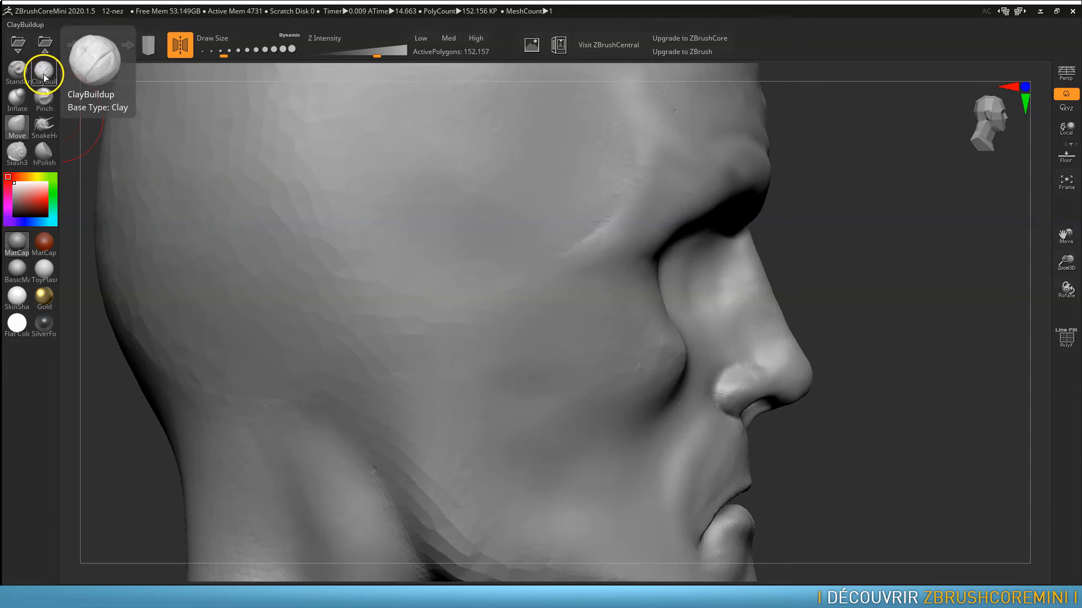
# Step: Carve creases with the Slash3 brush from the outer eye corner toward the cheek and from the brow's end across the temple
pyautogui.click(17, 149)
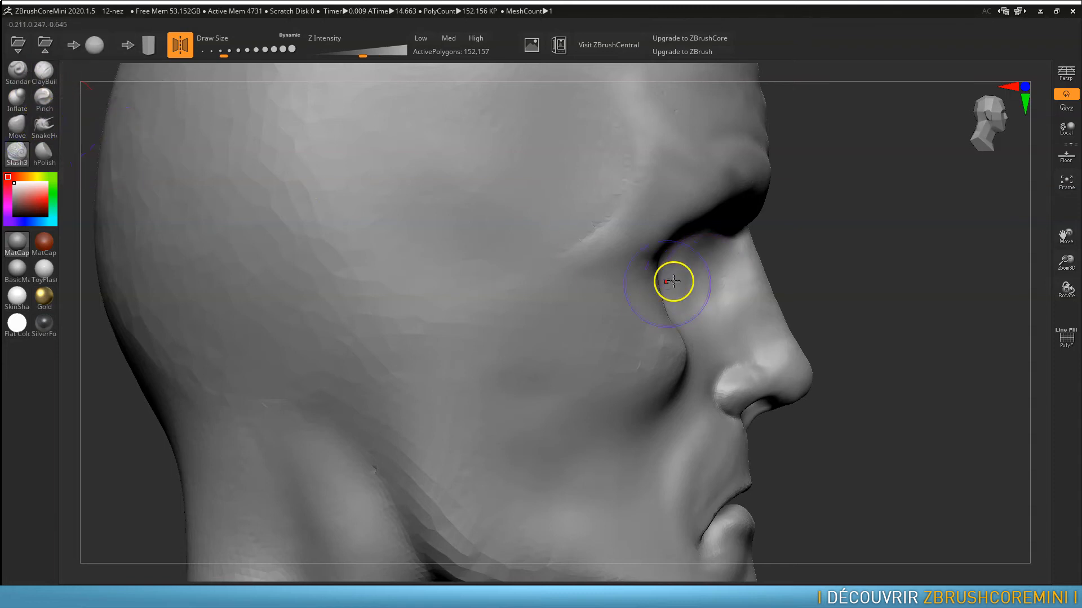
pyautogui.moveTo(652, 271); pyautogui.dragTo(589, 328)
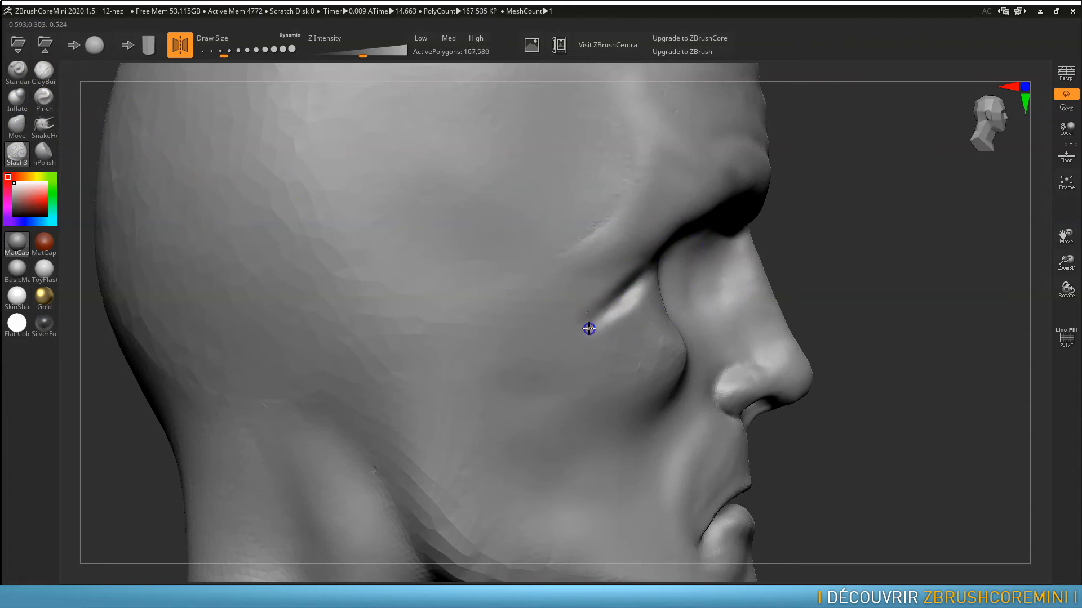
pyautogui.moveTo(634, 196)
pyautogui.mouseDown()
pyautogui.moveTo(569, 266)
pyautogui.moveTo(496, 280)
pyautogui.mouseUp()
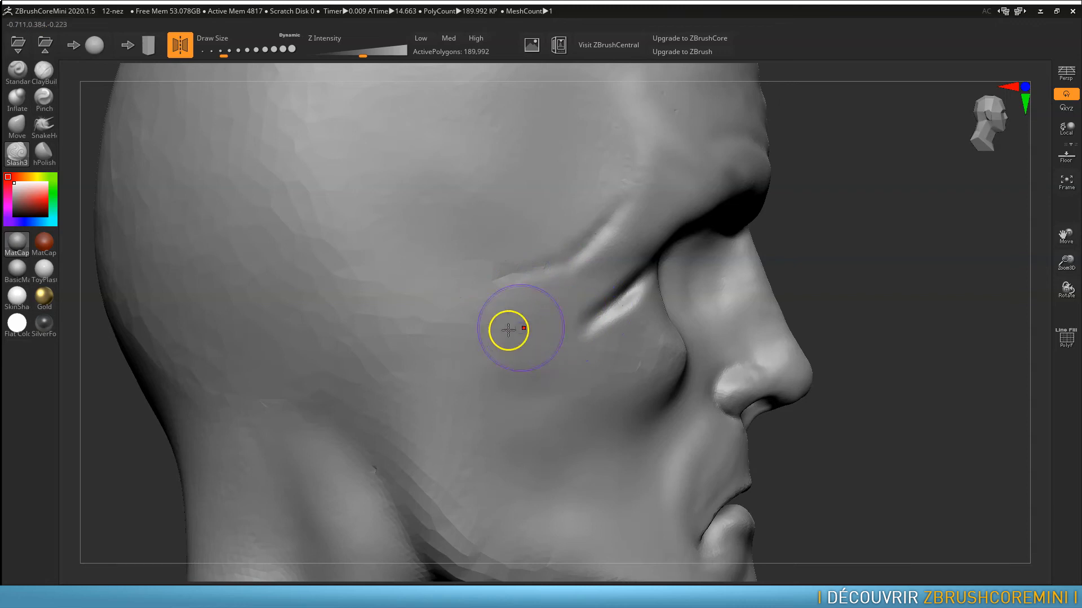
# Step: Smooth the surface around the outer corners of both eye sockets from the front
pyautogui.moveTo(625, 331); pyautogui.dragTo(560, 330, button='right')
pyautogui.keyDown('alt'); pyautogui.moveTo(384, 304); pyautogui.dragTo(698, 331, button='right'); pyautogui.keyUp('alt')
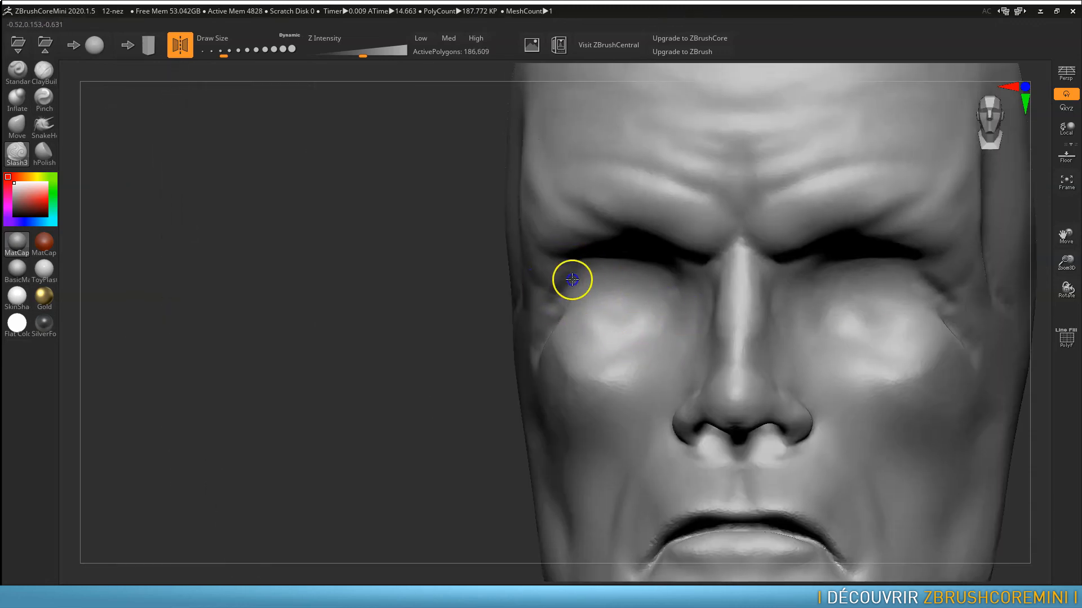
pyautogui.moveTo(567, 301)
pyautogui.keyDown('shift'); pyautogui.mouseDown()
pyautogui.moveTo(562, 294)
pyautogui.moveTo(570, 333)
pyautogui.mouseUp(); pyautogui.keyUp('shift')
pyautogui.moveTo(683, 344); pyautogui.dragTo(820, 343, button='right')
pyautogui.keyDown('alt'); pyautogui.moveTo(901, 339); pyautogui.dragTo(723, 329, button='right'); pyautogui.keyUp('alt')
pyautogui.keyDown('shift'); pyautogui.moveTo(892, 287); pyautogui.dragTo(904, 304); pyautogui.keyUp('shift')
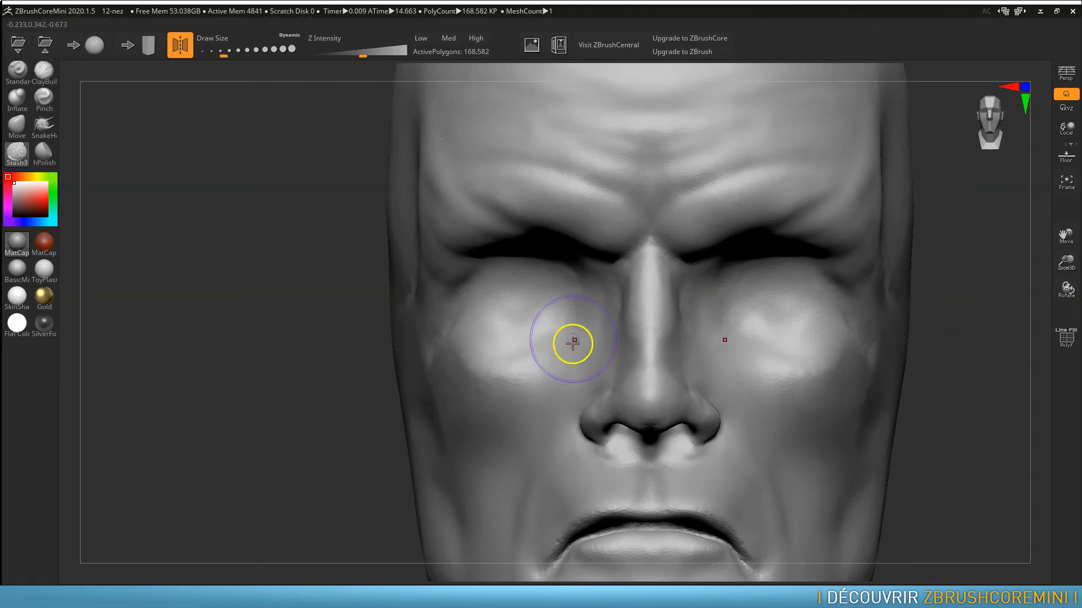
# Step: Flatten the planes around the outer eye crease and the cheekbone with the hPolish brush
pyautogui.moveTo(555, 338); pyautogui.dragTo(716, 399, button='right')
pyautogui.click(54, 159)
pyautogui.click(729, 391)
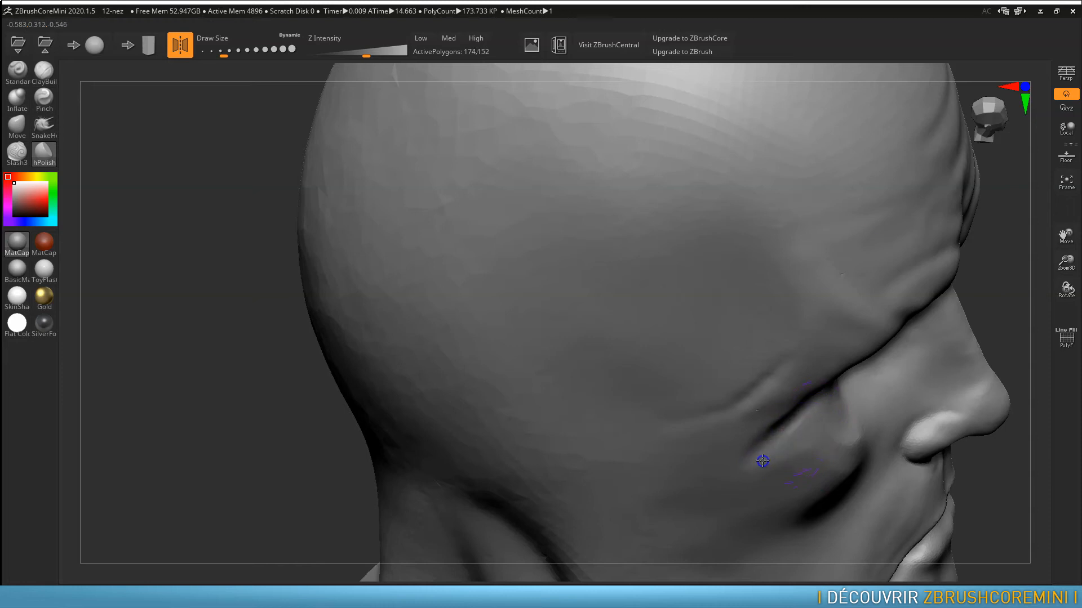
pyautogui.moveTo(839, 468); pyautogui.dragTo(820, 410, button='right')
pyautogui.moveTo(768, 394)
pyautogui.mouseDown()
pyautogui.moveTo(735, 420)
pyautogui.moveTo(765, 466)
pyautogui.moveTo(753, 470)
pyautogui.mouseUp()
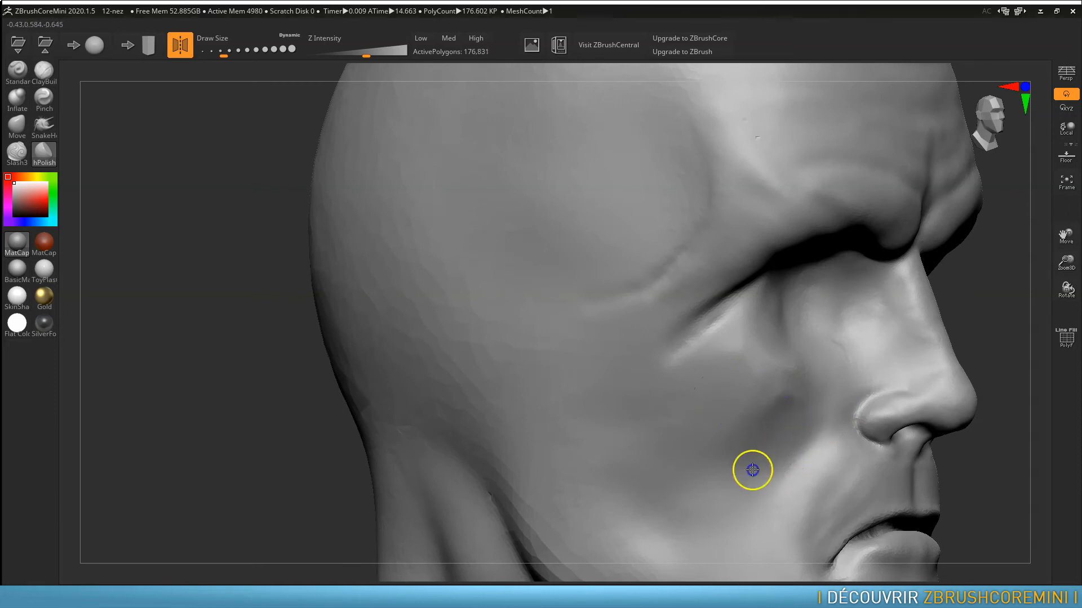
# Step: Polish the planes around the eye socket, brow ridge and side of the nose, then smooth the cheek's edge below the eye
pyautogui.moveTo(716, 399)
pyautogui.mouseDown()
pyautogui.moveTo(686, 316)
pyautogui.moveTo(701, 242)
pyautogui.moveTo(718, 278)
pyautogui.mouseUp()
pyautogui.moveTo(808, 226); pyautogui.dragTo(870, 241)
pyautogui.moveTo(870, 241)
pyautogui.mouseDown(button='right')
pyautogui.moveTo(732, 212)
pyautogui.moveTo(780, 280)
pyautogui.mouseUp(button='right')
pyautogui.moveTo(655, 231)
pyautogui.mouseDown()
pyautogui.moveTo(697, 245)
pyautogui.moveTo(723, 227)
pyautogui.moveTo(790, 277)
pyautogui.moveTo(744, 337)
pyautogui.mouseUp()
pyautogui.moveTo(794, 347)
pyautogui.mouseDown(button='right')
pyautogui.moveTo(824, 351)
pyautogui.moveTo(812, 348)
pyautogui.mouseUp(button='right')
pyautogui.moveTo(817, 346)
pyautogui.mouseDown()
pyautogui.moveTo(833, 369)
pyautogui.moveTo(813, 344)
pyautogui.moveTo(847, 367)
pyautogui.mouseUp()
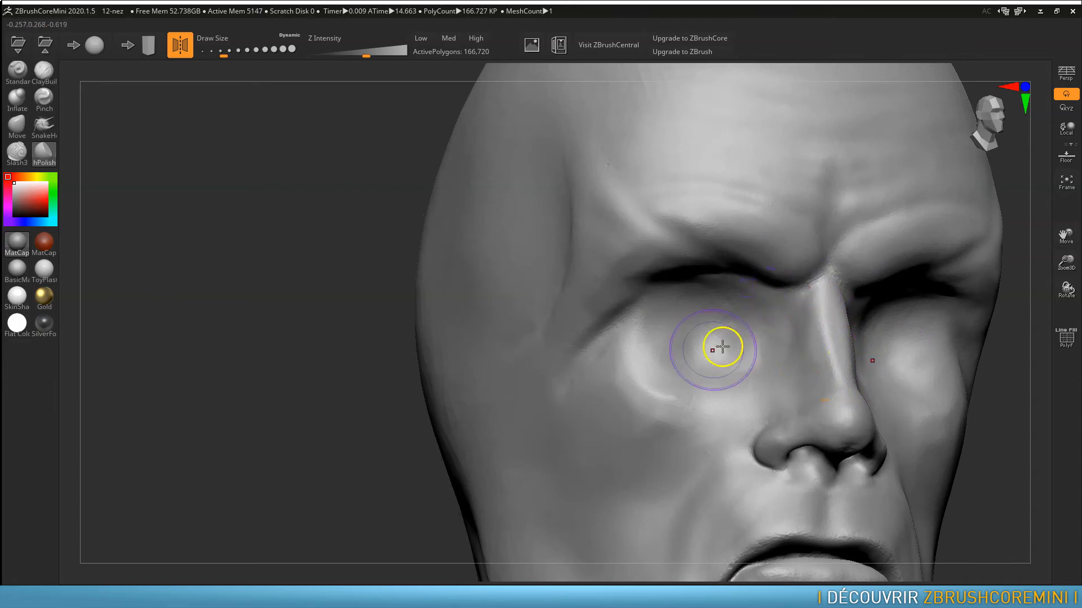
pyautogui.moveTo(626, 360)
pyautogui.keyDown('shift'); pyautogui.mouseDown()
pyautogui.moveTo(668, 402)
pyautogui.moveTo(641, 327)
pyautogui.moveTo(654, 317)
pyautogui.mouseUp(); pyautogui.keyUp('shift')
pyautogui.moveTo(760, 336)
pyautogui.mouseDown(button='right')
pyautogui.moveTo(718, 362)
pyautogui.moveTo(768, 369)
pyautogui.moveTo(763, 321)
pyautogui.mouseUp(button='right')
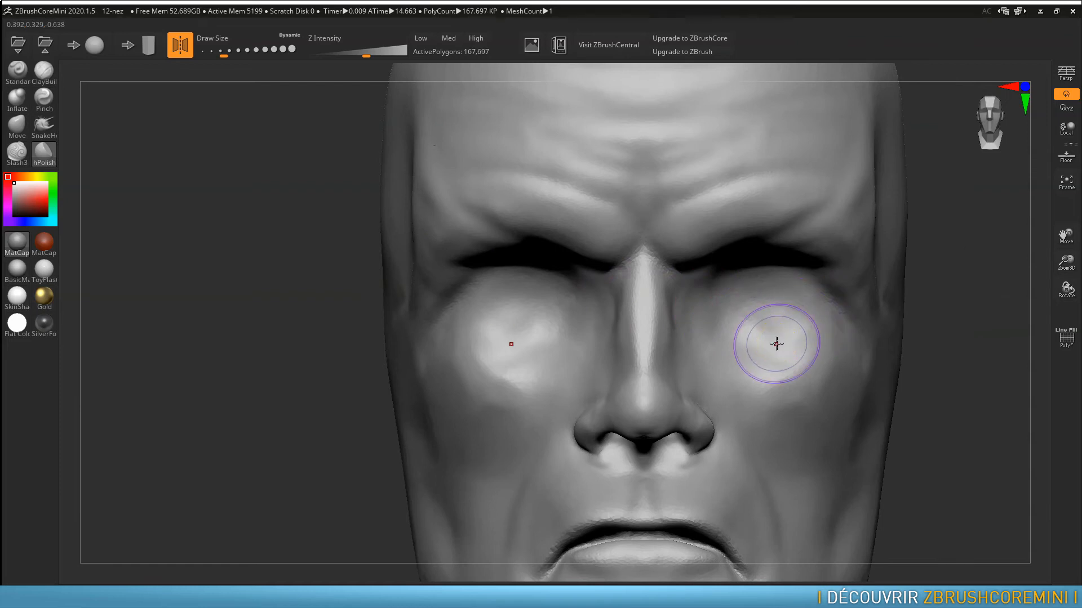
# Step: Inflate rounded eyeballs inside both sockets using the Inflate brush with a larger draw size and a slightly lower Z Intensity
pyautogui.click(18, 99)
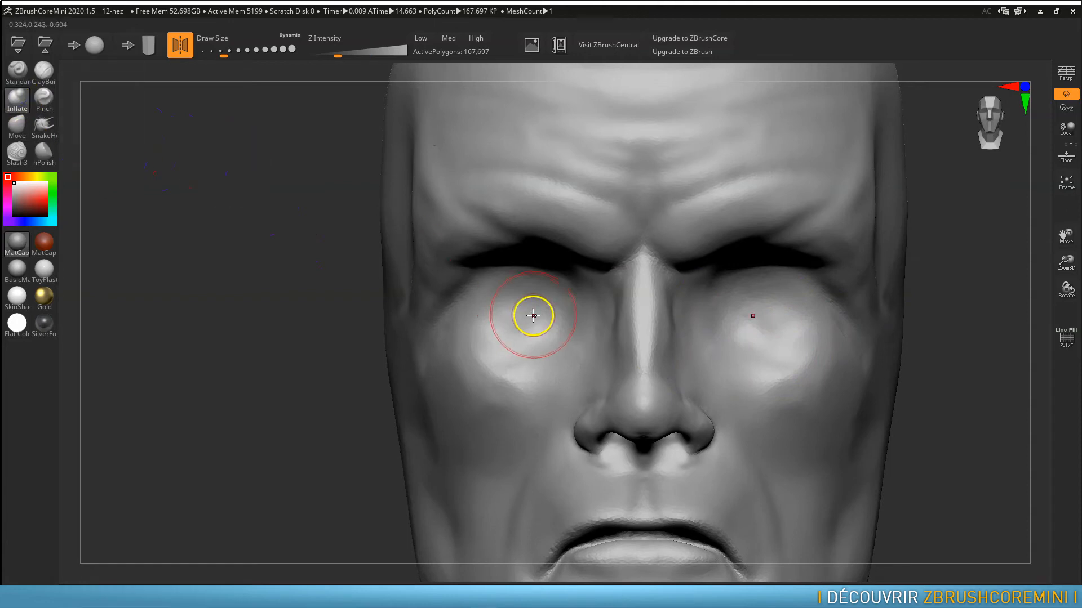
pyautogui.press('s')
pyautogui.moveTo(525, 323); pyautogui.dragTo(535, 318)
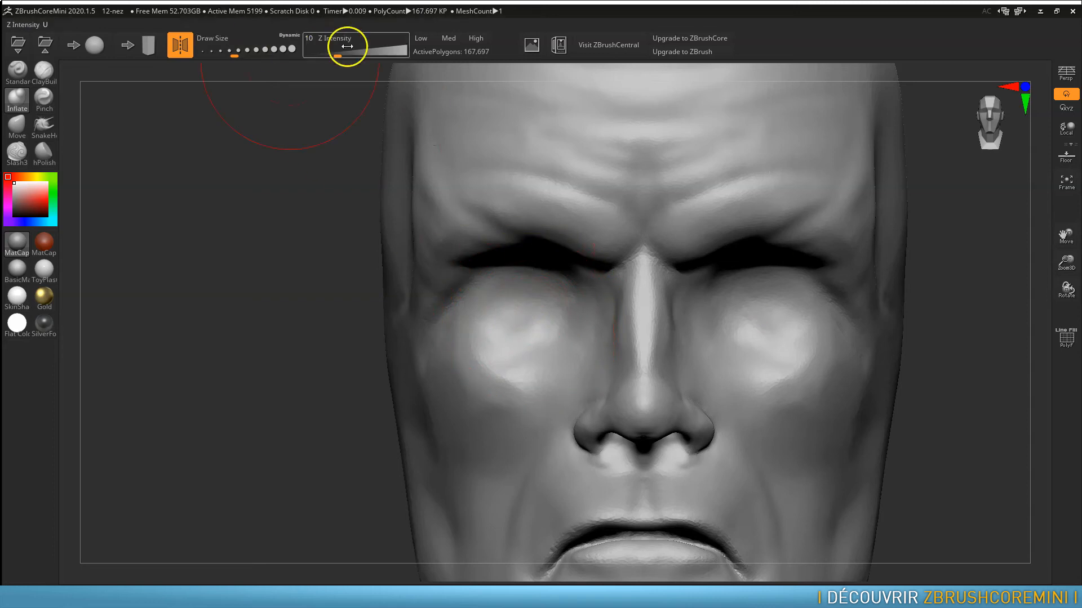
pyautogui.moveTo(338, 54); pyautogui.dragTo(334, 55)
pyautogui.moveTo(531, 308)
pyautogui.mouseDown()
pyautogui.moveTo(527, 317)
pyautogui.moveTo(546, 299)
pyautogui.moveTo(531, 307)
pyautogui.moveTo(544, 303)
pyautogui.moveTo(533, 334)
pyautogui.moveTo(542, 289)
pyautogui.moveTo(507, 329)
pyautogui.moveTo(560, 331)
pyautogui.moveTo(551, 299)
pyautogui.mouseUp()
pyautogui.moveTo(550, 299)
pyautogui.mouseDown(button='right')
pyautogui.moveTo(648, 345)
pyautogui.moveTo(681, 348)
pyautogui.mouseUp(button='right')
pyautogui.moveTo(756, 359); pyautogui.dragTo(705, 350, button='right')
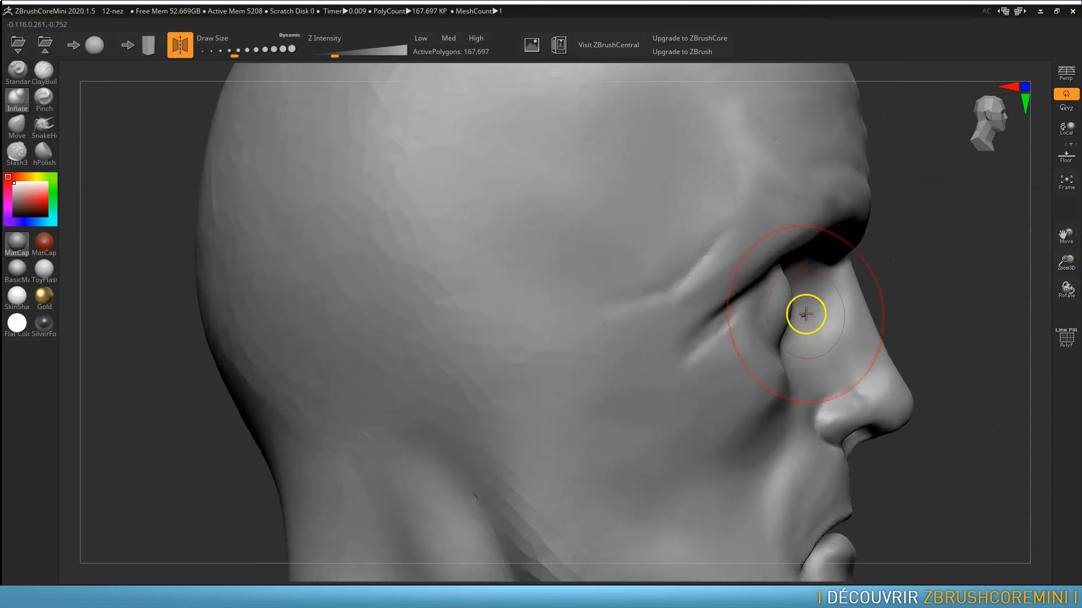
pyautogui.keyDown('shift'); pyautogui.moveTo(794, 309); pyautogui.dragTo(451, 302, button='right'); pyautogui.keyUp('shift')
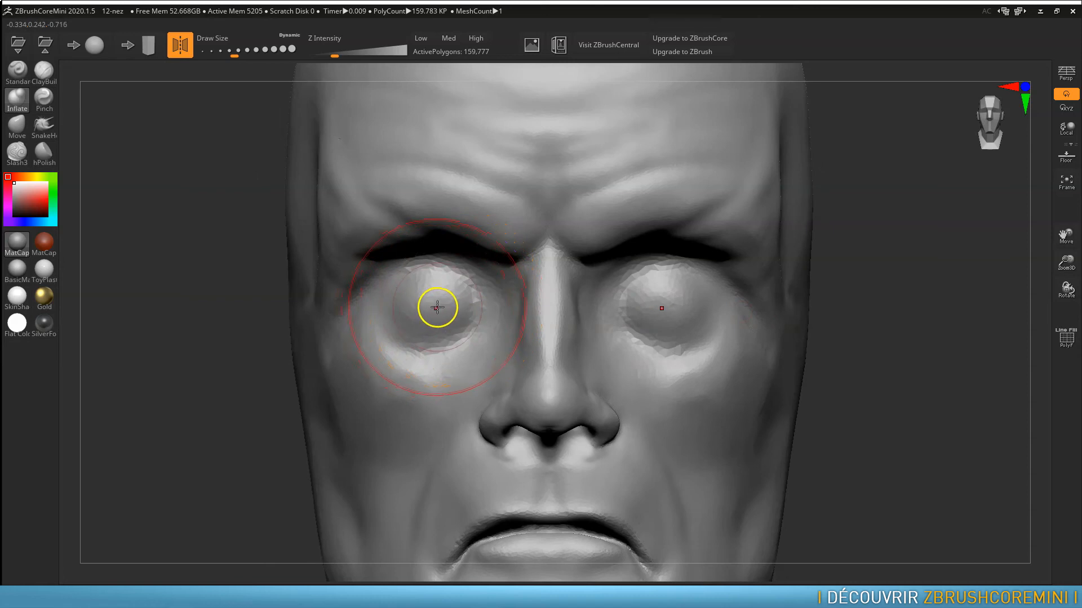
# Step: Pull the eyeballs forward in profile with the Move brush and shift them slightly toward the nose from the front
pyautogui.click(17, 124)
pyautogui.moveTo(483, 326); pyautogui.dragTo(542, 328, button='right')
pyautogui.keyDown('alt'); pyautogui.moveTo(839, 338); pyautogui.dragTo(752, 291, button='right'); pyautogui.keyUp('alt')
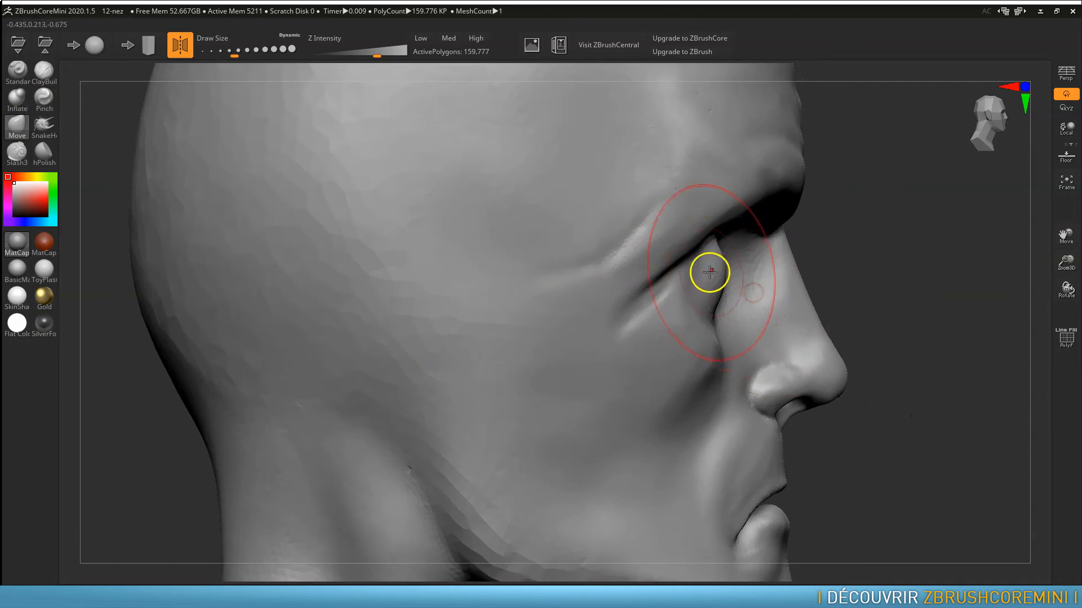
pyautogui.moveTo(716, 274); pyautogui.dragTo(772, 264)
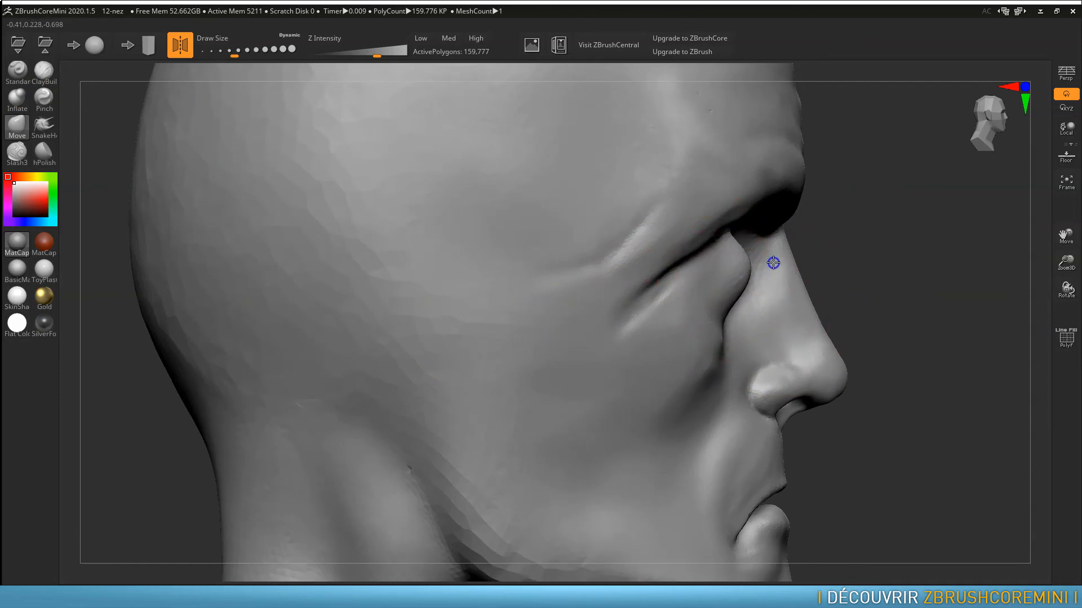
pyautogui.moveTo(772, 264); pyautogui.dragTo(687, 285, button='right')
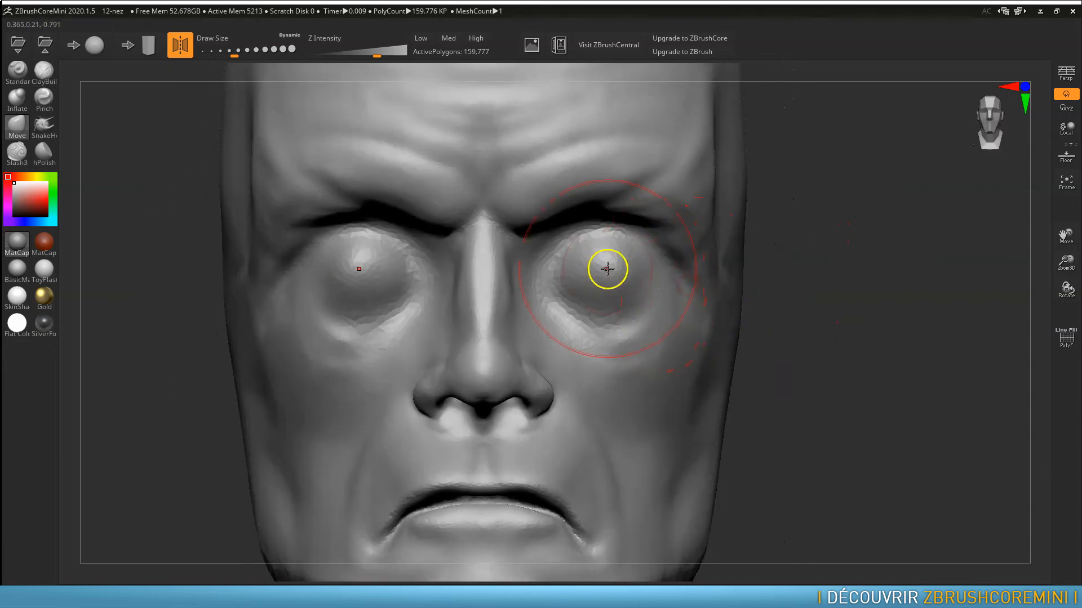
pyautogui.moveTo(593, 272); pyautogui.dragTo(588, 275)
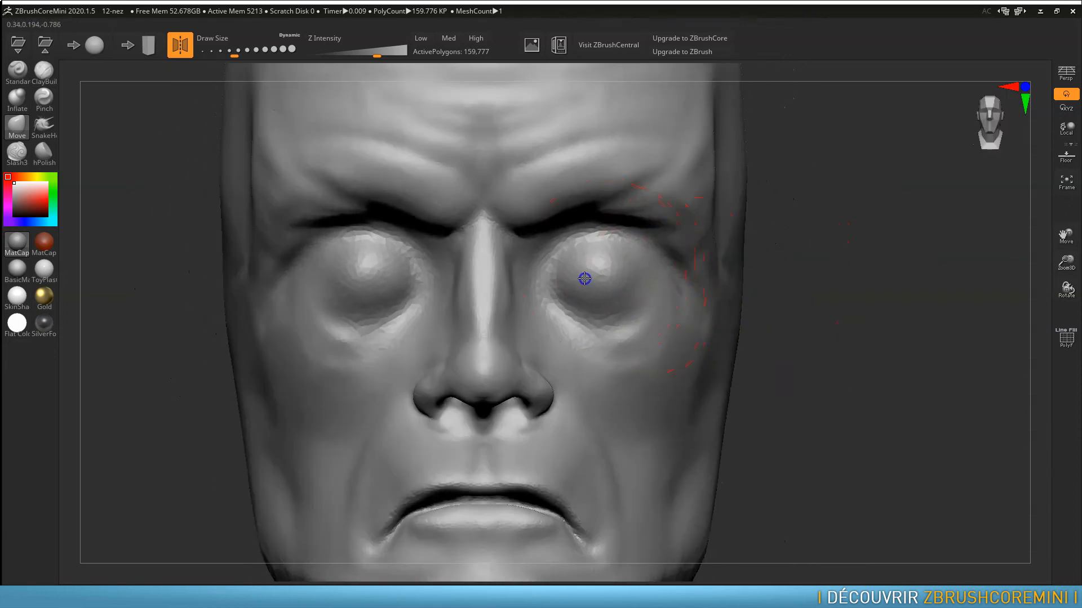
pyautogui.moveTo(580, 278); pyautogui.dragTo(670, 276, button='right')
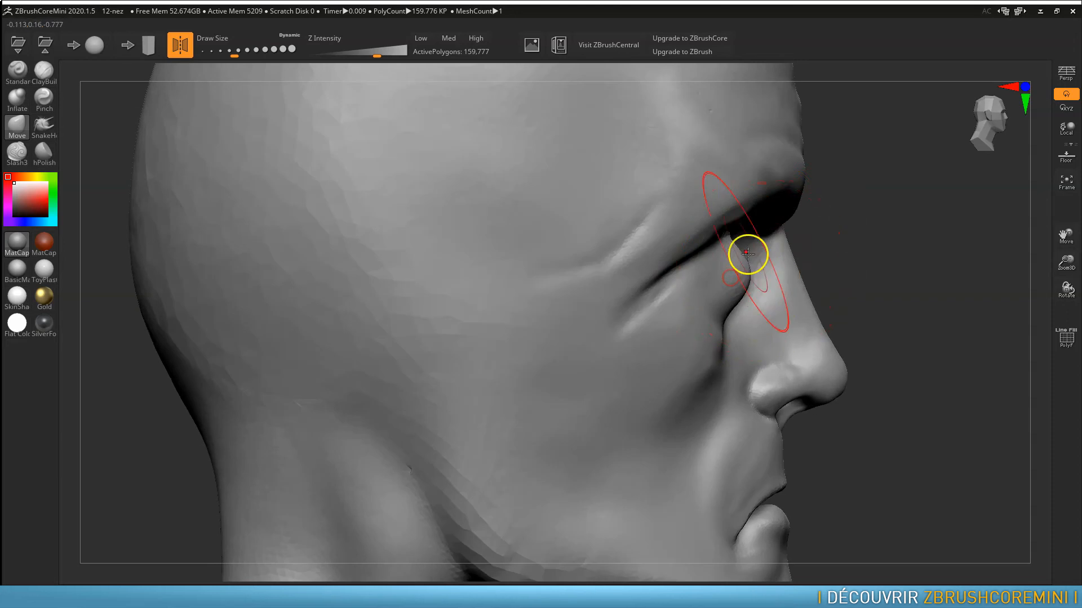
pyautogui.moveTo(734, 293)
pyautogui.mouseDown(button='right')
pyautogui.moveTo(580, 302)
pyautogui.moveTo(669, 303)
pyautogui.mouseUp(button='right')
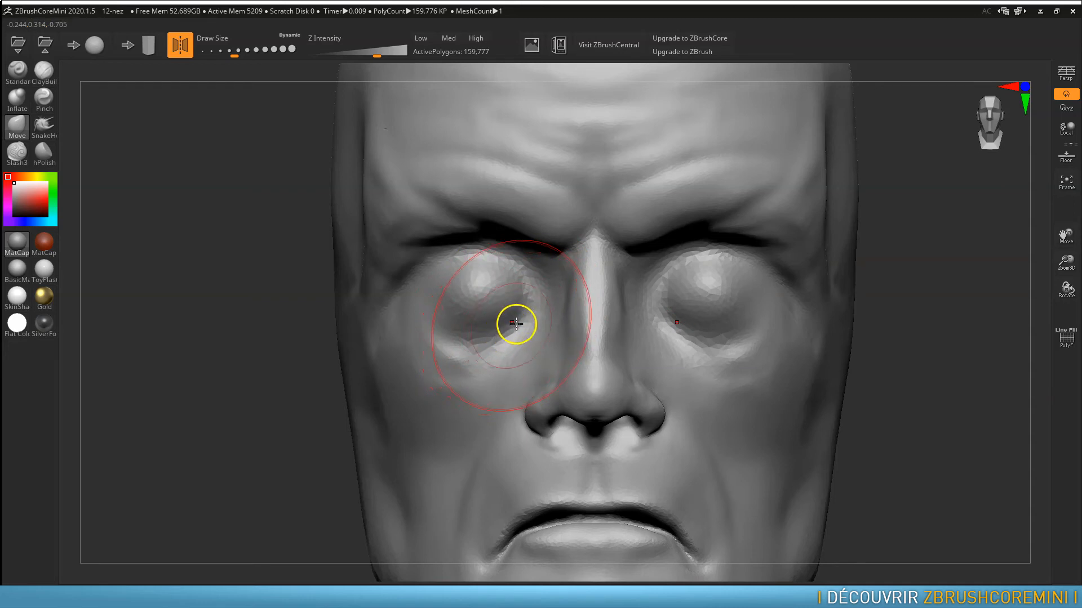
# Step: Carve the contours below and above both eyeballs with a smaller Slash3 brush, meeting at the inner eye corners
pyautogui.click(41, 77)
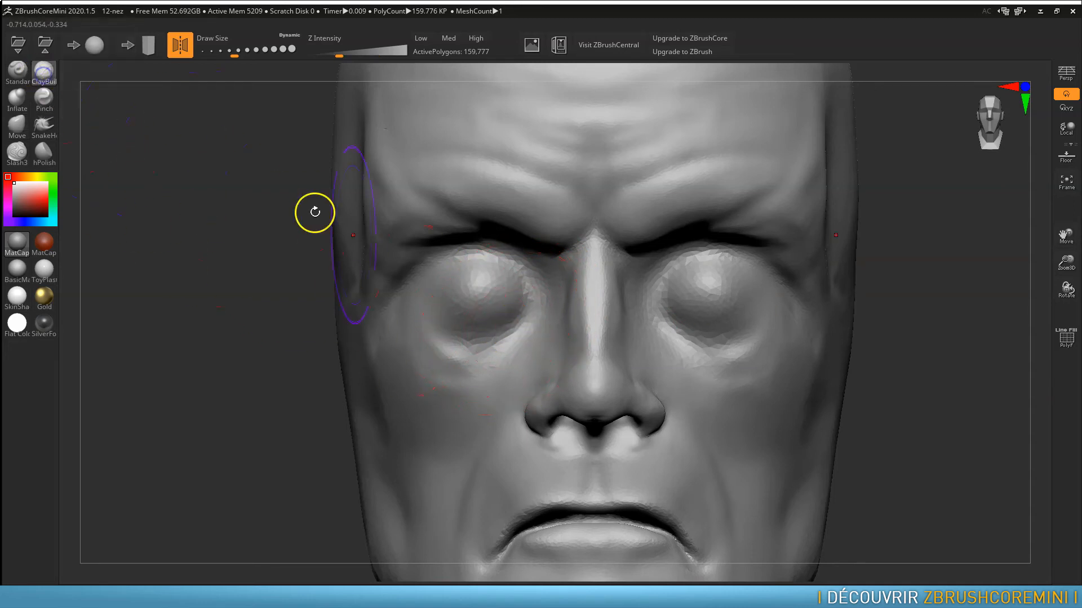
pyautogui.press('s')
pyautogui.moveTo(451, 337); pyautogui.dragTo(429, 338)
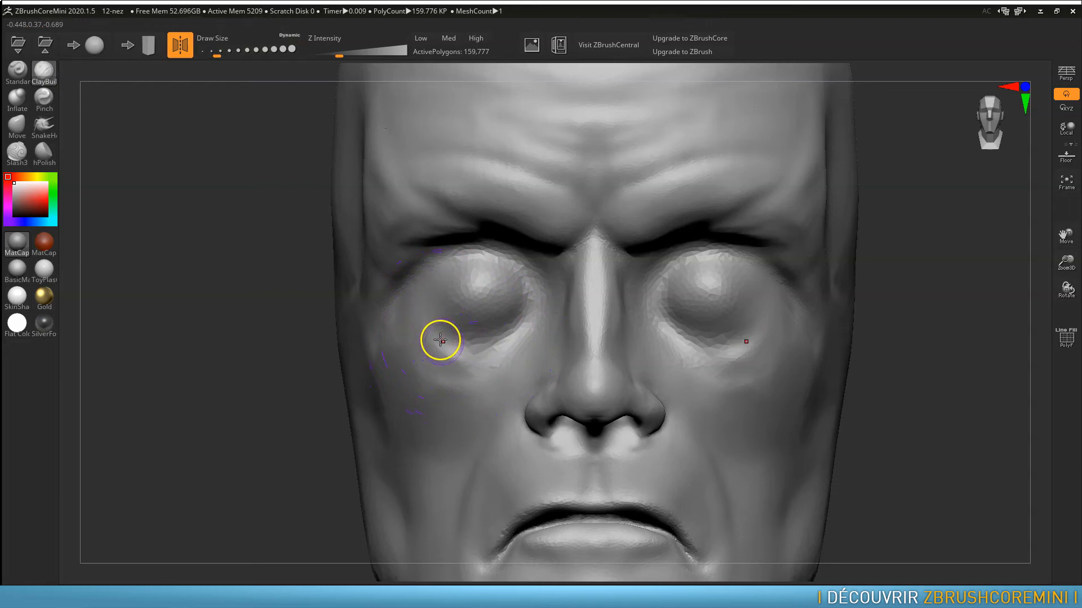
pyautogui.click(17, 151)
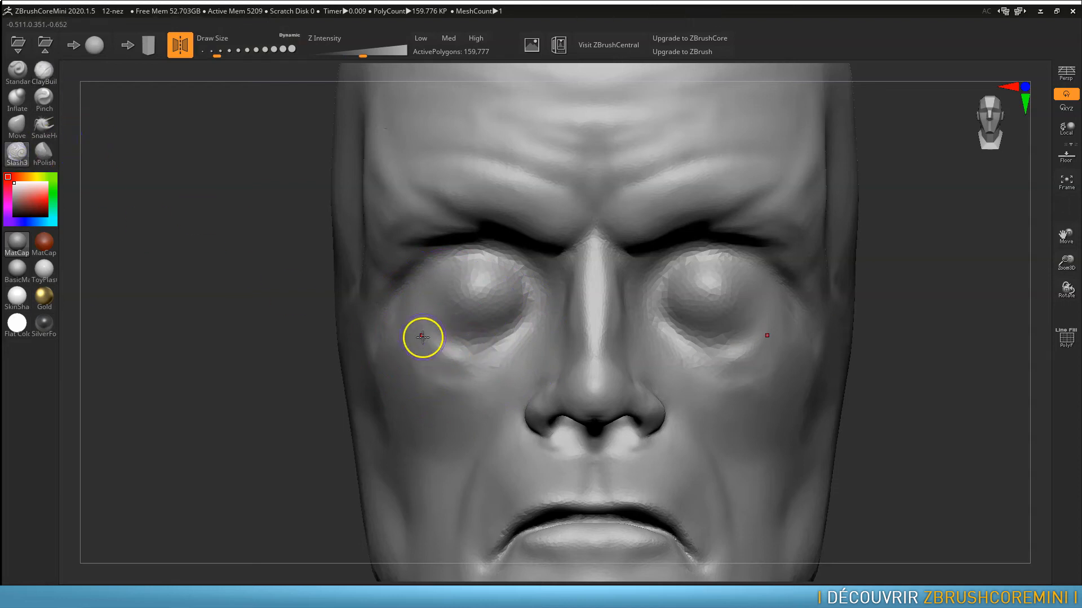
pyautogui.moveTo(408, 315)
pyautogui.mouseDown()
pyautogui.moveTo(470, 354)
pyautogui.moveTo(530, 323)
pyautogui.moveTo(426, 338)
pyautogui.mouseUp()
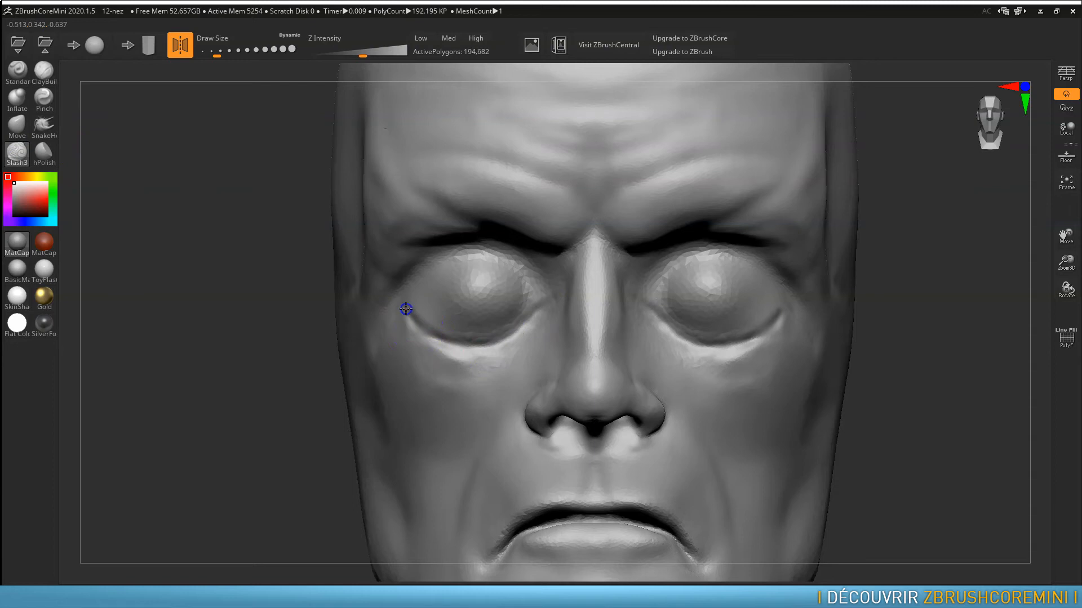
pyautogui.moveTo(448, 338)
pyautogui.mouseDown()
pyautogui.moveTo(502, 336)
pyautogui.moveTo(543, 306)
pyautogui.mouseUp()
pyautogui.moveTo(404, 298)
pyautogui.mouseDown()
pyautogui.moveTo(456, 256)
pyautogui.moveTo(529, 276)
pyautogui.mouseUp()
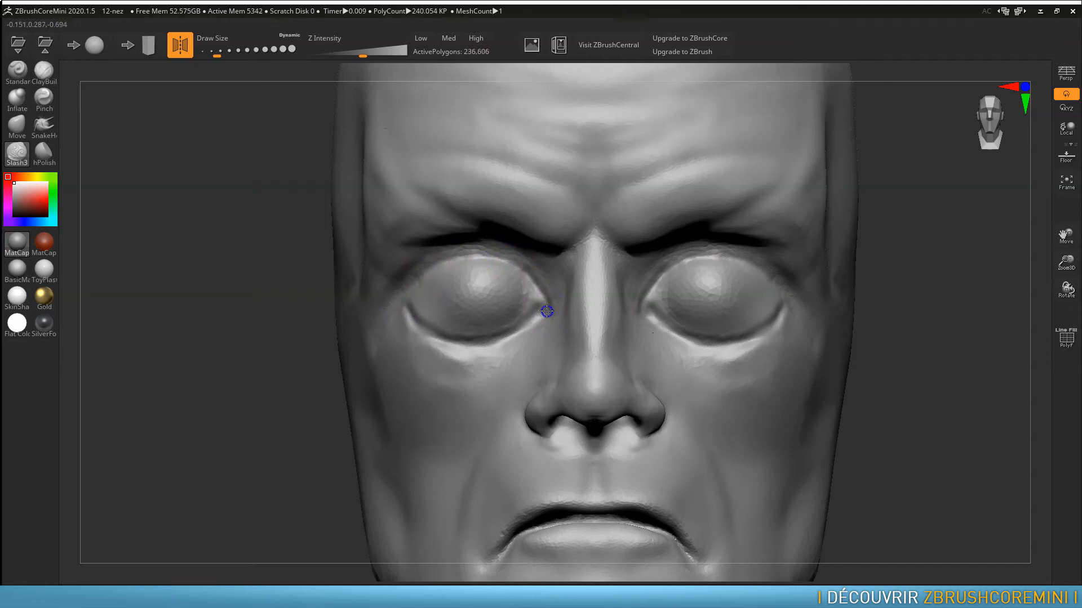
pyautogui.moveTo(485, 342)
pyautogui.mouseDown()
pyautogui.moveTo(405, 321)
pyautogui.moveTo(476, 345)
pyautogui.moveTo(512, 336)
pyautogui.mouseUp()
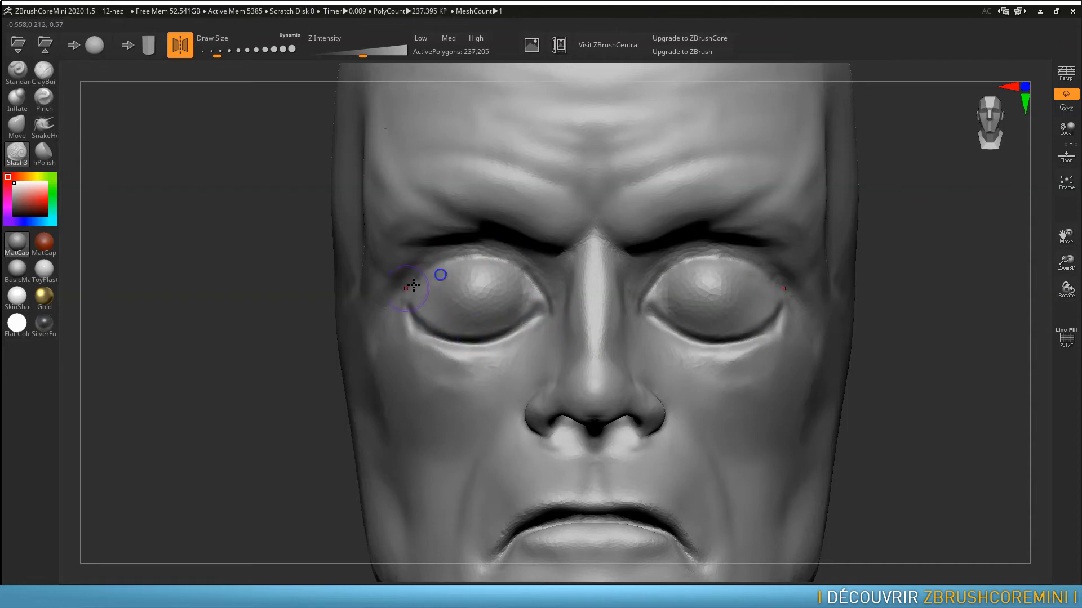
# Step: Cut the edges of the upper and lower eyelids across both eyeballs with the Slash3 brush
pyautogui.moveTo(410, 286)
pyautogui.mouseDown()
pyautogui.moveTo(456, 259)
pyautogui.moveTo(508, 267)
pyautogui.moveTo(406, 295)
pyautogui.moveTo(457, 273)
pyautogui.moveTo(420, 294)
pyautogui.moveTo(490, 287)
pyautogui.mouseUp()
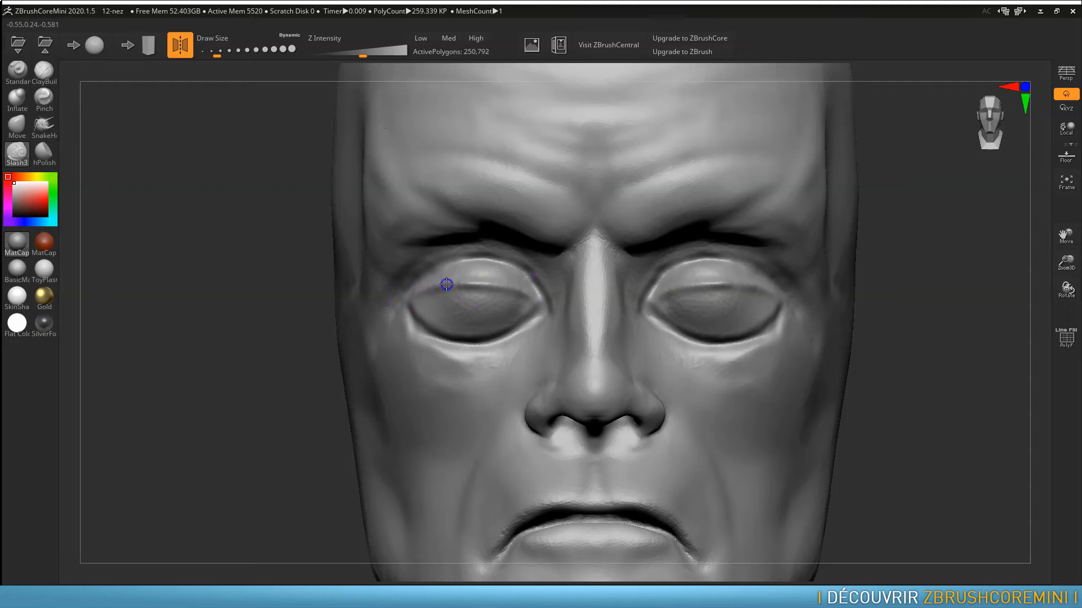
pyautogui.moveTo(499, 326); pyautogui.dragTo(413, 307)
pyautogui.moveTo(476, 318); pyautogui.dragTo(529, 310)
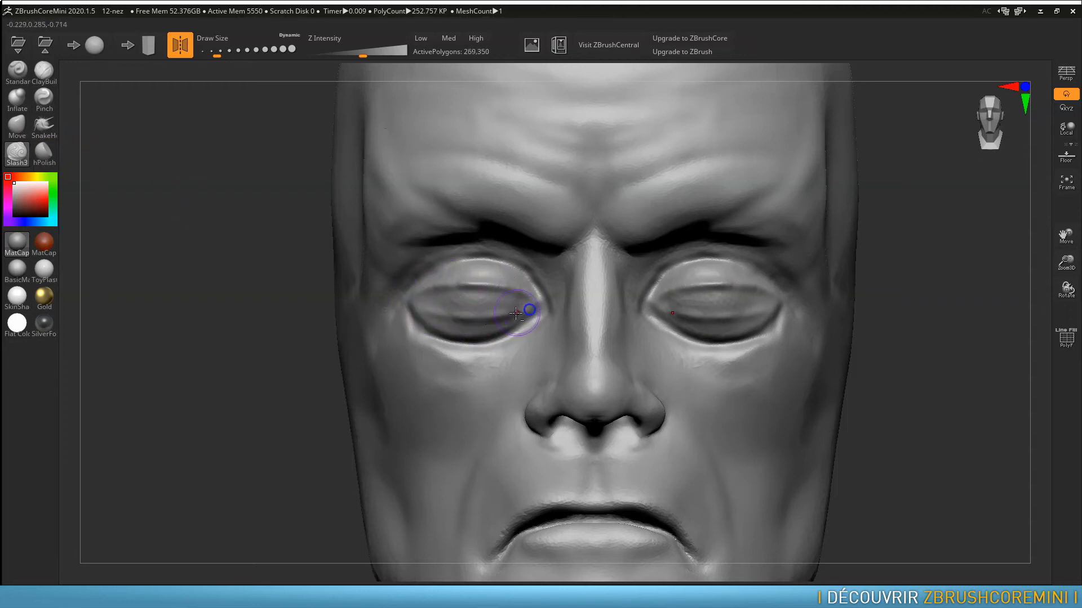
pyautogui.moveTo(538, 325); pyautogui.dragTo(586, 323, button='right')
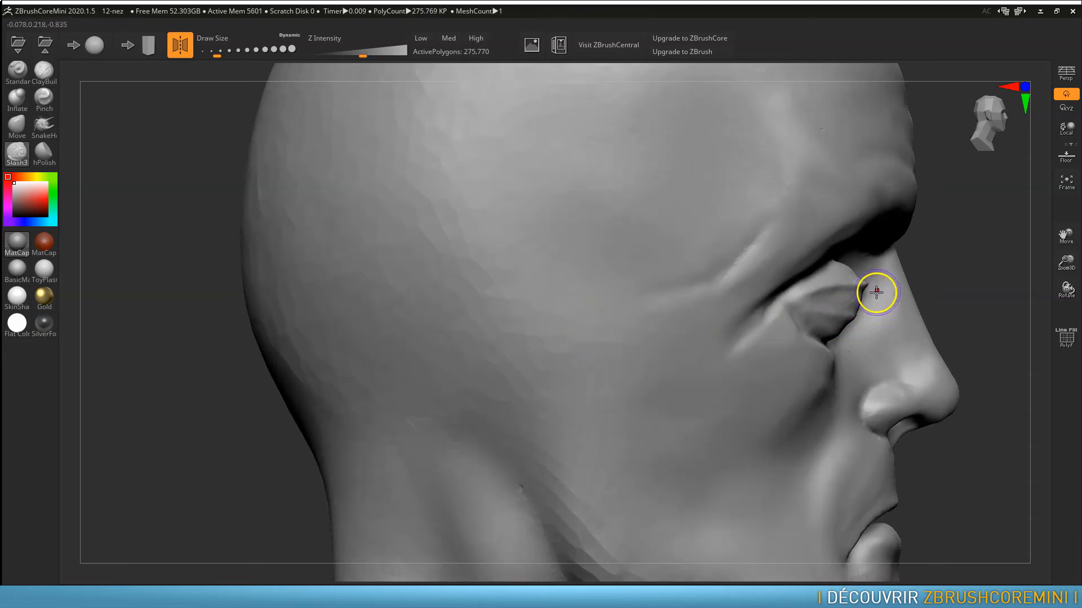
pyautogui.moveTo(639, 321); pyautogui.dragTo(560, 330, button='right')
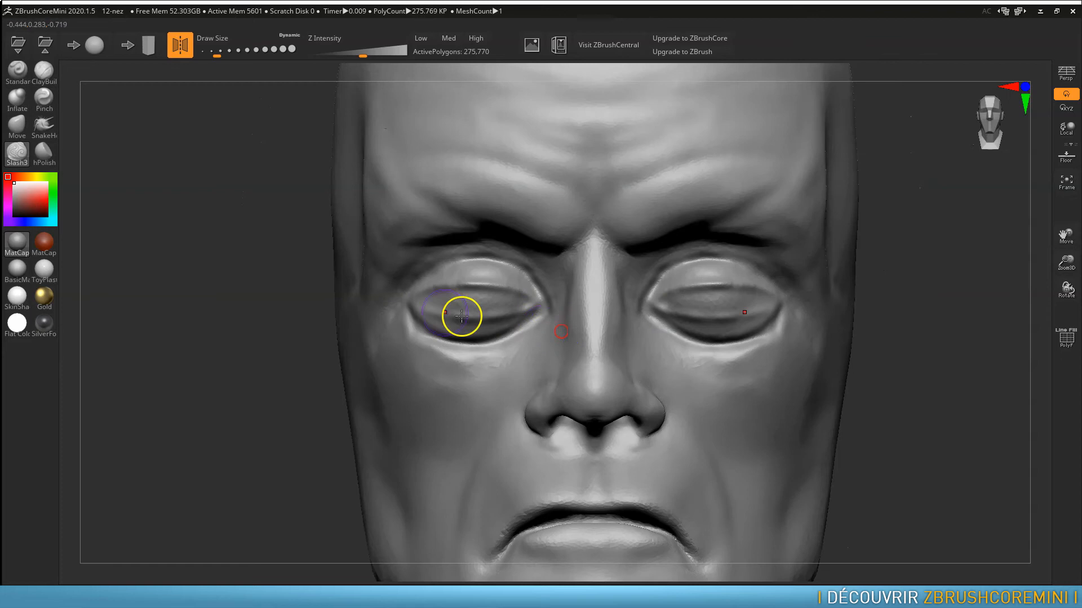
# Step: Soften the carved eyelid lines and eye contours by smoothing them with a larger brush size
pyautogui.press('s')
pyautogui.moveTo(471, 315)
pyautogui.mouseDown()
pyautogui.moveTo(482, 290)
pyautogui.moveTo(440, 307)
pyautogui.moveTo(474, 341)
pyautogui.mouseUp()
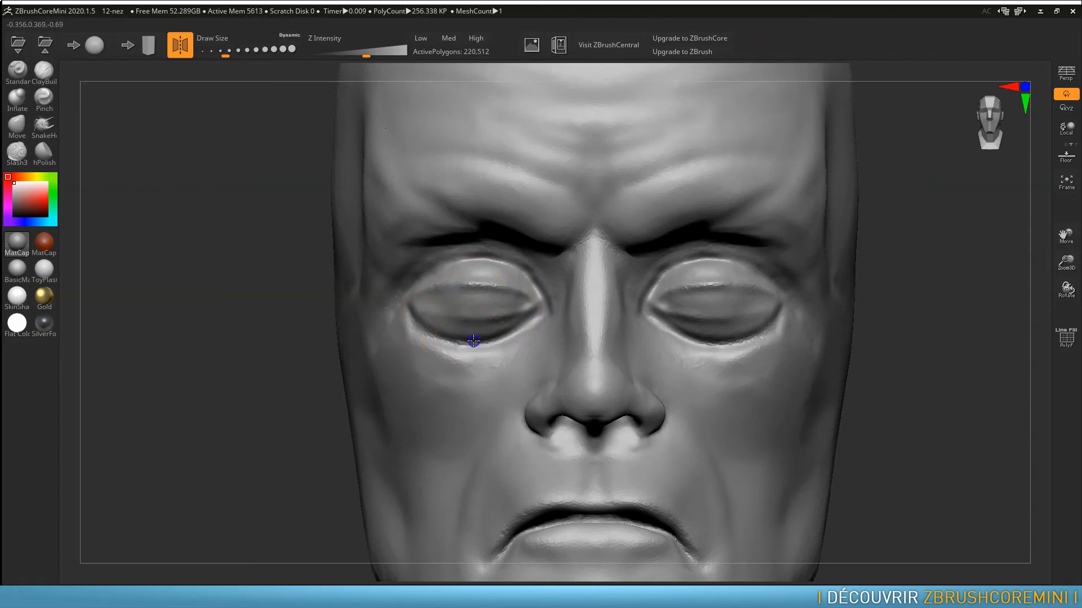
pyautogui.moveTo(534, 313)
pyautogui.keyDown('shift'); pyautogui.mouseDown()
pyautogui.moveTo(480, 278)
pyautogui.moveTo(422, 318)
pyautogui.moveTo(535, 333)
pyautogui.moveTo(559, 323)
pyautogui.mouseUp(); pyautogui.keyUp('shift')
# Step: Build up volume on the upper eyelids with the ClayBuildup brush at a reduced draw size
pyautogui.click(44, 70)
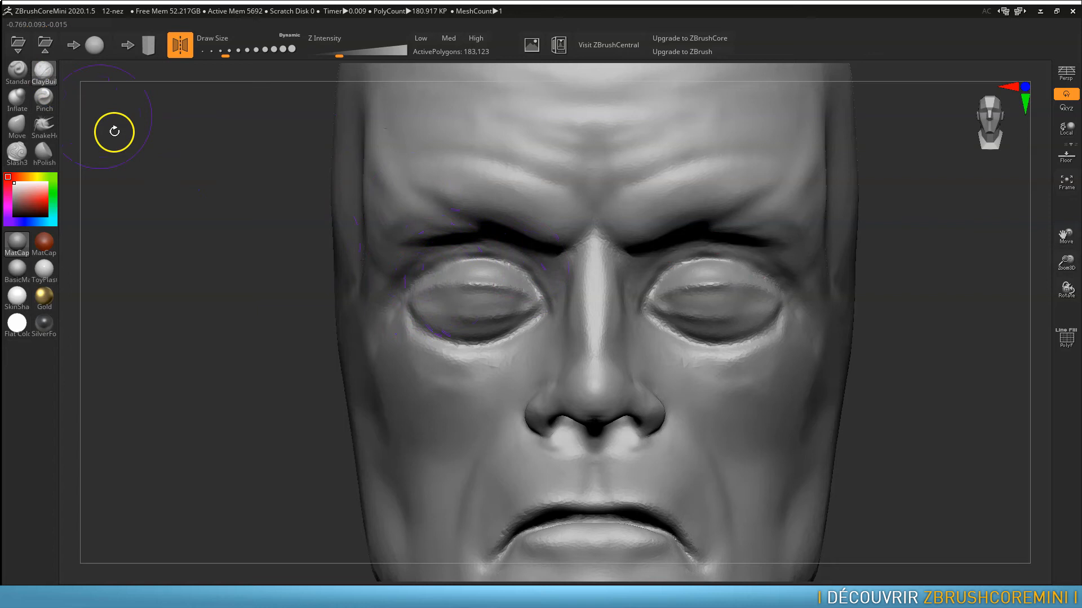
pyautogui.press('s')
pyautogui.moveTo(451, 295)
pyautogui.mouseDown()
pyautogui.moveTo(502, 258)
pyautogui.moveTo(480, 258)
pyautogui.mouseUp()
pyautogui.moveTo(444, 269)
pyautogui.mouseDown()
pyautogui.moveTo(473, 259)
pyautogui.moveTo(415, 295)
pyautogui.moveTo(493, 263)
pyautogui.moveTo(540, 289)
pyautogui.moveTo(484, 258)
pyautogui.moveTo(436, 276)
pyautogui.mouseUp()
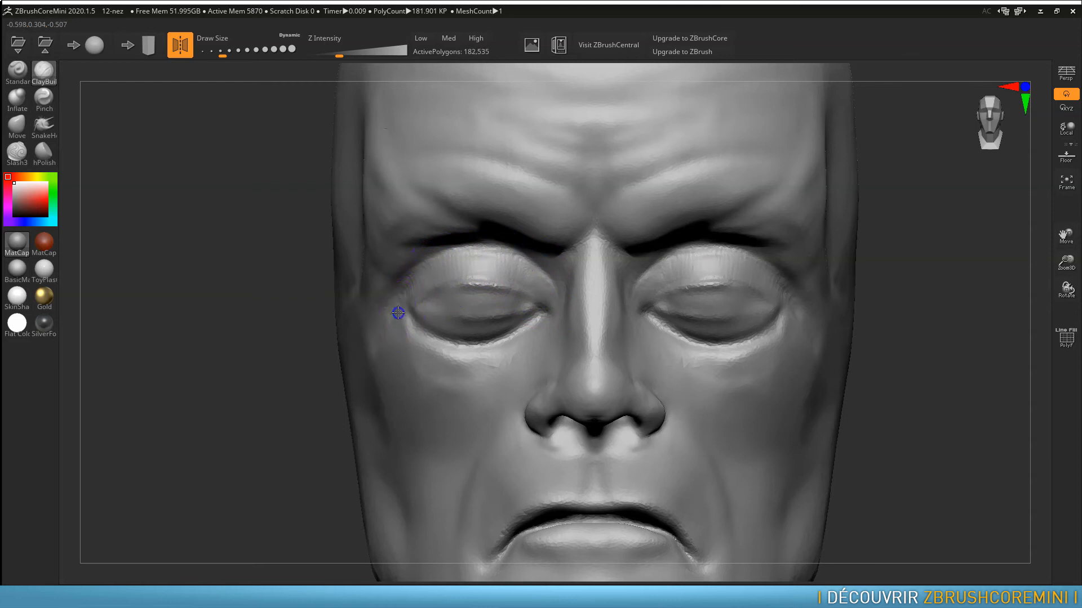
# Step: Build up and smooth the upper eyelid's outer side in profile, blending it into the area beneath the brow
pyautogui.moveTo(442, 298); pyautogui.dragTo(534, 287, button='right')
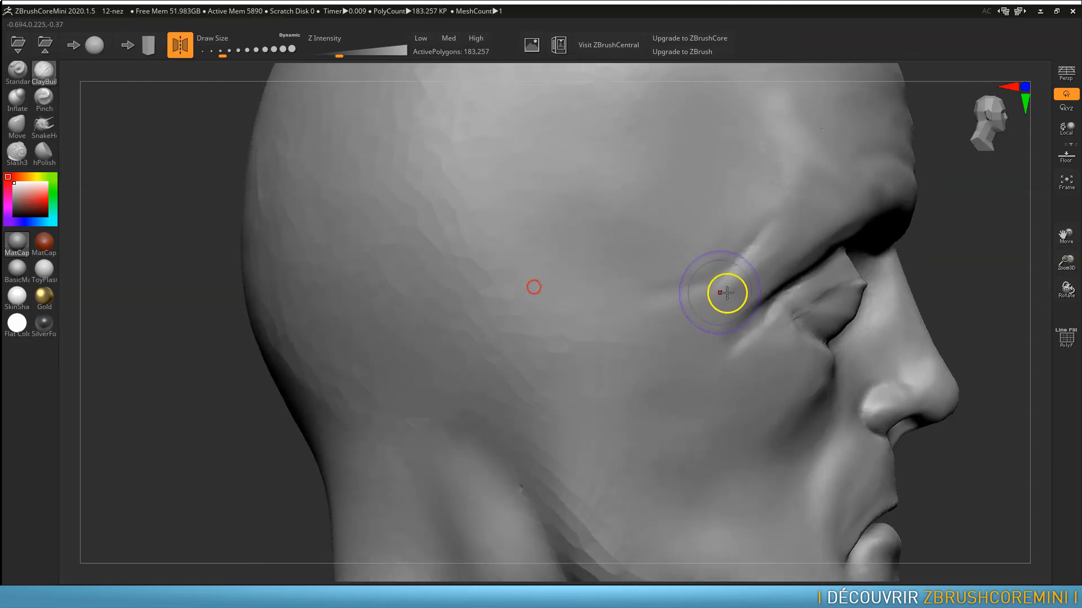
pyautogui.moveTo(775, 320)
pyautogui.mouseDown()
pyautogui.moveTo(797, 318)
pyautogui.moveTo(797, 304)
pyautogui.moveTo(785, 307)
pyautogui.moveTo(832, 282)
pyautogui.moveTo(857, 282)
pyautogui.moveTo(800, 290)
pyautogui.moveTo(784, 305)
pyautogui.mouseUp()
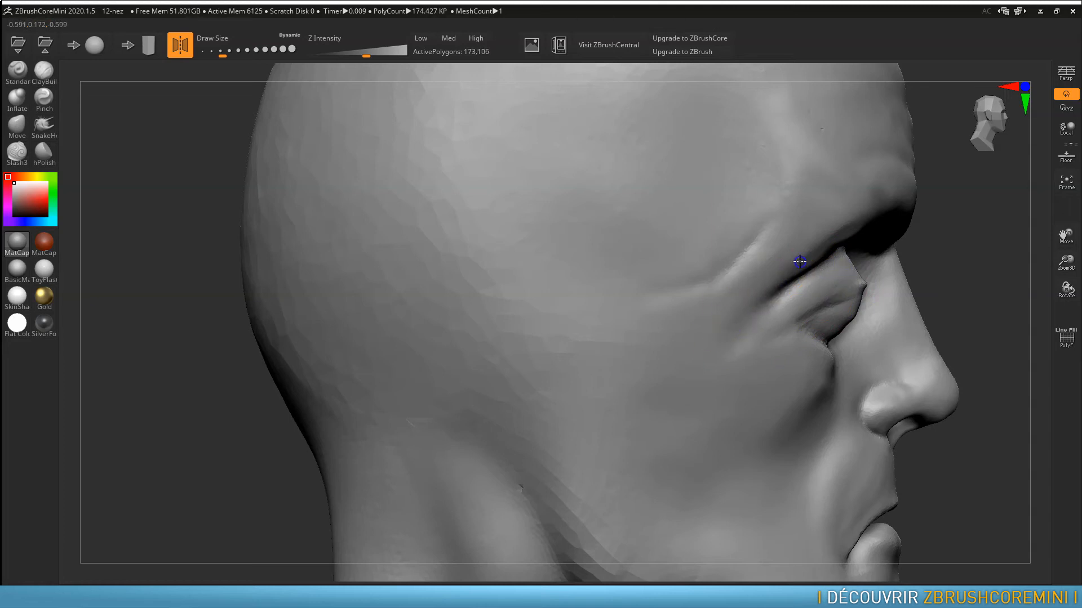
pyautogui.moveTo(821, 228); pyautogui.dragTo(865, 290)
pyautogui.moveTo(794, 299); pyautogui.dragTo(726, 299, button='right')
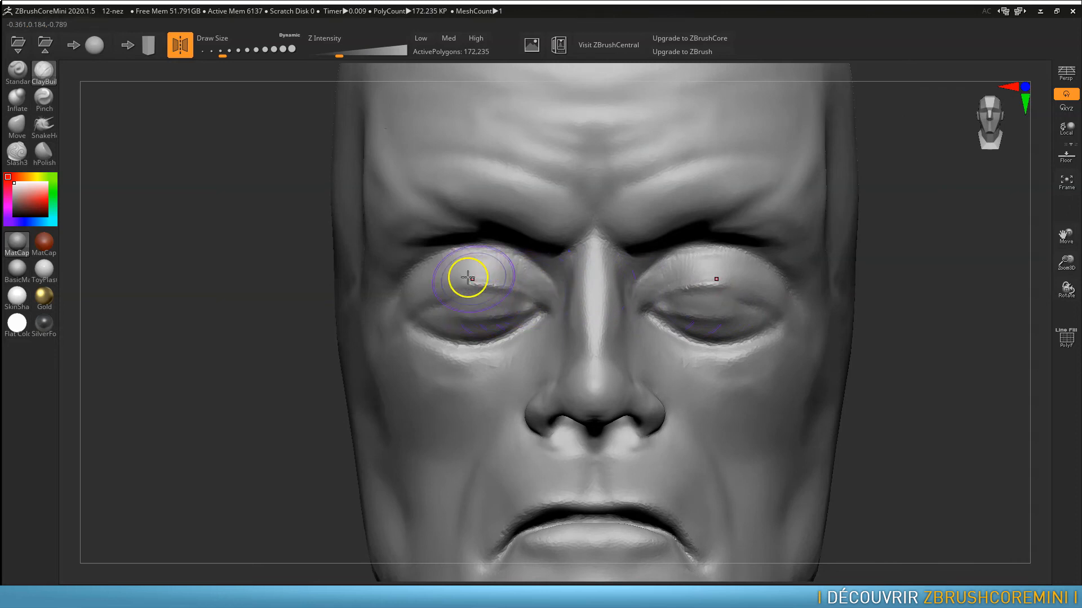
# Step: Carve the upper eyelid crease across both eyes with the Slash3 brush at a reduced draw size
pyautogui.click(17, 151)
pyautogui.moveTo(445, 280); pyautogui.dragTo(412, 311)
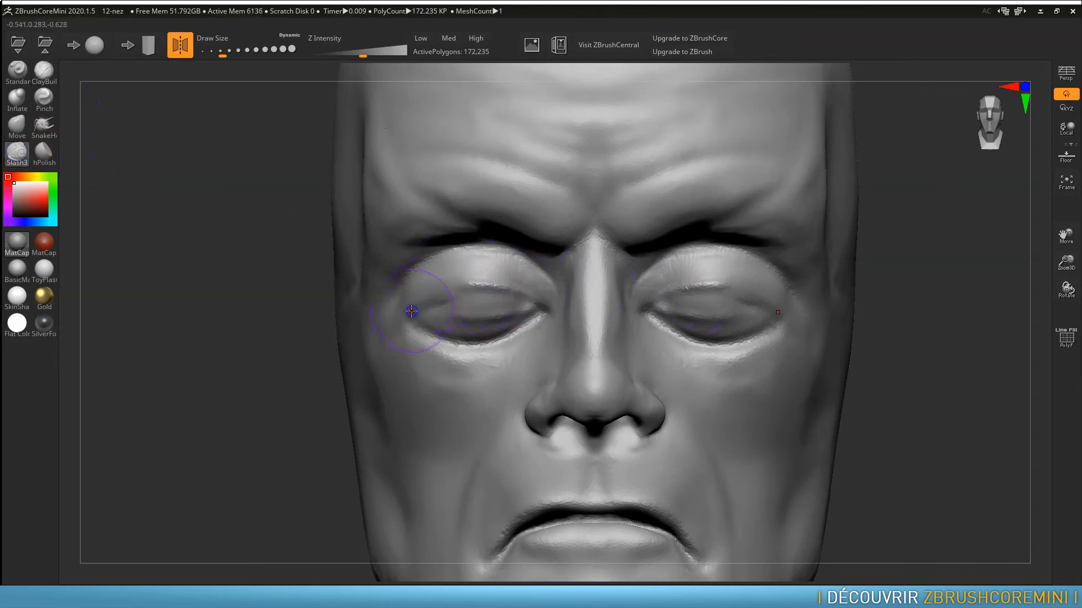
pyautogui.press('s')
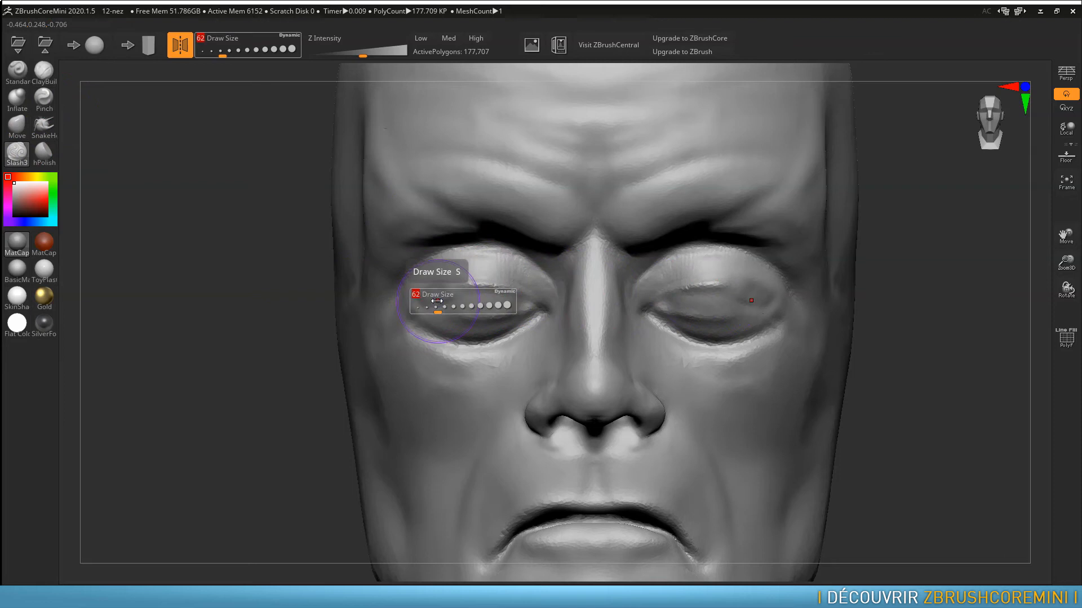
pyautogui.click(420, 310)
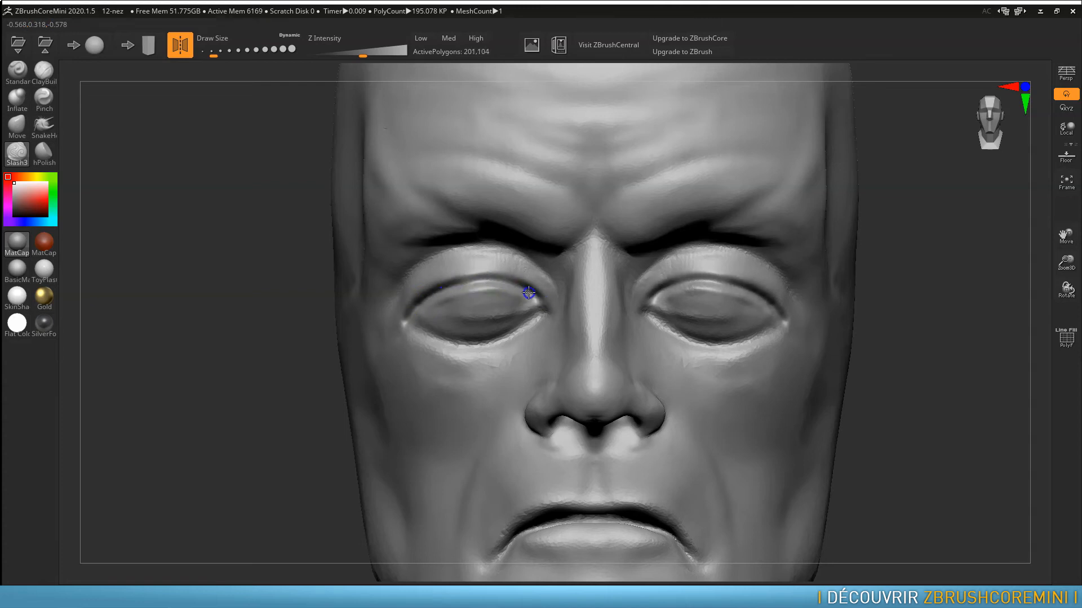
pyautogui.moveTo(509, 278)
pyautogui.mouseDown()
pyautogui.moveTo(436, 290)
pyautogui.moveTo(370, 257)
pyautogui.mouseUp()
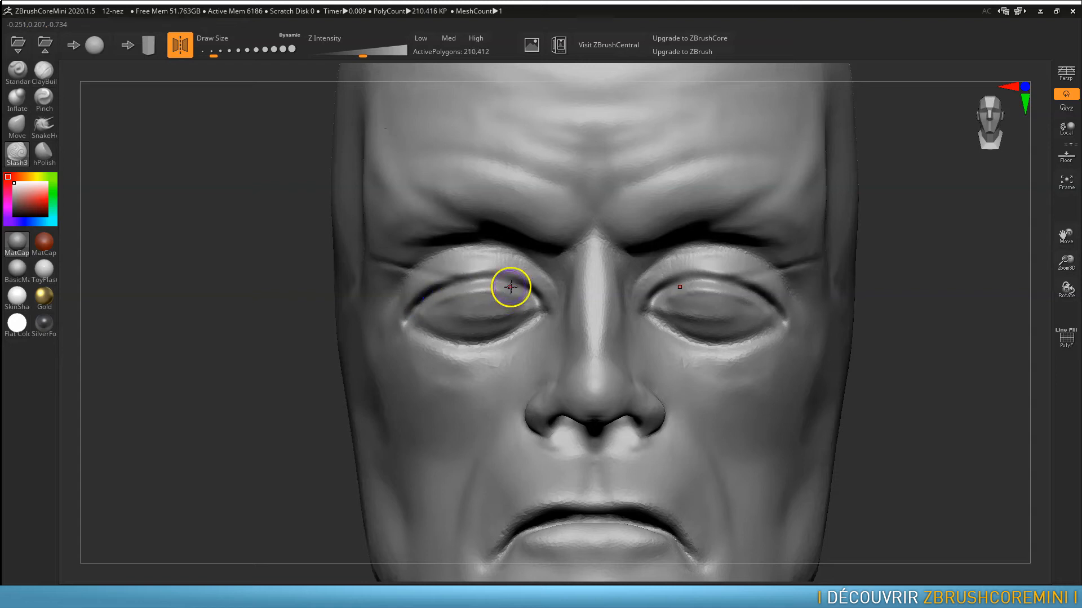
pyautogui.hotkey('ctrl', 'z')
pyautogui.hotkey('ctrl', 'z')
pyautogui.hotkey('ctrl', 'z')
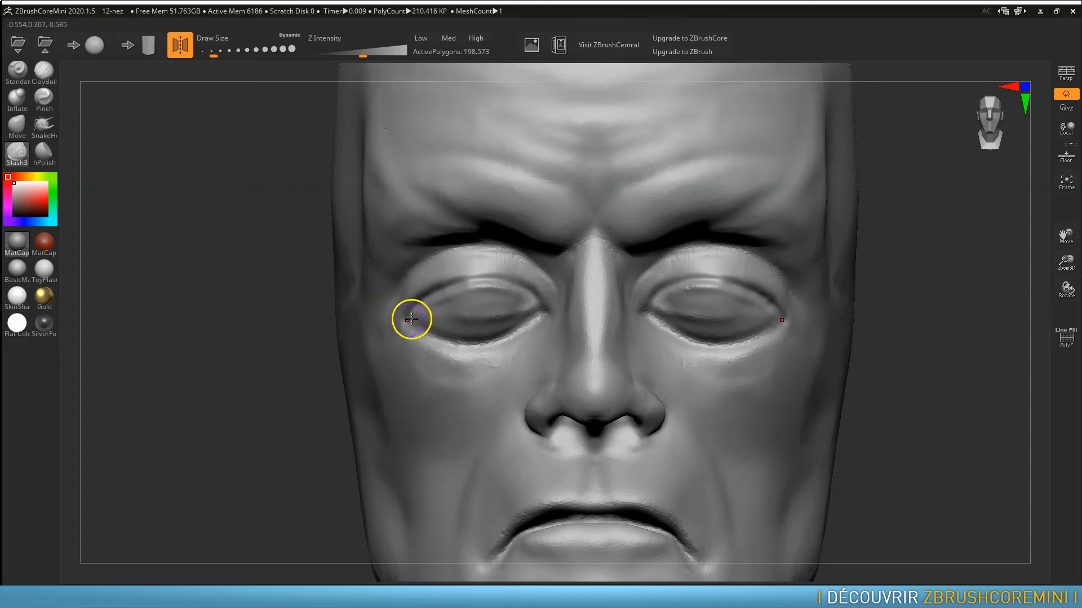
# Step: Recut the upper eyelid edge and carve the lower lid line across both eyeballs with the Slash3 brush
pyautogui.moveTo(443, 292); pyautogui.dragTo(478, 282)
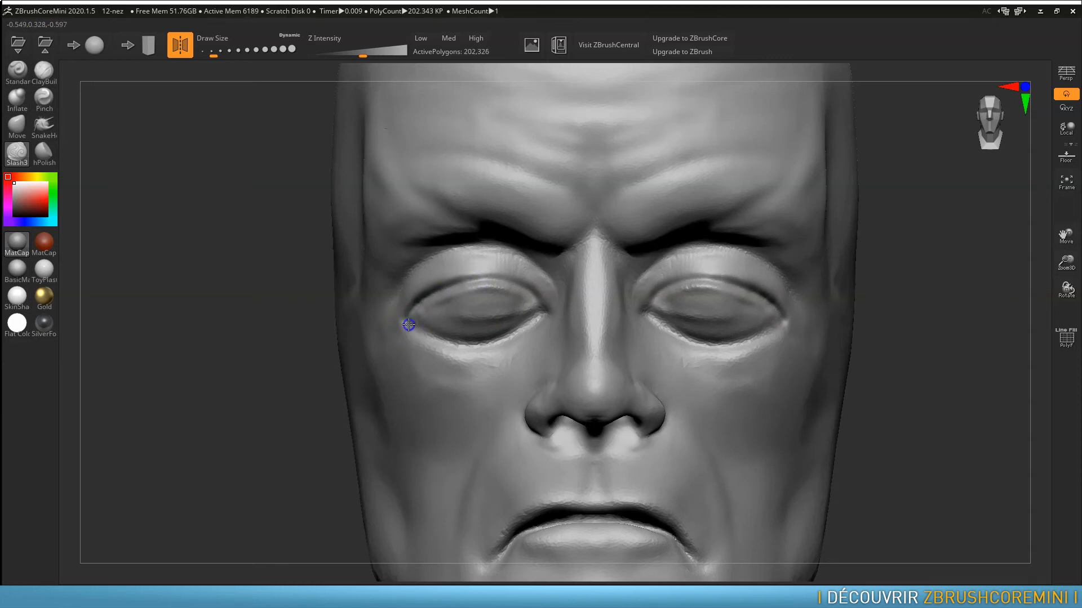
pyautogui.moveTo(551, 308)
pyautogui.mouseDown()
pyautogui.moveTo(533, 292)
pyautogui.moveTo(430, 320)
pyautogui.mouseUp()
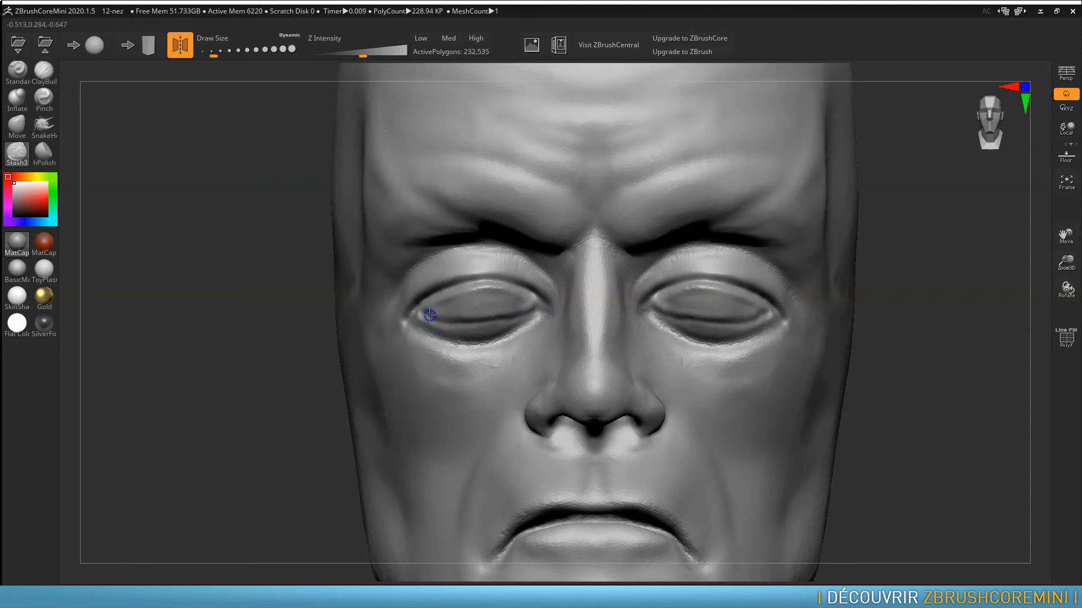
pyautogui.moveTo(522, 313); pyautogui.dragTo(463, 321)
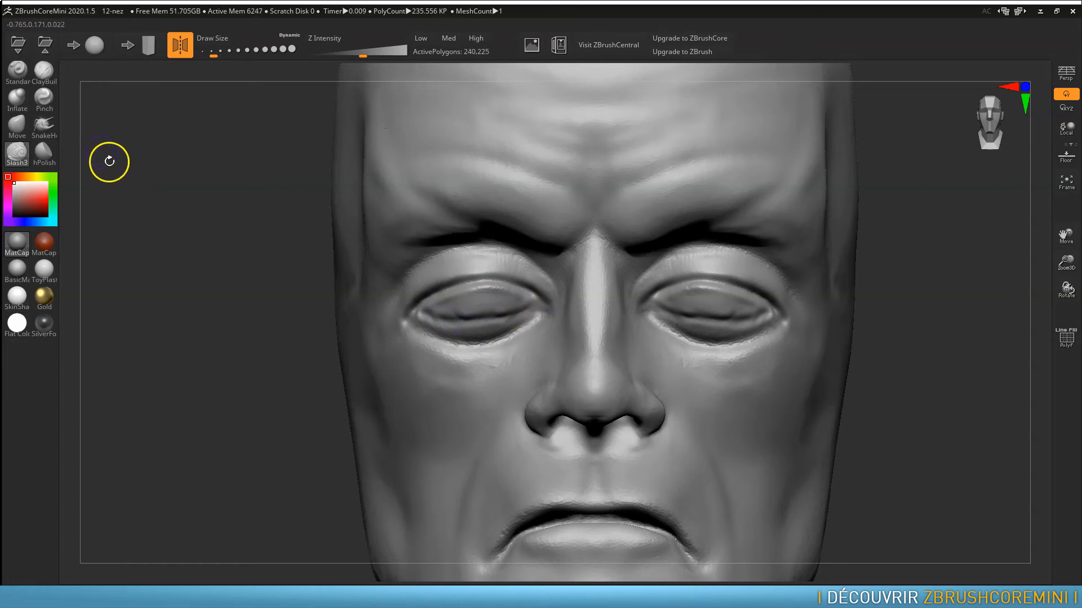
# Step: Reshape the upper and lower eyelid contours with the Move brush at a larger draw size
pyautogui.keyDown('ctrl'); pyautogui.moveTo(519, 286); pyautogui.dragTo(512, 304, button='right'); pyautogui.keyUp('ctrl')
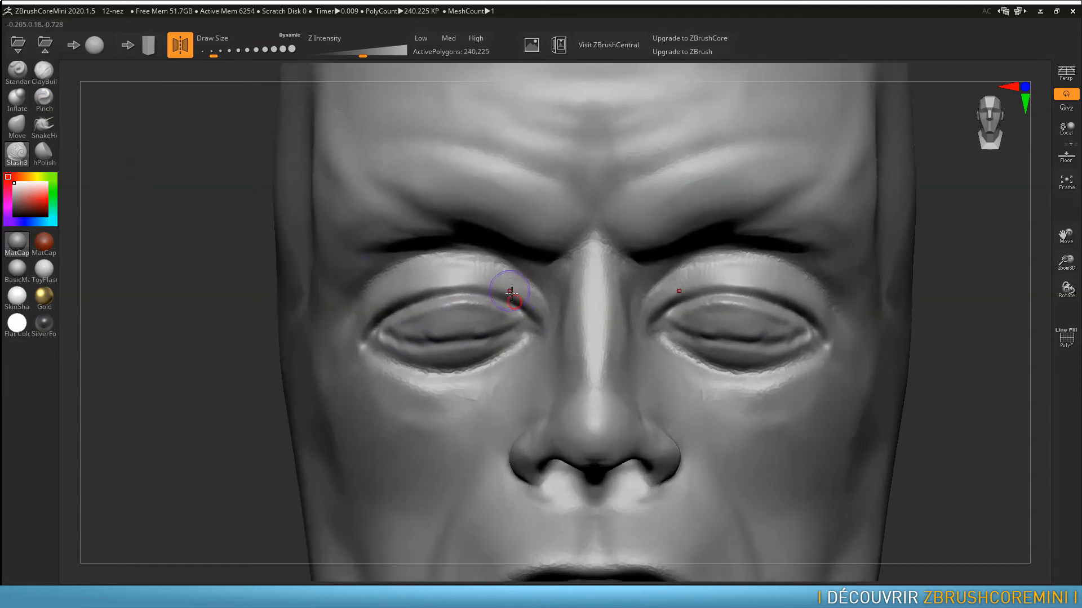
pyautogui.click(17, 125)
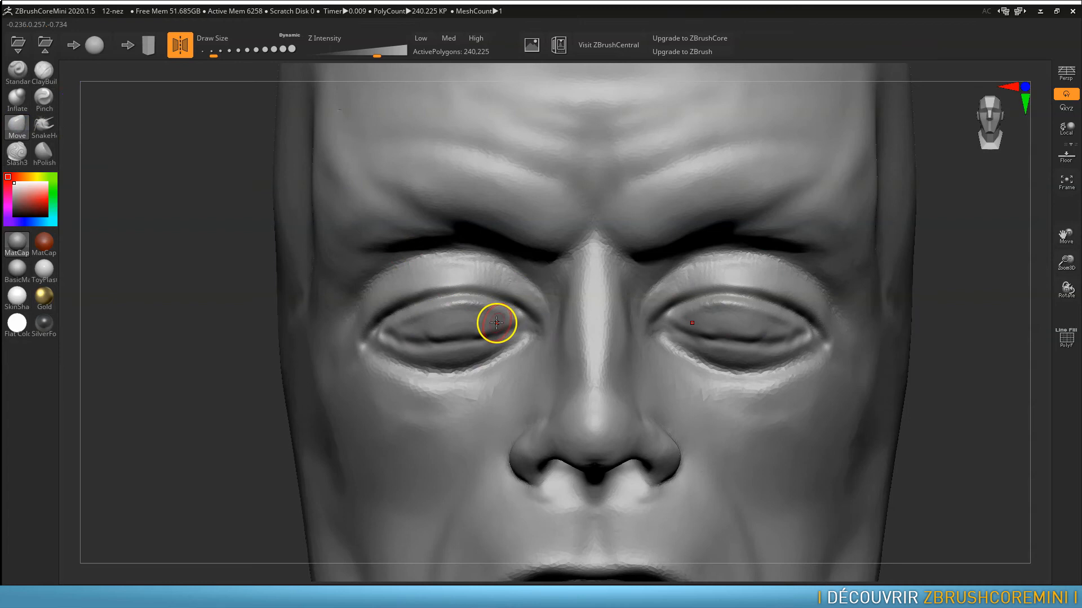
pyautogui.press('s')
pyautogui.moveTo(496, 323)
pyautogui.mouseDown()
pyautogui.moveTo(527, 317)
pyautogui.moveTo(477, 288)
pyautogui.mouseUp()
pyautogui.moveTo(499, 345); pyautogui.dragTo(432, 352)
pyautogui.moveTo(463, 298); pyautogui.dragTo(452, 291)
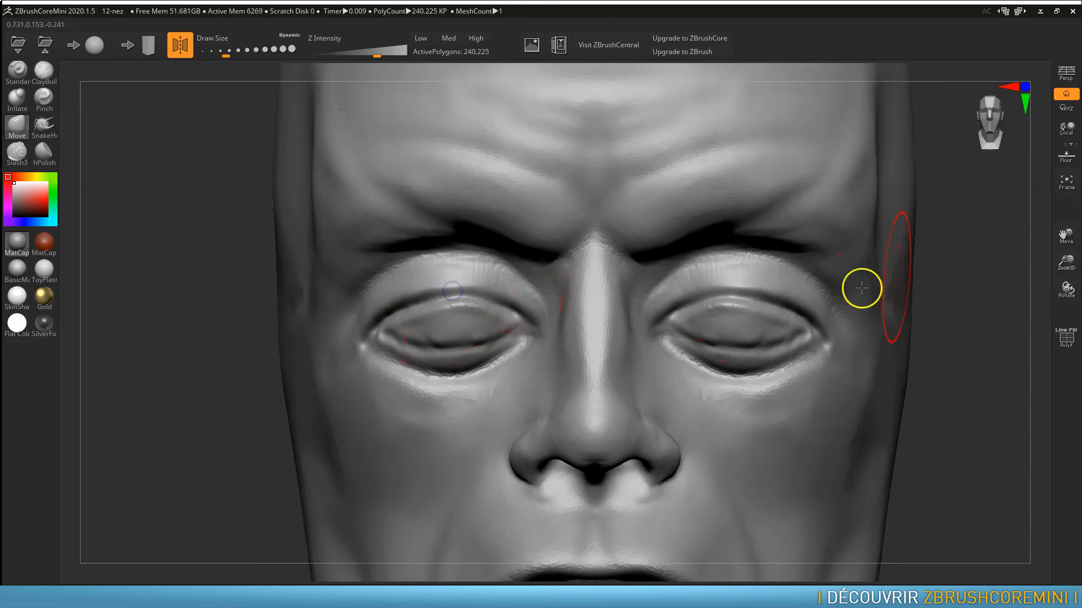
pyautogui.click(1070, 75)
pyautogui.click(1070, 75)
pyautogui.keyDown('ctrl'); pyautogui.moveTo(767, 385); pyautogui.dragTo(789, 314, button='right'); pyautogui.keyUp('ctrl')
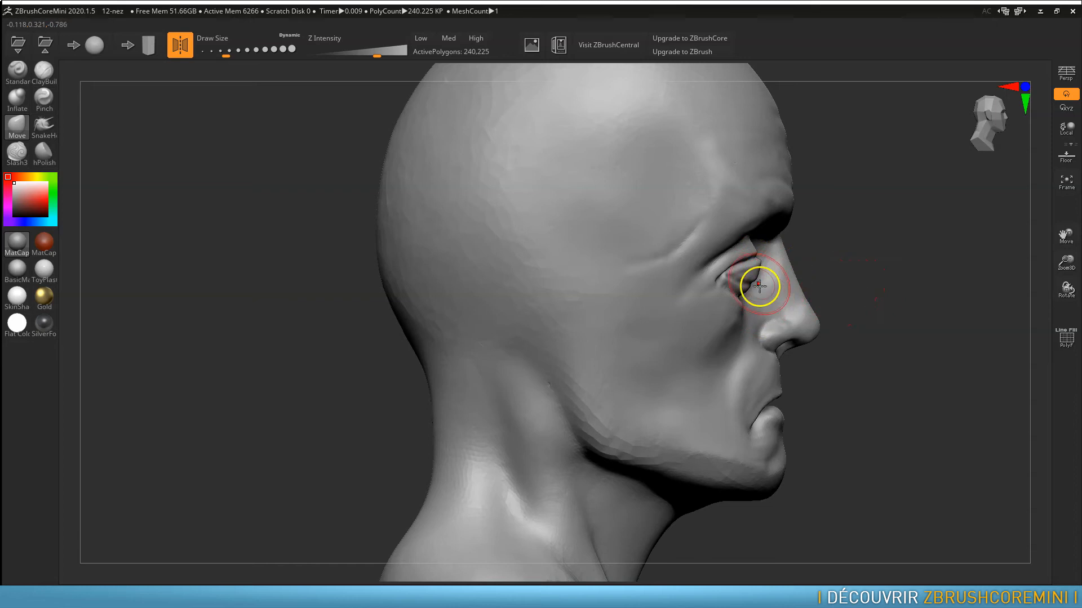
pyautogui.moveTo(846, 282); pyautogui.dragTo(661, 319, button='right')
pyautogui.keyDown('ctrl'); pyautogui.moveTo(554, 307); pyautogui.dragTo(590, 352, button='right'); pyautogui.keyUp('ctrl')
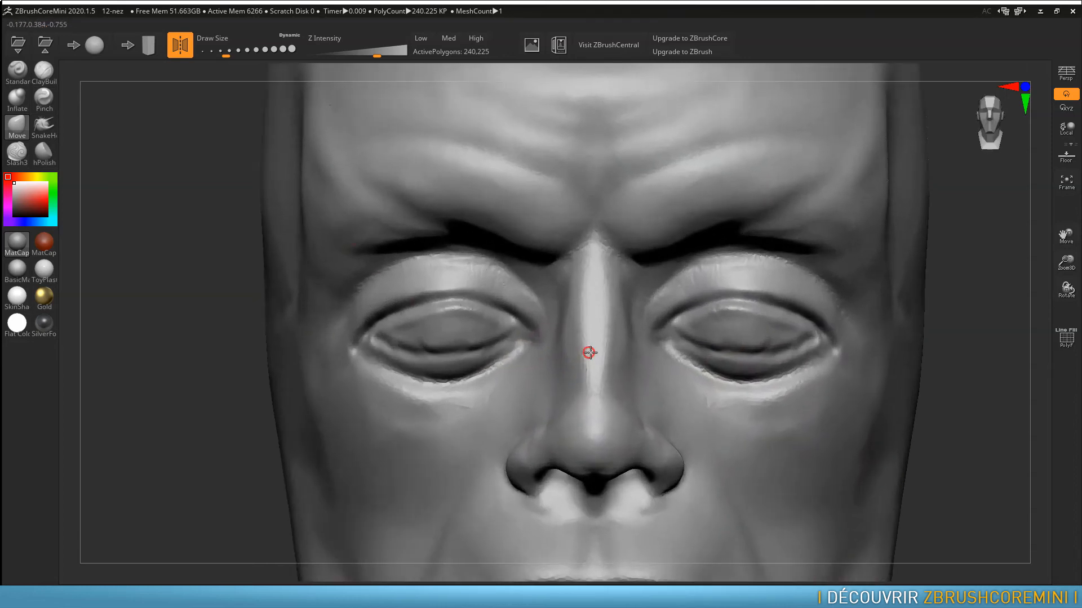
# Step: Build up the lower eyelids and the bags beneath the eyes with the ClayBuildup brush at a reduced draw size
pyautogui.click(44, 71)
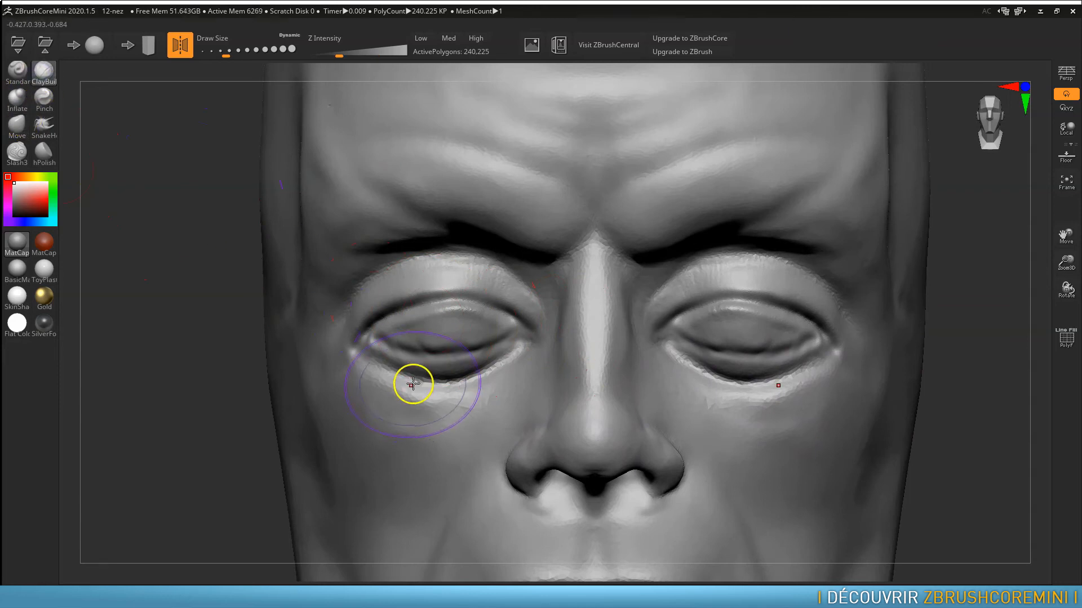
pyautogui.press('s')
pyautogui.moveTo(413, 389); pyautogui.dragTo(454, 387)
pyautogui.moveTo(389, 376)
pyautogui.mouseDown()
pyautogui.moveTo(444, 386)
pyautogui.moveTo(509, 355)
pyautogui.moveTo(434, 370)
pyautogui.moveTo(379, 357)
pyautogui.moveTo(423, 379)
pyautogui.moveTo(481, 374)
pyautogui.moveTo(434, 387)
pyautogui.moveTo(449, 399)
pyautogui.moveTo(517, 385)
pyautogui.moveTo(509, 362)
pyautogui.moveTo(427, 388)
pyautogui.moveTo(461, 401)
pyautogui.moveTo(512, 370)
pyautogui.moveTo(520, 352)
pyautogui.moveTo(438, 373)
pyautogui.mouseUp()
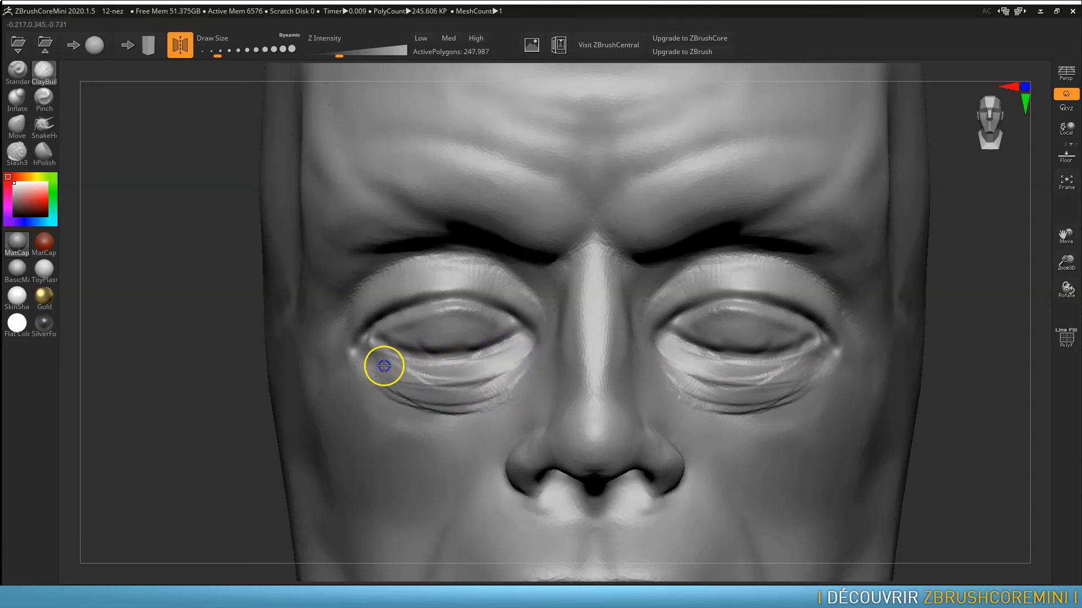
pyautogui.moveTo(345, 331)
pyautogui.mouseDown()
pyautogui.moveTo(376, 294)
pyautogui.moveTo(362, 293)
pyautogui.moveTo(406, 273)
pyautogui.moveTo(492, 280)
pyautogui.moveTo(537, 311)
pyautogui.moveTo(515, 276)
pyautogui.moveTo(540, 282)
pyautogui.moveTo(532, 380)
pyautogui.moveTo(493, 373)
pyautogui.moveTo(507, 353)
pyautogui.moveTo(420, 366)
pyautogui.moveTo(404, 386)
pyautogui.moveTo(374, 383)
pyautogui.moveTo(406, 399)
pyautogui.moveTo(490, 394)
pyautogui.moveTo(526, 357)
pyautogui.moveTo(504, 396)
pyautogui.moveTo(371, 375)
pyautogui.mouseUp()
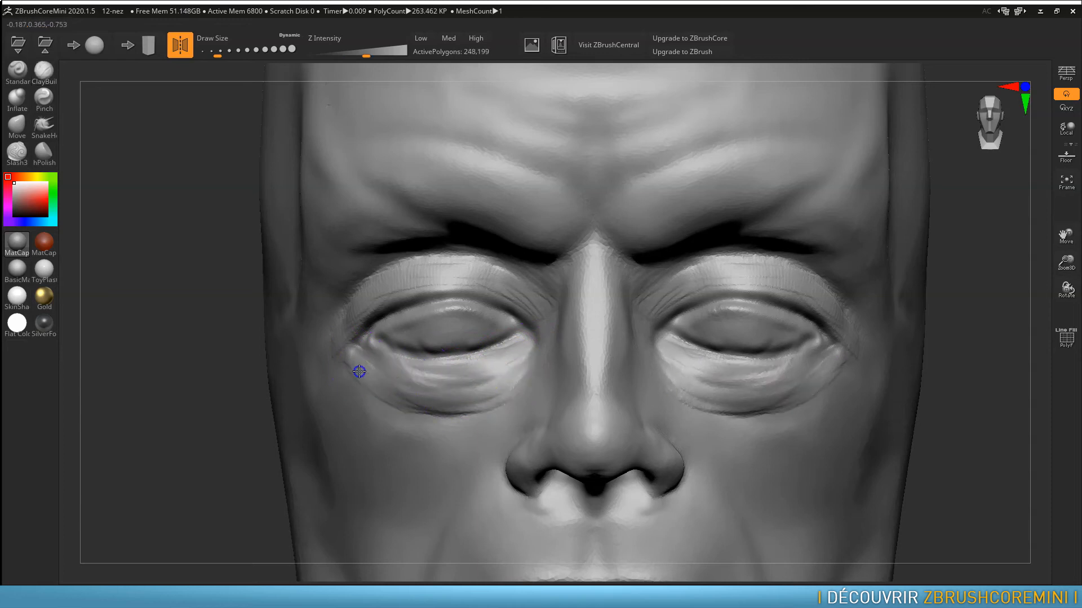
# Step: Smooth the built-up clay around the inner and outer eye corners and along the eyelids
pyautogui.keyDown('shift'); pyautogui.moveTo(512, 366); pyautogui.dragTo(546, 313); pyautogui.keyUp('shift')
pyautogui.moveTo(332, 303)
pyautogui.keyDown('shift'); pyautogui.mouseDown()
pyautogui.moveTo(326, 329)
pyautogui.moveTo(349, 326)
pyautogui.mouseUp(); pyautogui.keyUp('shift')
pyautogui.keyDown('shift'); pyautogui.moveTo(419, 285); pyautogui.dragTo(517, 345); pyautogui.keyUp('shift')
# Step: Smooth the eyeball surface, outer eye corner and lower eyelid from side and three-quarter angles
pyautogui.moveTo(517, 345); pyautogui.dragTo(568, 341, button='right')
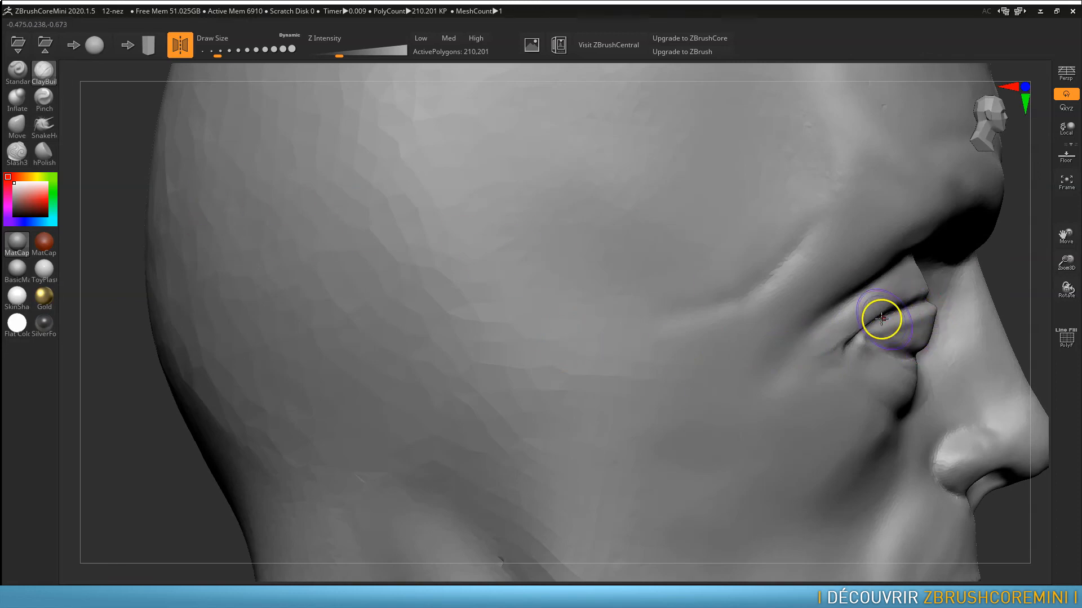
pyautogui.moveTo(887, 328); pyautogui.dragTo(875, 337, button='right')
pyautogui.keyDown('ctrl'); pyautogui.moveTo(790, 342); pyautogui.dragTo(833, 359, button='right'); pyautogui.keyUp('ctrl')
pyautogui.keyDown('shift'); pyautogui.moveTo(833, 359); pyautogui.dragTo(762, 384); pyautogui.keyUp('shift')
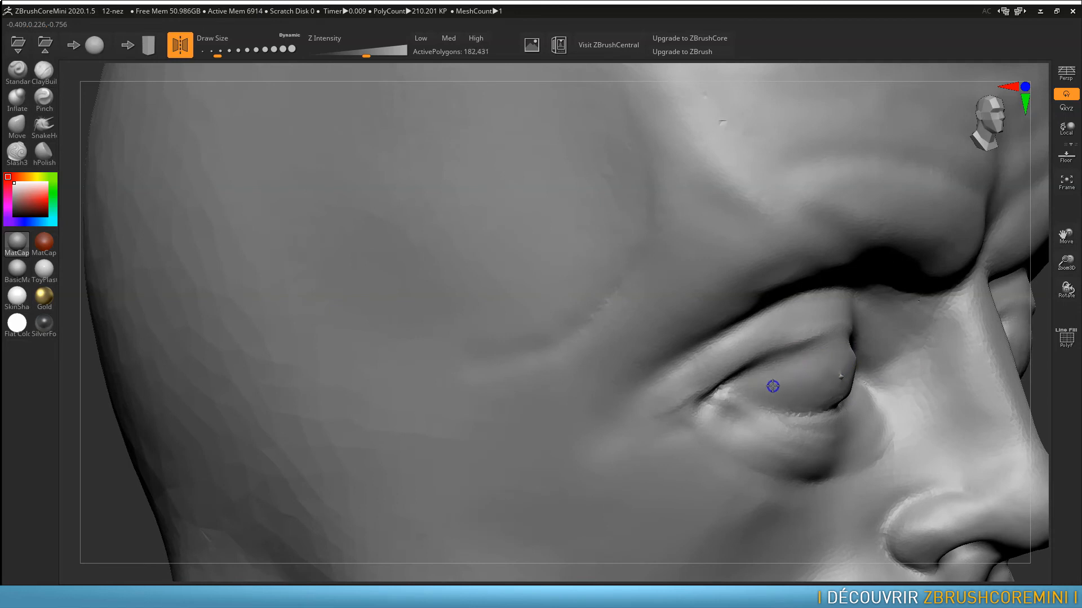
pyautogui.moveTo(839, 363); pyautogui.dragTo(725, 380, button='right')
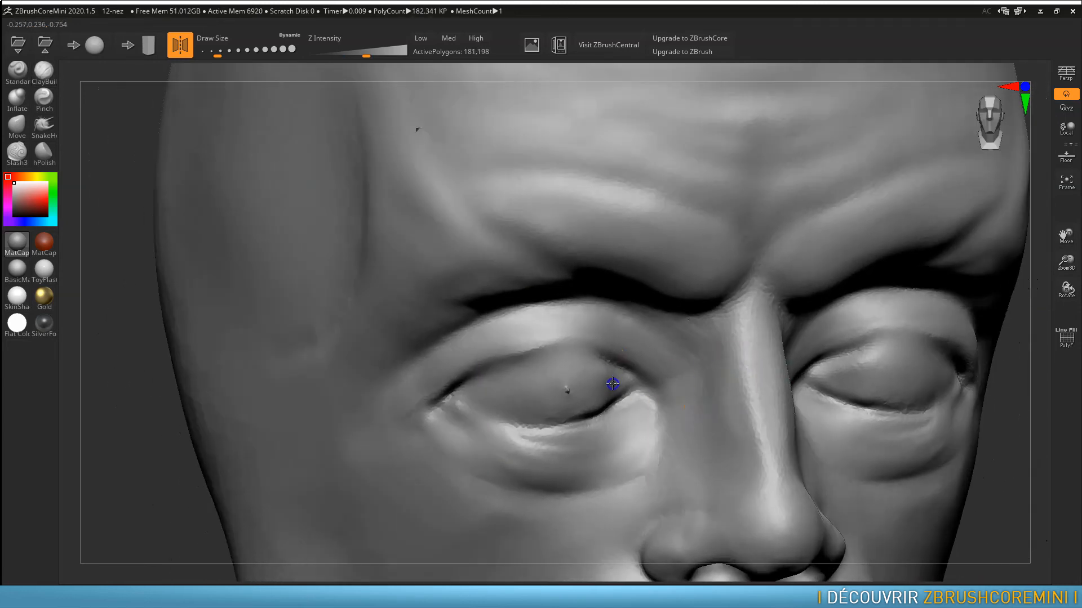
pyautogui.keyDown('shift'); pyautogui.moveTo(595, 406); pyautogui.dragTo(570, 393); pyautogui.keyUp('shift')
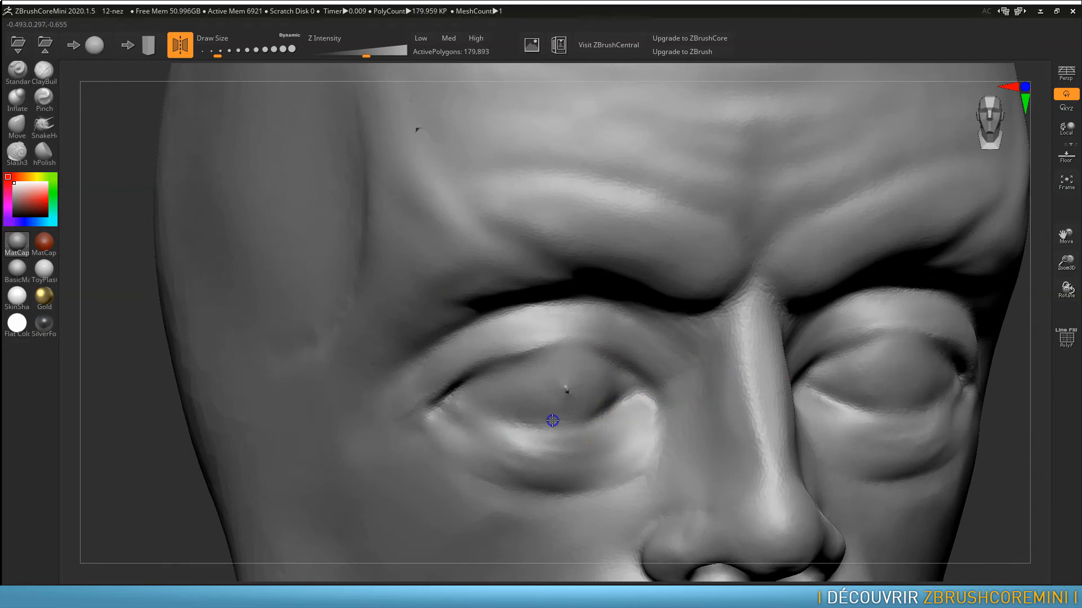
pyautogui.moveTo(499, 431)
pyautogui.keyDown('shift'); pyautogui.mouseDown()
pyautogui.moveTo(611, 476)
pyautogui.moveTo(607, 468)
pyautogui.moveTo(509, 487)
pyautogui.mouseUp(); pyautogui.keyUp('shift')
# Step: Reshape the bag beneath the eye in profile with the Move brush at a larger draw size
pyautogui.moveTo(587, 434); pyautogui.dragTo(749, 417, button='right')
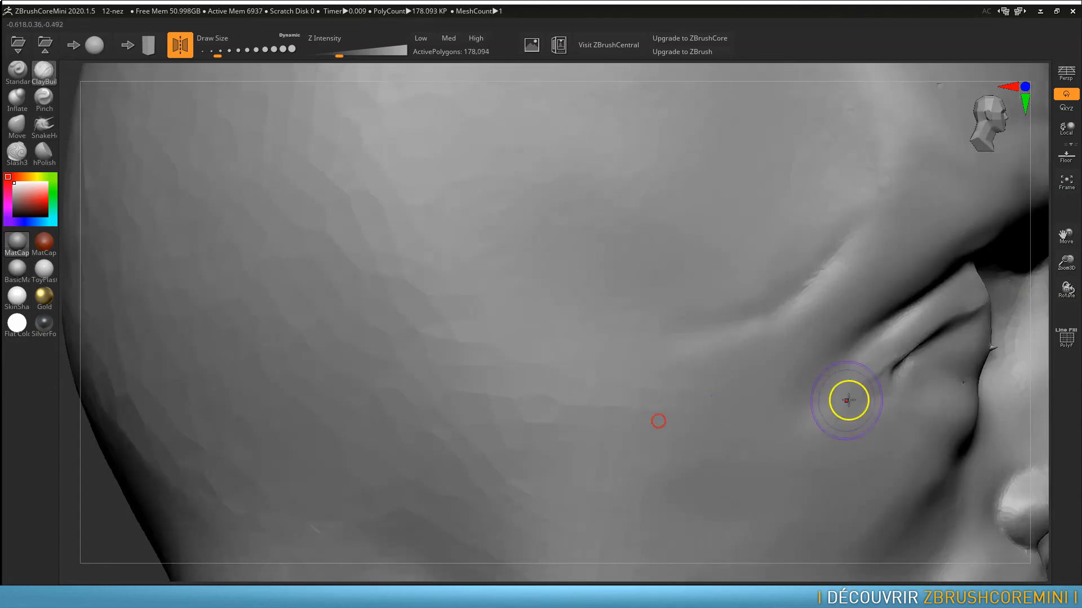
pyautogui.keyDown('alt'); pyautogui.moveTo(866, 388); pyautogui.dragTo(705, 371, button='right'); pyautogui.keyUp('alt')
pyautogui.moveTo(705, 371)
pyautogui.keyDown('shift'); pyautogui.mouseDown()
pyautogui.moveTo(782, 364)
pyautogui.moveTo(816, 345)
pyautogui.moveTo(828, 288)
pyautogui.moveTo(806, 340)
pyautogui.moveTo(806, 434)
pyautogui.moveTo(787, 413)
pyautogui.mouseUp(); pyautogui.keyUp('shift')
pyautogui.moveTo(787, 413)
pyautogui.keyDown('alt'); pyautogui.mouseDown(button='right')
pyautogui.moveTo(737, 306)
pyautogui.moveTo(714, 287)
pyautogui.mouseUp(button='right'); pyautogui.keyUp('alt')
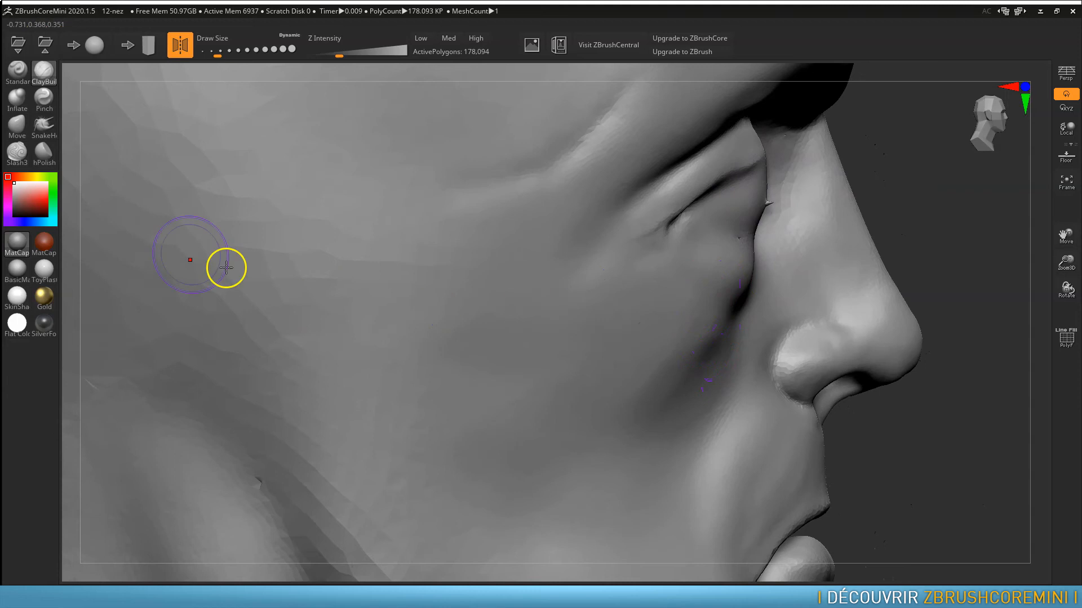
pyautogui.click(17, 125)
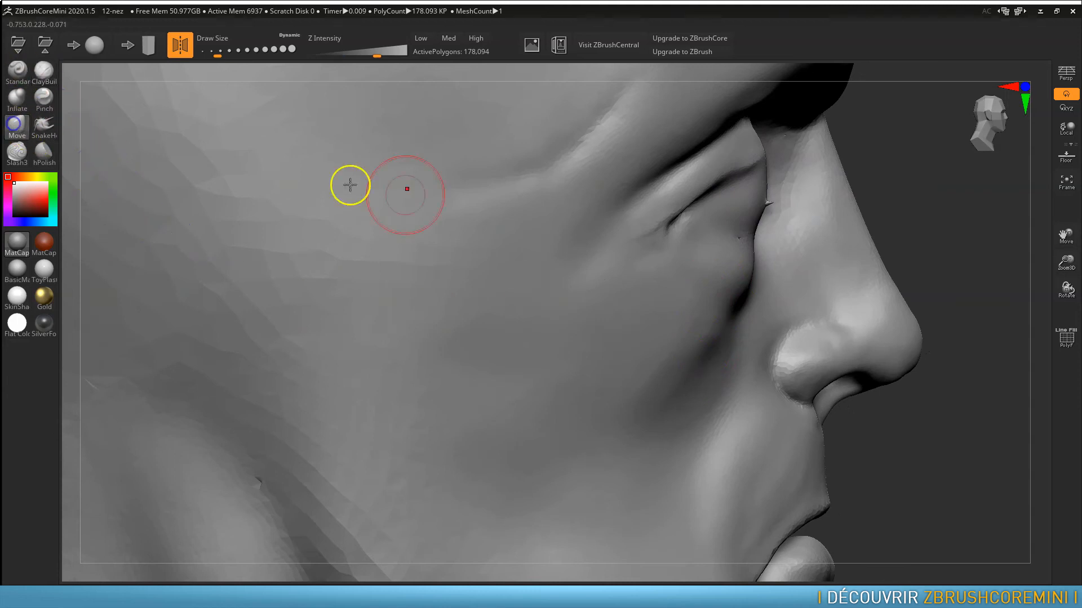
pyautogui.press('s')
pyautogui.moveTo(720, 298); pyautogui.dragTo(729, 282)
pyautogui.press('s')
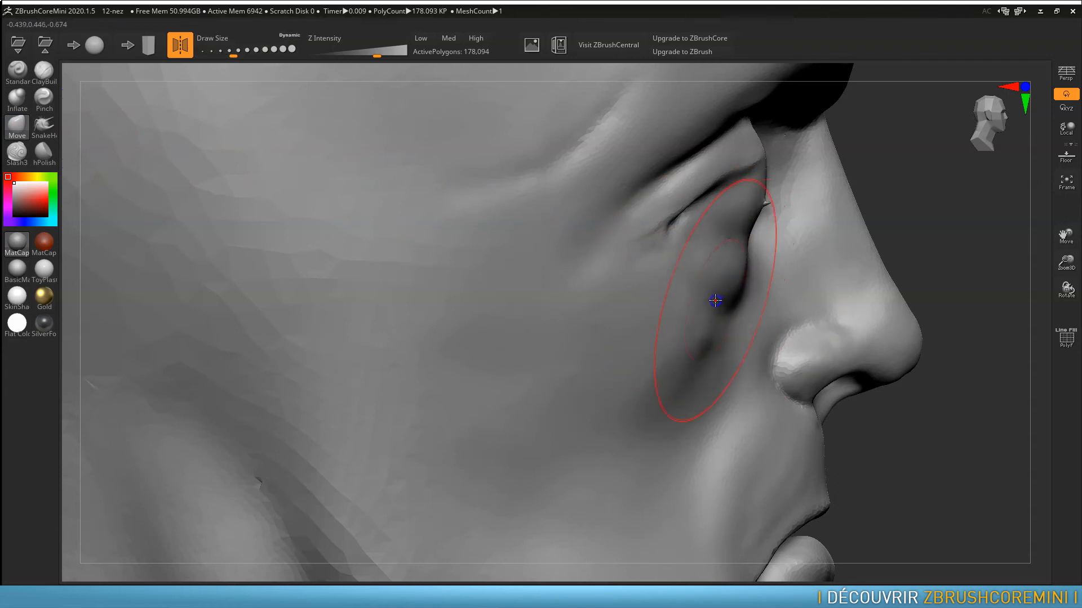
pyautogui.moveTo(760, 345)
pyautogui.keyDown('ctrl'); pyautogui.mouseDown(button='right')
pyautogui.moveTo(780, 314)
pyautogui.moveTo(768, 270)
pyautogui.mouseUp(button='right'); pyautogui.keyUp('ctrl')
pyautogui.keyDown('alt'); pyautogui.moveTo(619, 256); pyautogui.dragTo(683, 321, button='right'); pyautogui.keyUp('alt')
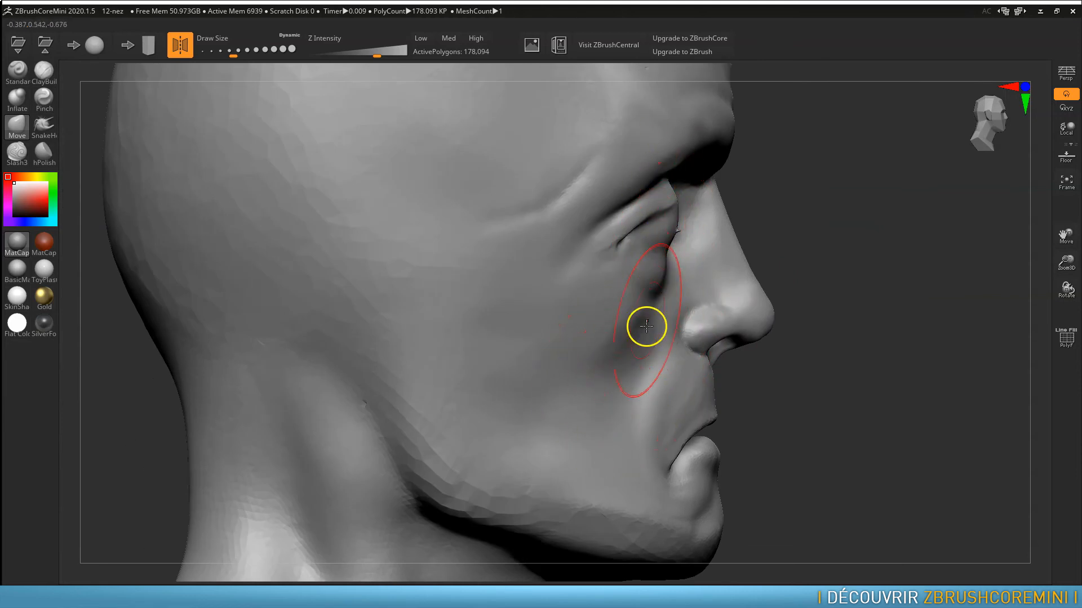
# Step: Carve a crease from the inner eye socket around the underside of the eye bag with the Slash3 brush
pyautogui.moveTo(645, 331)
pyautogui.mouseDown(button='right')
pyautogui.moveTo(533, 324)
pyautogui.moveTo(639, 345)
pyautogui.moveTo(633, 354)
pyautogui.moveTo(639, 336)
pyautogui.mouseUp(button='right')
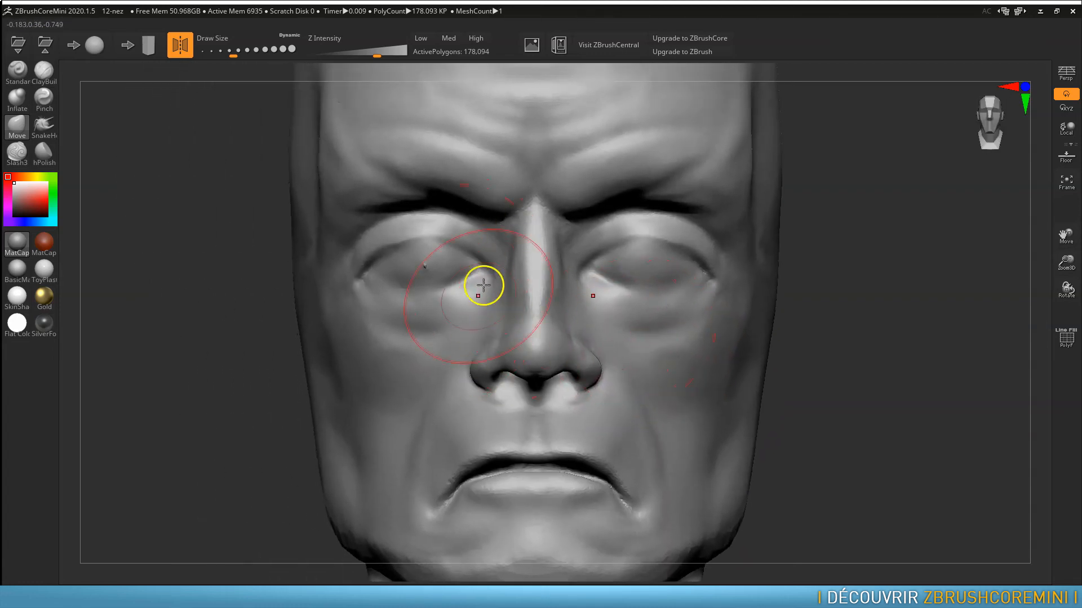
pyautogui.click(22, 159)
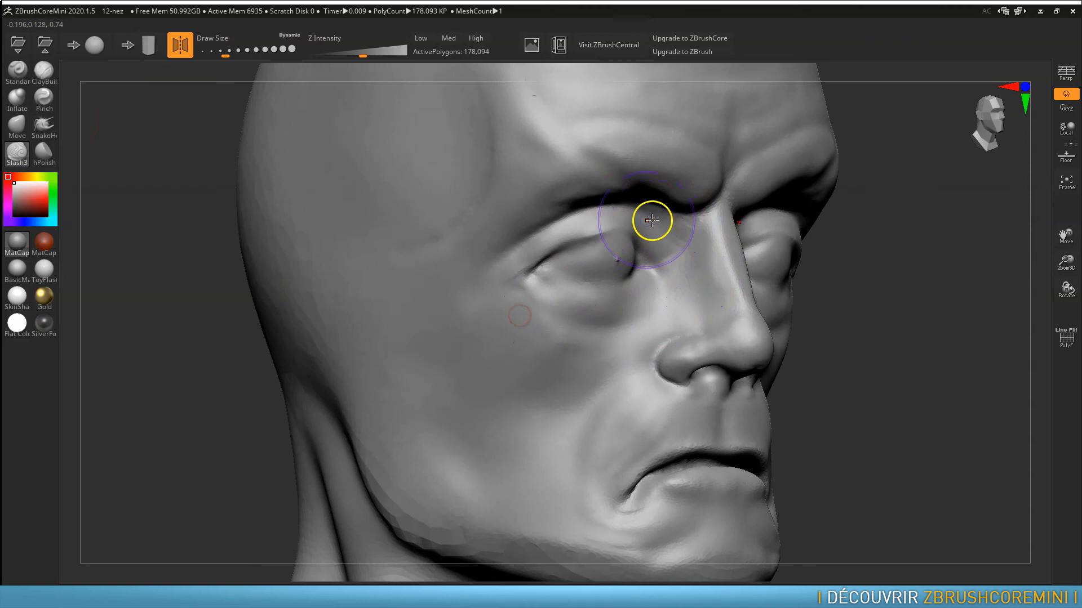
pyautogui.moveTo(634, 216)
pyautogui.mouseDown()
pyautogui.moveTo(663, 234)
pyautogui.moveTo(655, 278)
pyautogui.mouseUp()
pyautogui.keyDown('ctrl'); pyautogui.moveTo(631, 294); pyautogui.dragTo(633, 331, button='right'); pyautogui.keyUp('ctrl')
pyautogui.moveTo(705, 298); pyautogui.dragTo(664, 353)
pyautogui.moveTo(698, 316); pyautogui.dragTo(640, 367)
pyautogui.moveTo(563, 360)
pyautogui.mouseDown()
pyautogui.moveTo(519, 321)
pyautogui.moveTo(553, 362)
pyautogui.mouseUp()
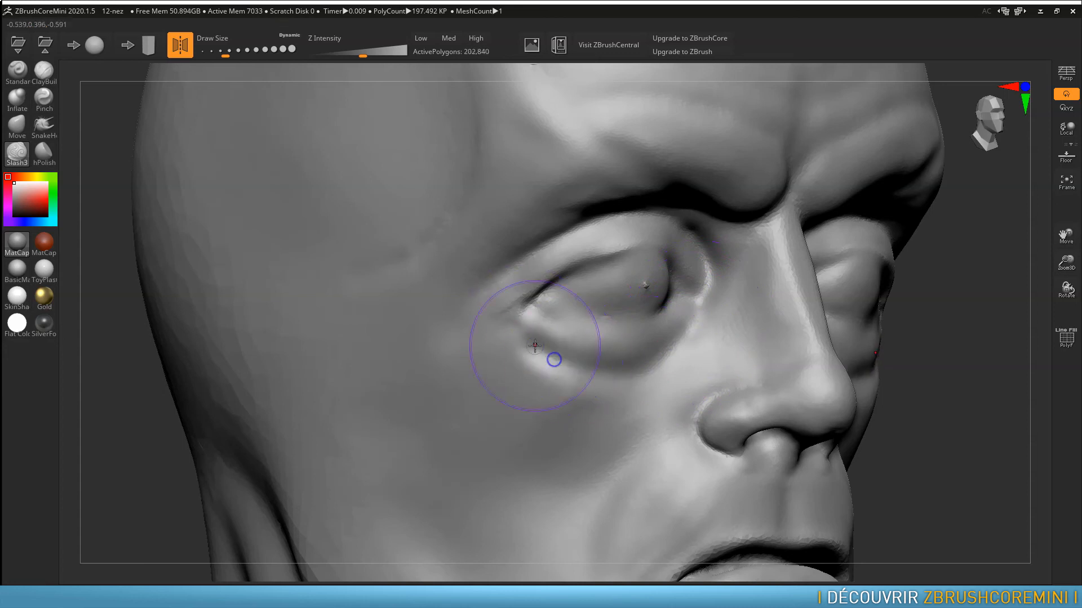
pyautogui.moveTo(709, 300); pyautogui.dragTo(686, 356)
# Step: Carve a long furrow from below the eye bag down the cheek beside the mouth with the Slash3 brush
pyautogui.keyDown('alt'); pyautogui.moveTo(720, 389); pyautogui.dragTo(703, 286, button='right'); pyautogui.keyUp('alt')
pyautogui.moveTo(599, 320); pyautogui.dragTo(545, 389)
pyautogui.moveTo(623, 297); pyautogui.dragTo(530, 402)
pyautogui.moveTo(566, 361)
pyautogui.mouseDown()
pyautogui.moveTo(514, 428)
pyautogui.moveTo(524, 496)
pyautogui.mouseUp()
# Step: Deepen the cheek furrow in profile towards the jaw and smooth its lower end beside the mouth
pyautogui.moveTo(677, 399)
pyautogui.keyDown('alt'); pyautogui.mouseDown(button='right')
pyautogui.moveTo(674, 408)
pyautogui.moveTo(681, 355)
pyautogui.moveTo(661, 321)
pyautogui.mouseUp(button='right'); pyautogui.keyUp('alt')
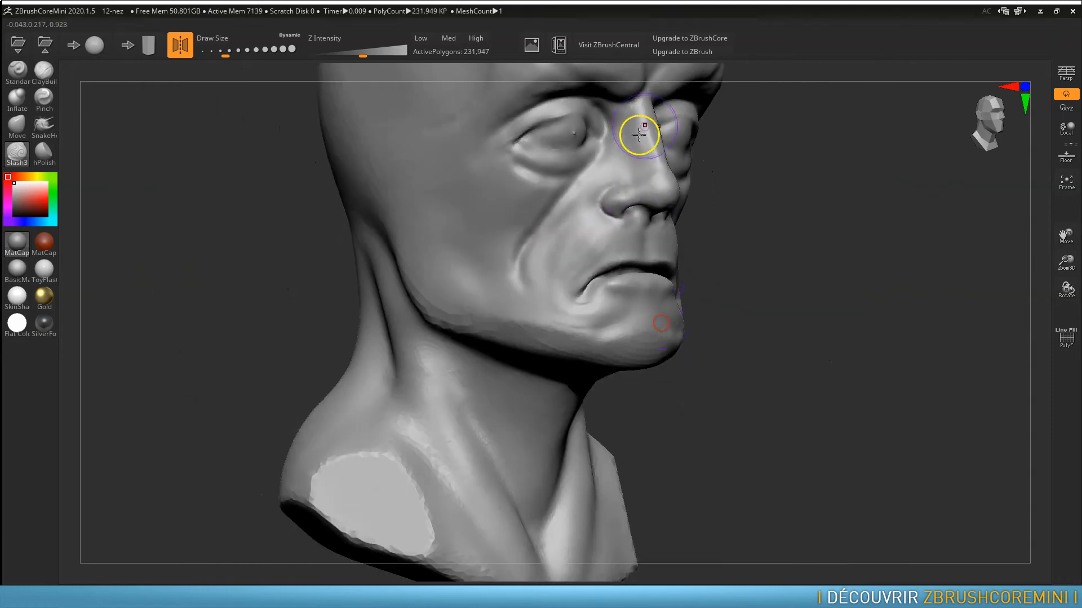
pyautogui.moveTo(623, 254)
pyautogui.mouseDown(button='right')
pyautogui.moveTo(684, 259)
pyautogui.moveTo(675, 261)
pyautogui.mouseUp(button='right')
pyautogui.moveTo(645, 239); pyautogui.dragTo(630, 287)
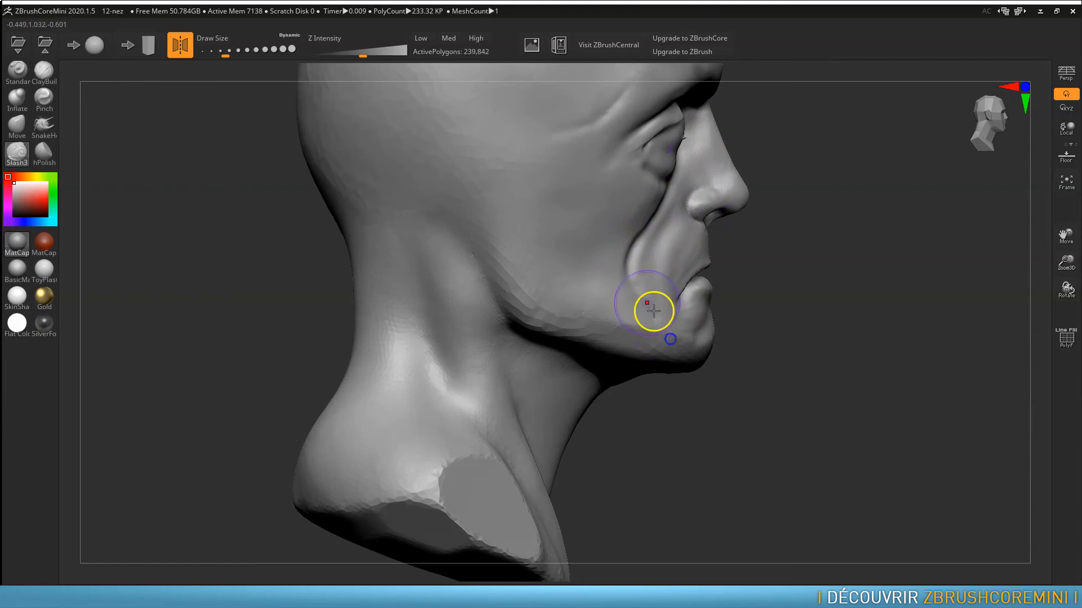
pyautogui.moveTo(673, 187); pyautogui.dragTo(619, 307)
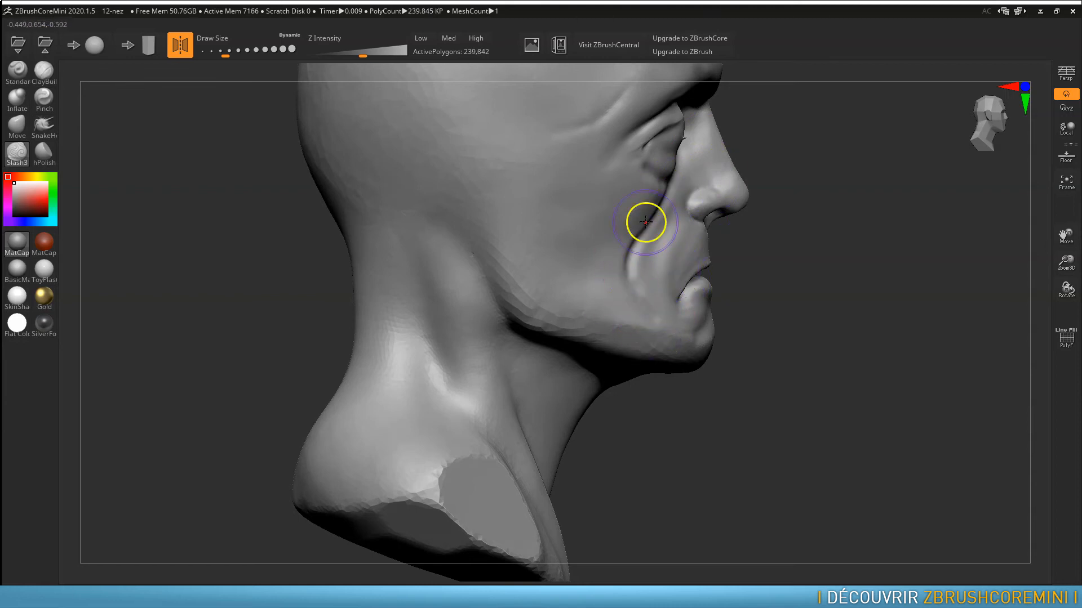
pyautogui.moveTo(640, 239); pyautogui.dragTo(623, 291)
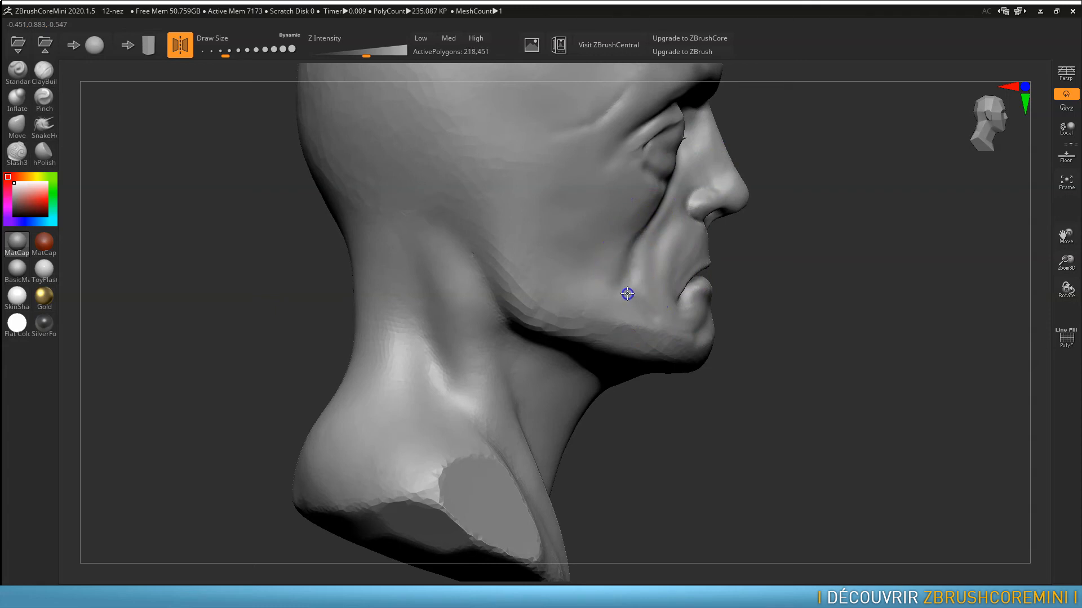
pyautogui.keyDown('shift'); pyautogui.moveTo(643, 314); pyautogui.dragTo(653, 295); pyautogui.keyUp('shift')
# Step: Build up a fold from the side of the nose down the cheek beside the mouth with the ClayBuildup brush
pyautogui.moveTo(651, 273); pyautogui.dragTo(459, 246, button='right')
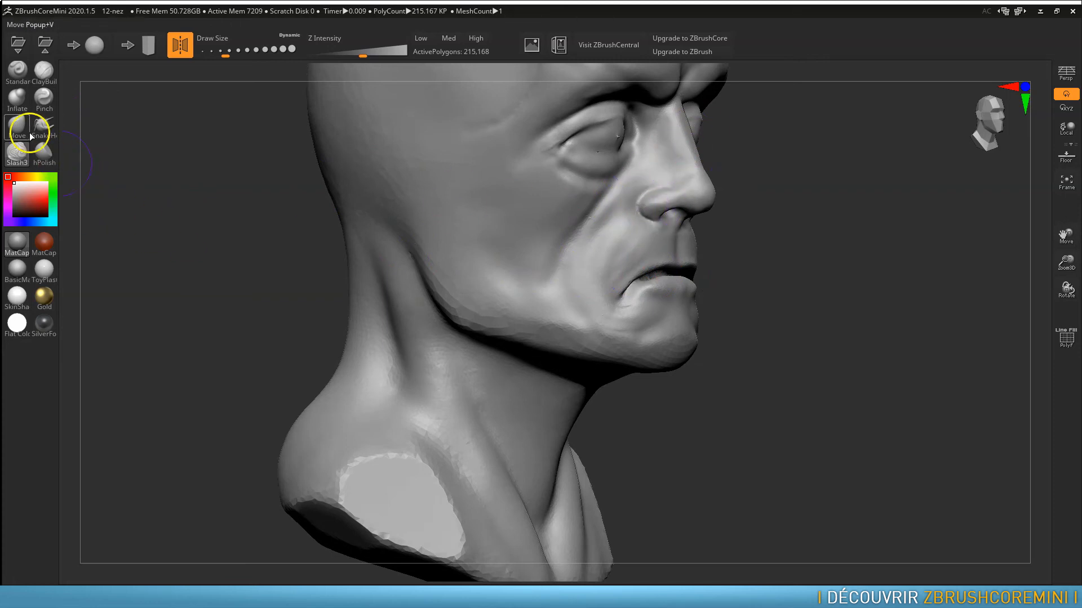
pyautogui.click(50, 74)
pyautogui.keyDown('ctrl'); pyautogui.moveTo(600, 200); pyautogui.dragTo(596, 243, button='right'); pyautogui.keyUp('ctrl')
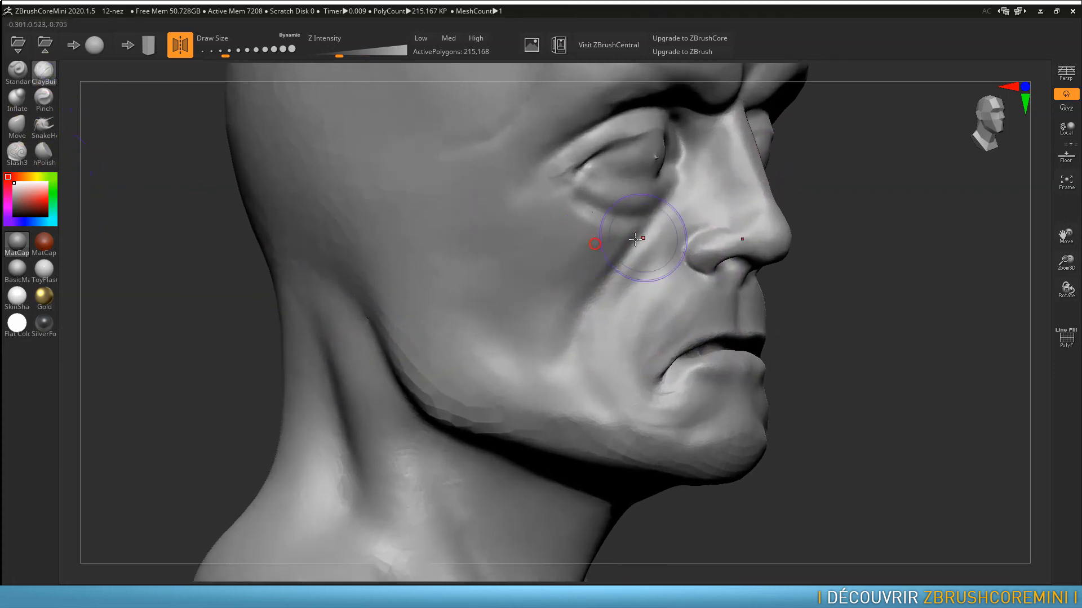
pyautogui.moveTo(709, 167)
pyautogui.mouseDown()
pyautogui.moveTo(696, 210)
pyautogui.moveTo(735, 188)
pyautogui.mouseUp()
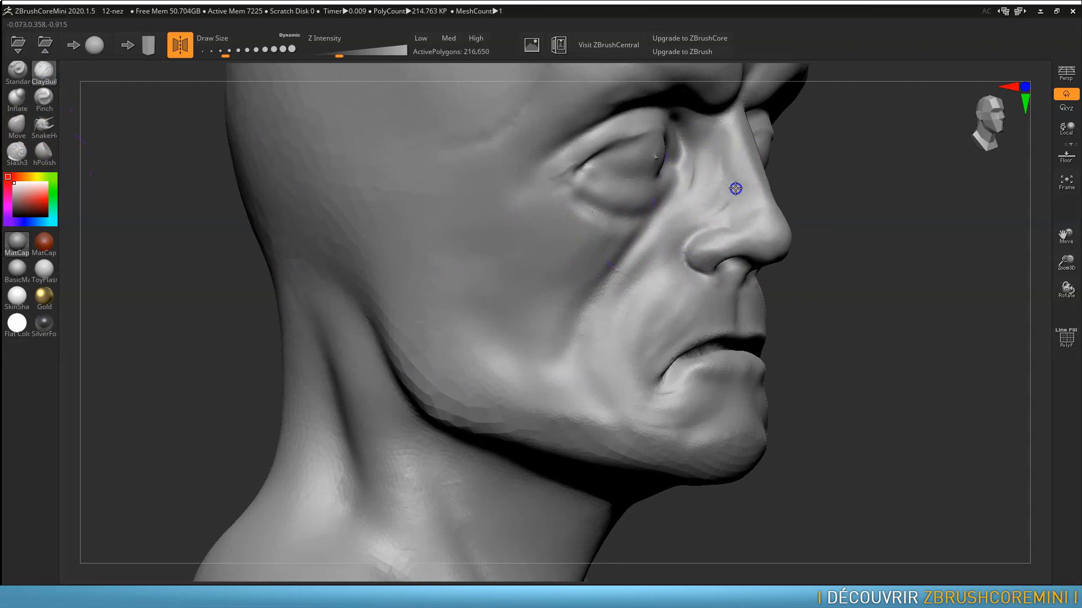
pyautogui.moveTo(682, 218)
pyautogui.mouseDown()
pyautogui.moveTo(695, 201)
pyautogui.moveTo(629, 286)
pyautogui.moveTo(603, 370)
pyautogui.moveTo(665, 240)
pyautogui.moveTo(625, 282)
pyautogui.moveTo(572, 396)
pyautogui.moveTo(590, 341)
pyautogui.moveTo(586, 360)
pyautogui.moveTo(612, 366)
pyautogui.moveTo(608, 338)
pyautogui.moveTo(629, 294)
pyautogui.moveTo(728, 205)
pyautogui.moveTo(724, 176)
pyautogui.moveTo(699, 156)
pyautogui.moveTo(703, 181)
pyautogui.mouseUp()
pyautogui.moveTo(688, 240)
pyautogui.keyDown('alt'); pyautogui.mouseDown(button='right')
pyautogui.moveTo(676, 244)
pyautogui.moveTo(673, 280)
pyautogui.mouseUp(button='right'); pyautogui.keyUp('alt')
# Step: Smooth the cheek fold and the side of the nose, using a smaller draw size for the finer areas
pyautogui.moveTo(648, 359)
pyautogui.keyDown('shift'); pyautogui.mouseDown()
pyautogui.moveTo(640, 343)
pyautogui.moveTo(594, 437)
pyautogui.moveTo(626, 448)
pyautogui.moveTo(605, 392)
pyautogui.mouseUp(); pyautogui.keyUp('shift')
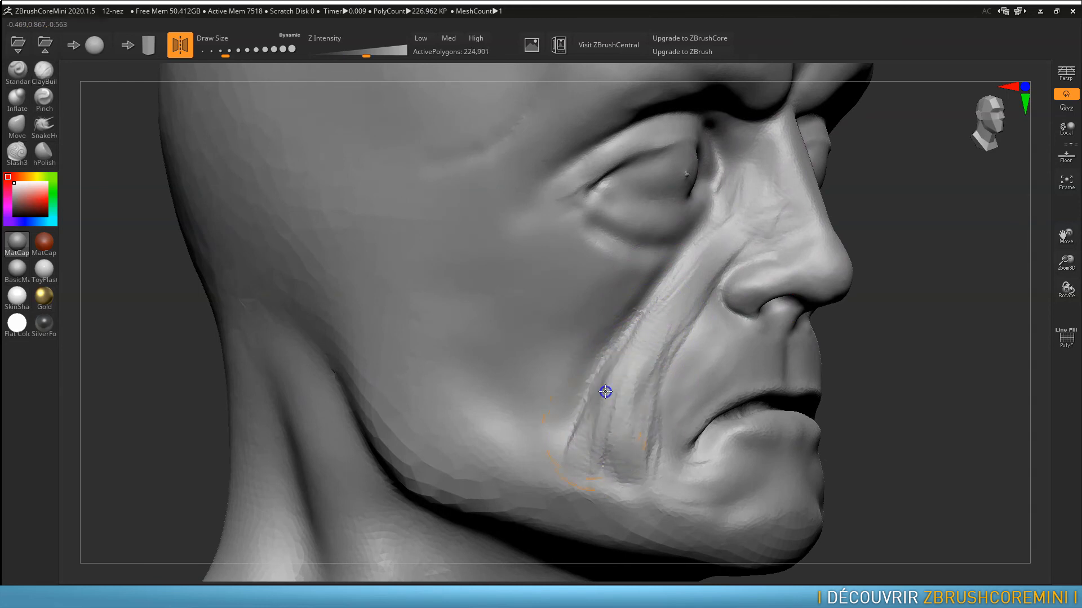
pyautogui.keyDown('shift'); pyautogui.moveTo(725, 224); pyautogui.dragTo(750, 181); pyautogui.keyUp('shift')
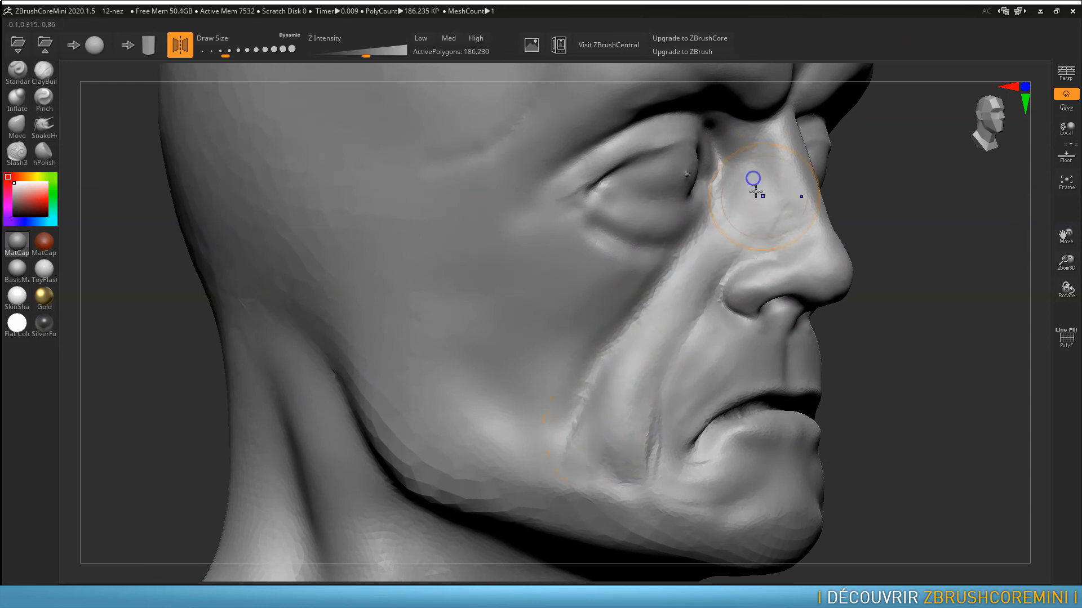
pyautogui.press('s')
pyautogui.click(699, 260)
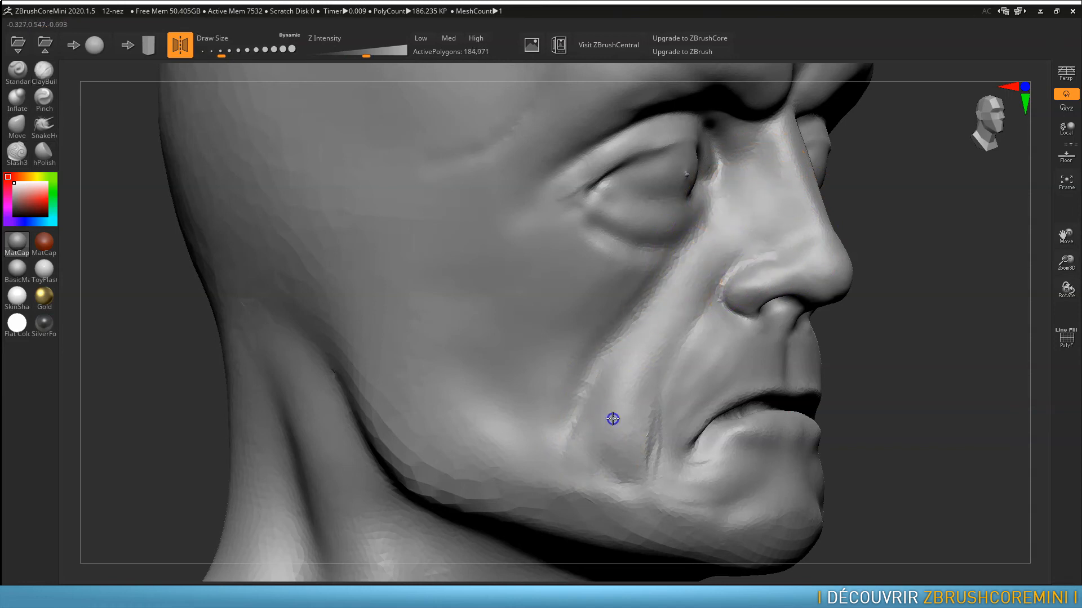
pyautogui.keyDown('shift'); pyautogui.moveTo(590, 432); pyautogui.dragTo(591, 467); pyautogui.keyUp('shift')
# Step: Add clay to the cheek hollow behind the furrow, then smooth it into the surrounding cheek
pyautogui.moveTo(620, 319)
pyautogui.mouseDown()
pyautogui.moveTo(589, 367)
pyautogui.moveTo(572, 365)
pyautogui.moveTo(603, 336)
pyautogui.mouseUp()
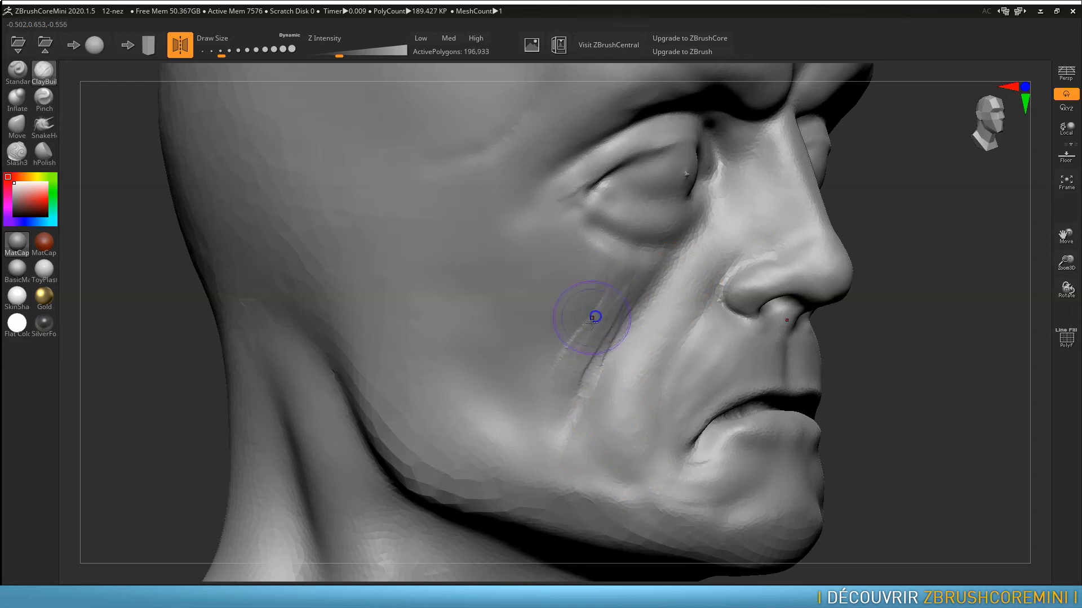
pyautogui.moveTo(548, 251); pyautogui.dragTo(547, 303)
pyautogui.moveTo(572, 394); pyautogui.dragTo(575, 428)
pyautogui.keyDown('shift'); pyautogui.moveTo(545, 393); pyautogui.dragTo(556, 319); pyautogui.keyUp('shift')
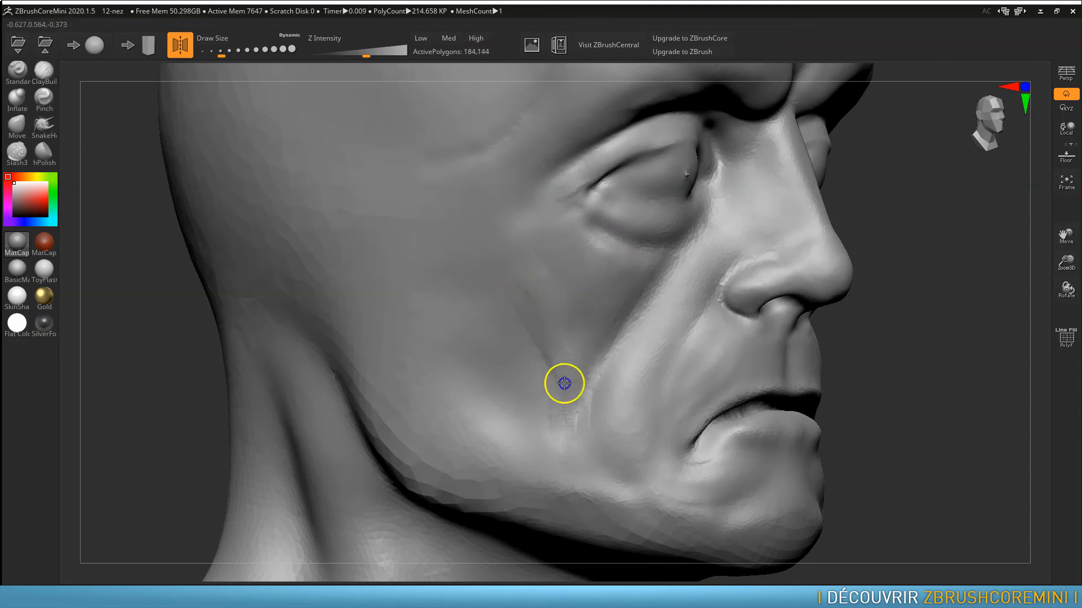
# Step: Fill out the side of the nose above the nostril and blend it towards the inner eye corner
pyautogui.moveTo(783, 237); pyautogui.dragTo(729, 255)
pyautogui.moveTo(792, 215); pyautogui.dragTo(725, 229)
pyautogui.moveTo(725, 184); pyautogui.dragTo(721, 241)
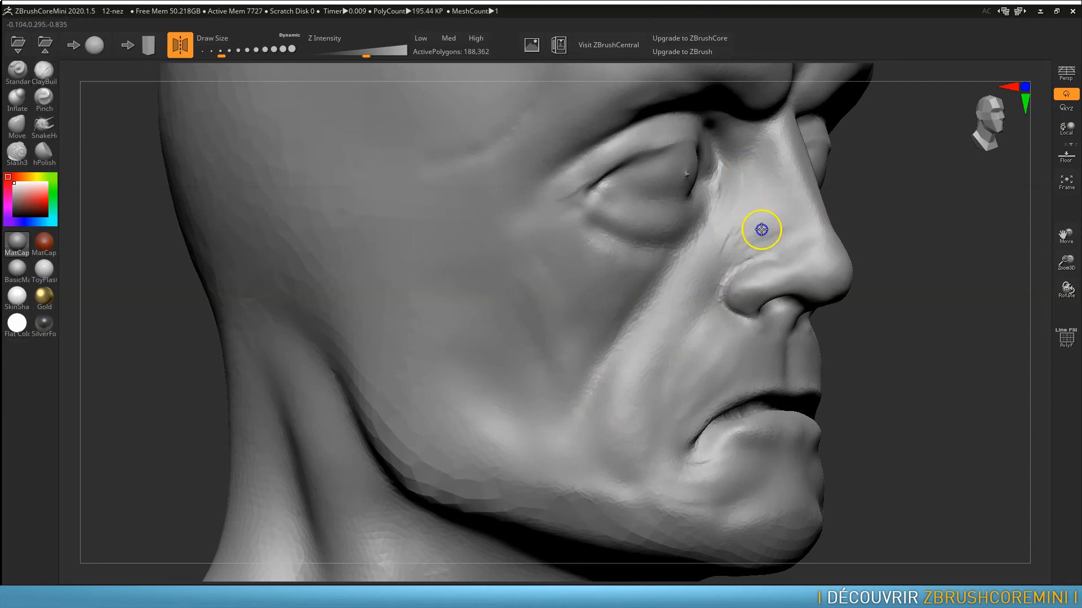
# Step: Carve a nasolabial crease from the nostril wing down past the mouth corner with a smaller Slash3 brush
pyautogui.moveTo(873, 322); pyautogui.dragTo(719, 347)
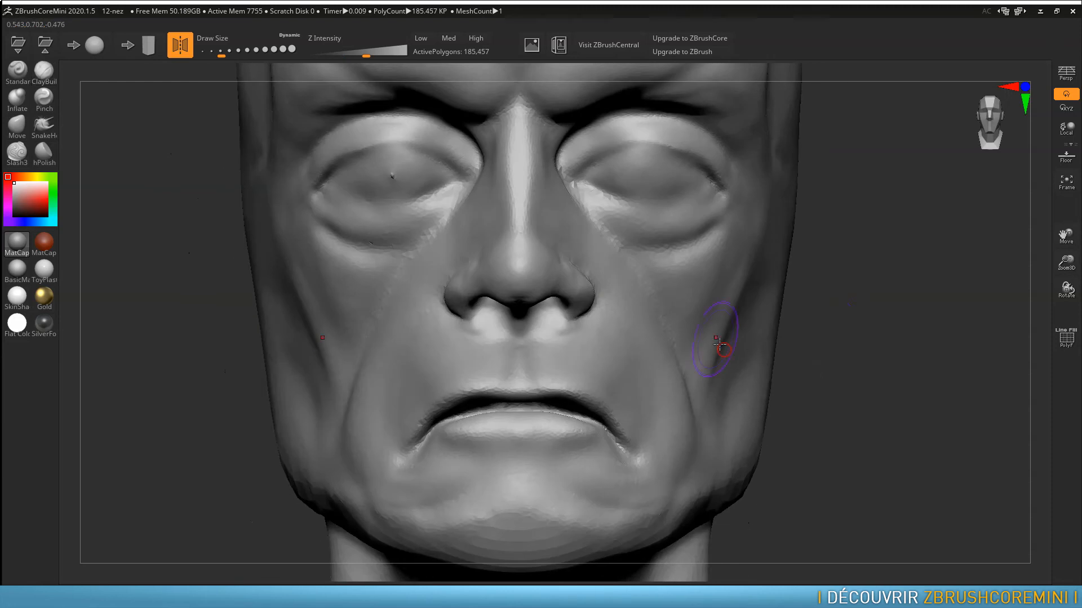
pyautogui.keyDown('alt'); pyautogui.moveTo(588, 449); pyautogui.dragTo(623, 406, button='right'); pyautogui.keyUp('alt')
pyautogui.moveTo(574, 313); pyautogui.dragTo(146, 155, button='right')
pyautogui.click(17, 151)
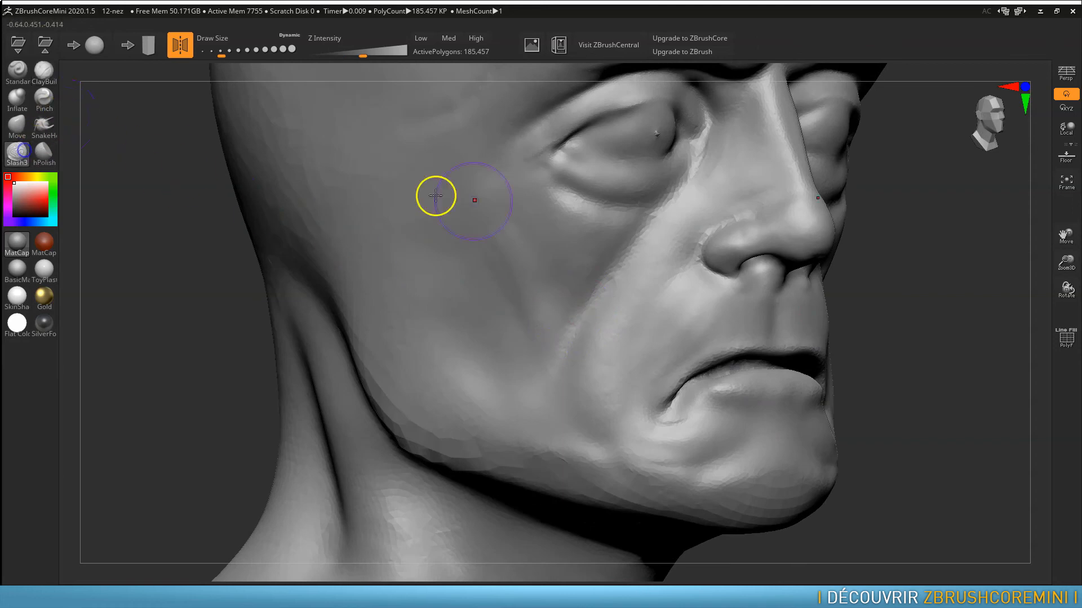
pyautogui.moveTo(737, 226)
pyautogui.mouseDown()
pyautogui.moveTo(712, 228)
pyautogui.moveTo(712, 239)
pyautogui.mouseUp()
pyautogui.moveTo(761, 287)
pyautogui.mouseDown(button='right')
pyautogui.moveTo(811, 313)
pyautogui.moveTo(725, 277)
pyautogui.mouseUp(button='right')
pyautogui.press('s')
pyautogui.moveTo(714, 282); pyautogui.dragTo(707, 287)
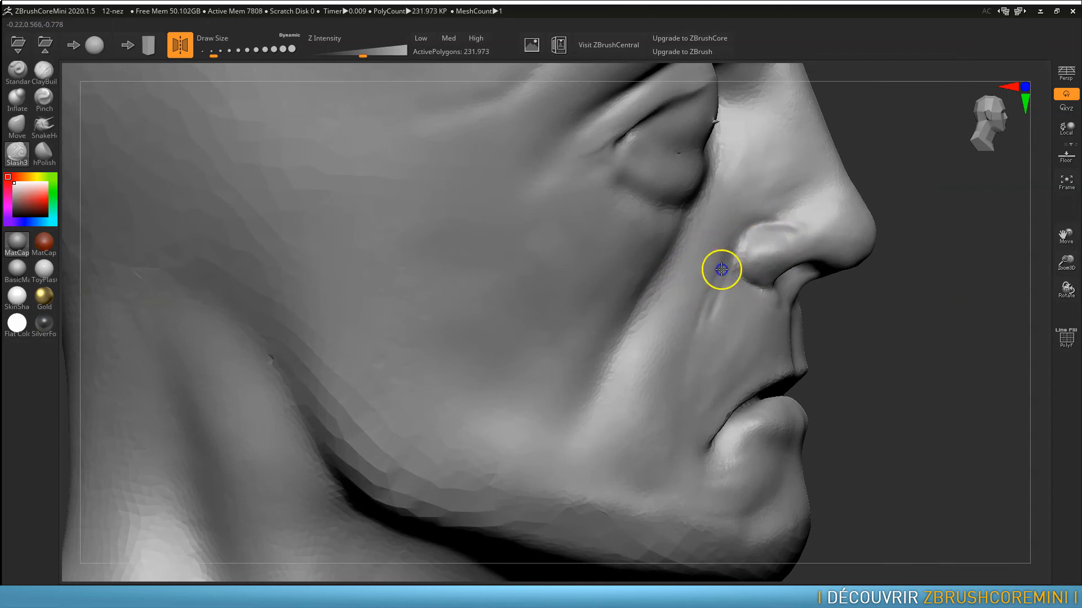
pyautogui.moveTo(717, 330); pyautogui.dragTo(672, 379)
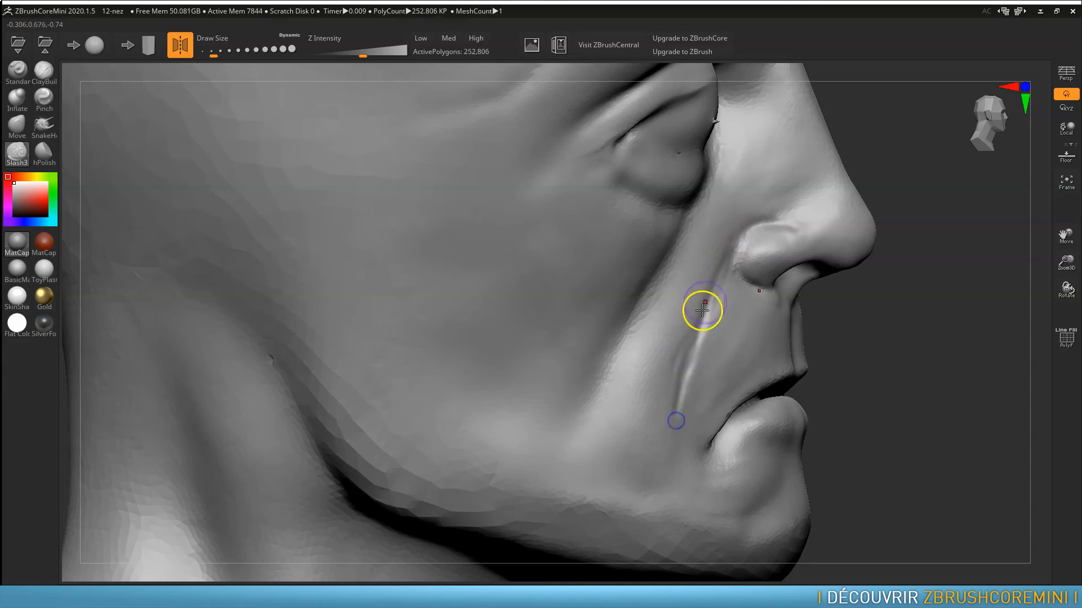
pyautogui.moveTo(687, 402); pyautogui.dragTo(668, 457)
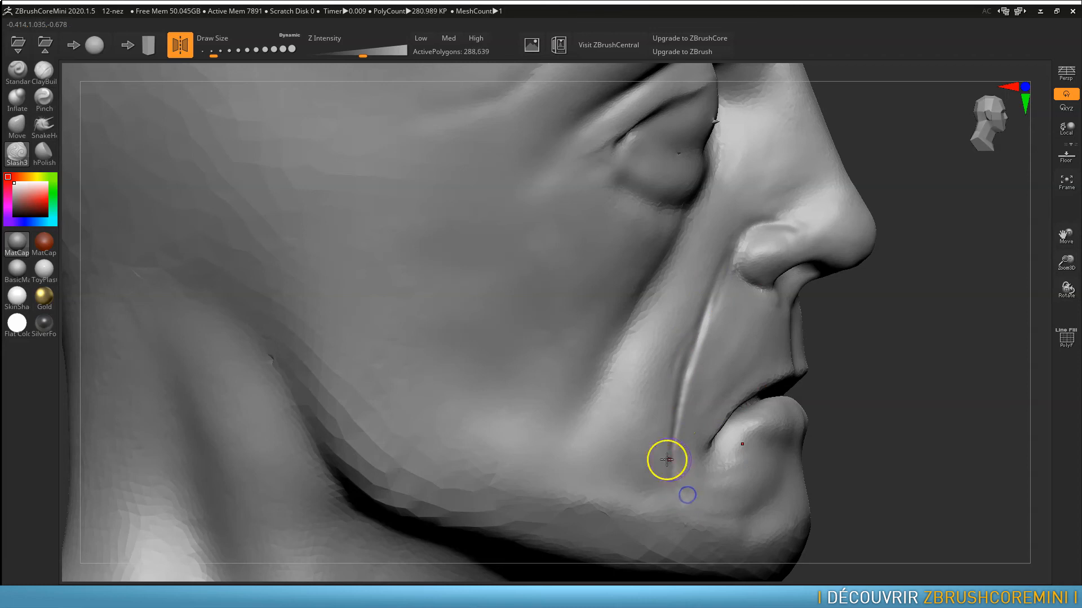
# Step: Soften the nasolabial crease and the area between nose and upper lip with larger, lower-intensity smoothing
pyautogui.moveTo(772, 239)
pyautogui.mouseDown(button='right')
pyautogui.moveTo(596, 367)
pyautogui.moveTo(584, 363)
pyautogui.mouseUp(button='right')
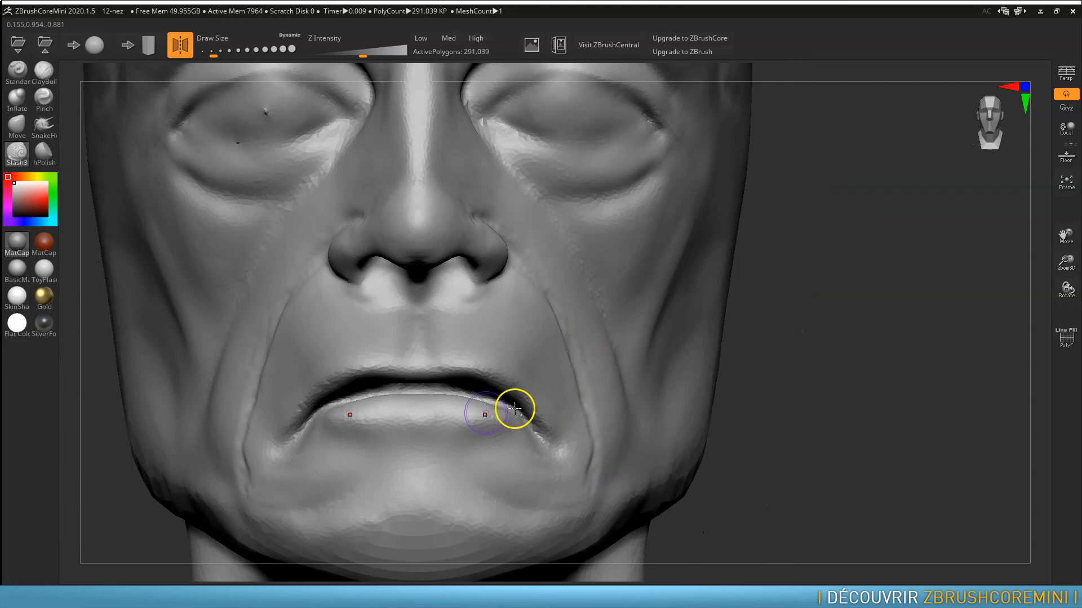
pyautogui.moveTo(256, 473)
pyautogui.keyDown('shift'); pyautogui.mouseDown()
pyautogui.moveTo(249, 479)
pyautogui.moveTo(272, 479)
pyautogui.mouseUp(); pyautogui.keyUp('shift')
pyautogui.press('s')
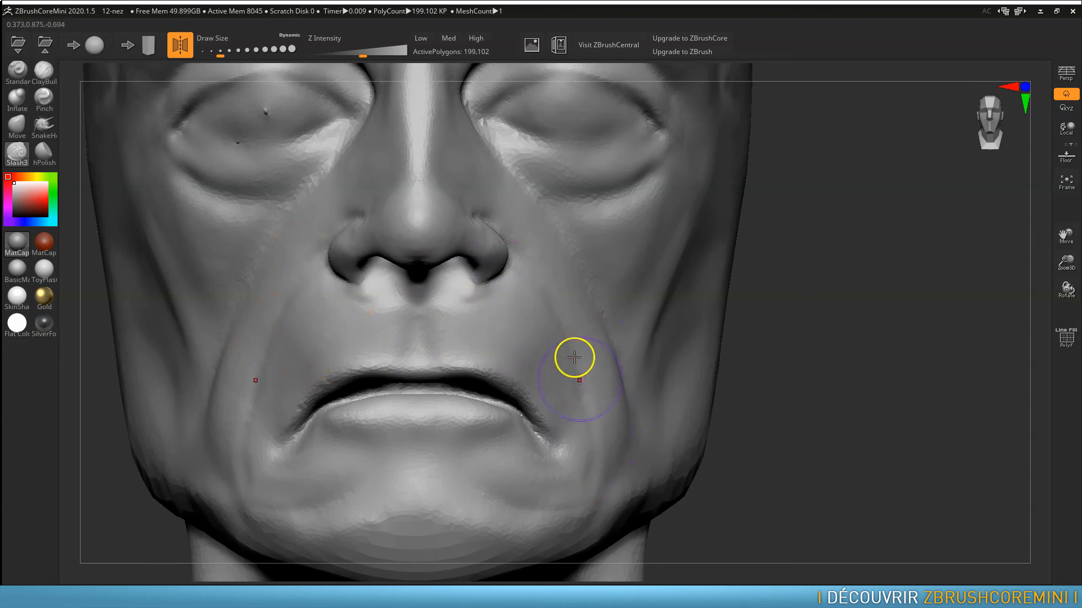
pyautogui.moveTo(554, 375); pyautogui.dragTo(669, 342, button='right')
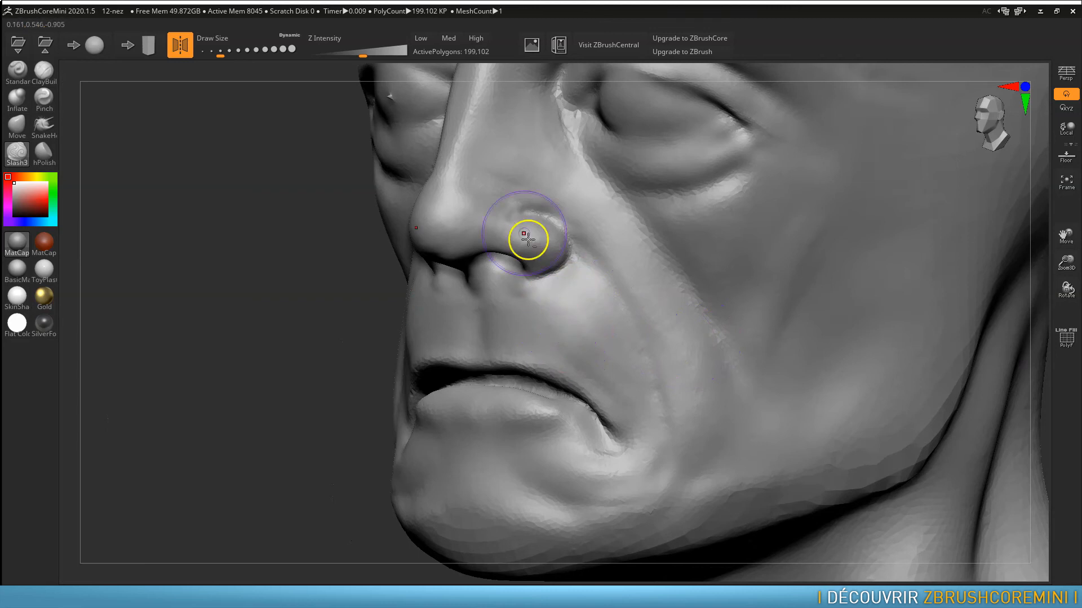
pyautogui.moveTo(358, 56); pyautogui.dragTo(354, 55)
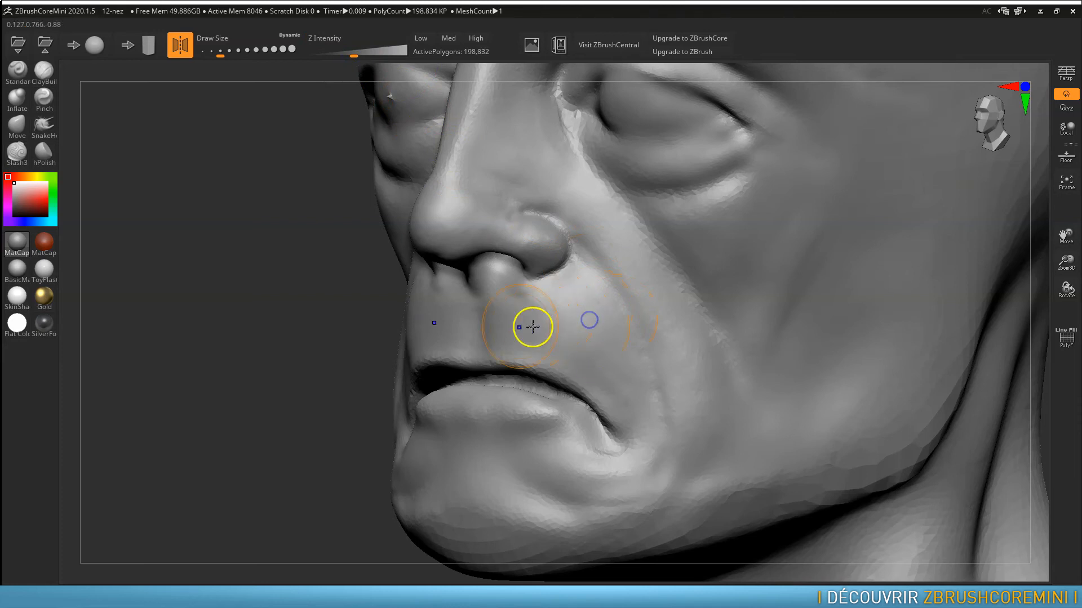
pyautogui.moveTo(547, 338)
pyautogui.mouseDown(button='right')
pyautogui.moveTo(531, 299)
pyautogui.moveTo(505, 324)
pyautogui.moveTo(541, 336)
pyautogui.mouseUp(button='right')
pyautogui.moveTo(472, 323); pyautogui.dragTo(461, 265)
# Step: Build up the area between the nose and upper lip out to the mouth corner with ClayBuildup strokes
pyautogui.click(46, 76)
pyautogui.moveTo(502, 273)
pyautogui.mouseDown(button='right')
pyautogui.moveTo(502, 297)
pyautogui.moveTo(522, 321)
pyautogui.moveTo(605, 249)
pyautogui.moveTo(570, 265)
pyautogui.moveTo(646, 239)
pyautogui.moveTo(647, 262)
pyautogui.mouseUp(button='right')
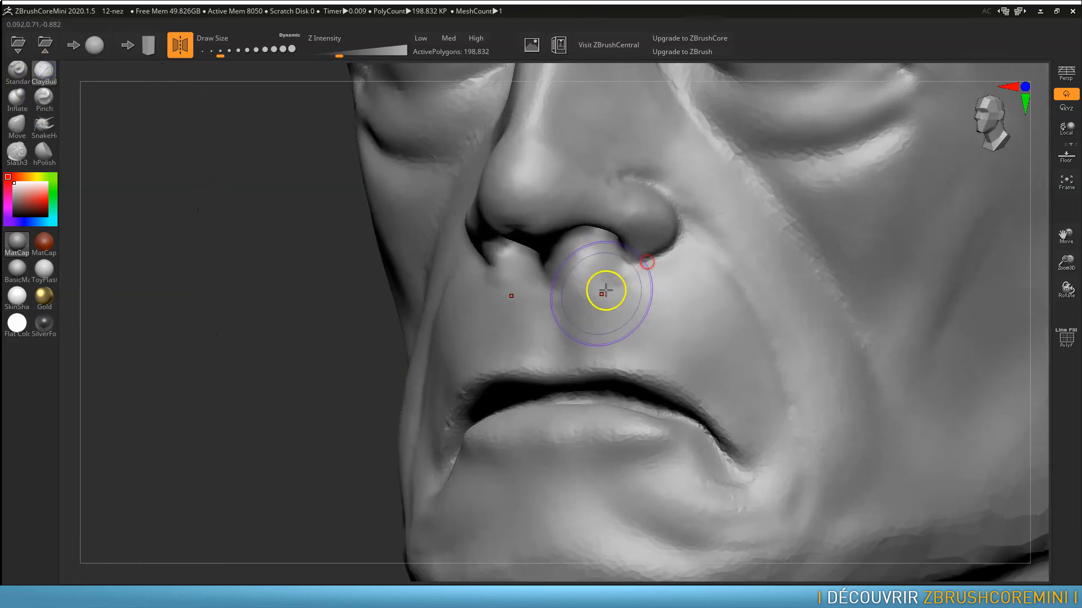
pyautogui.press('s')
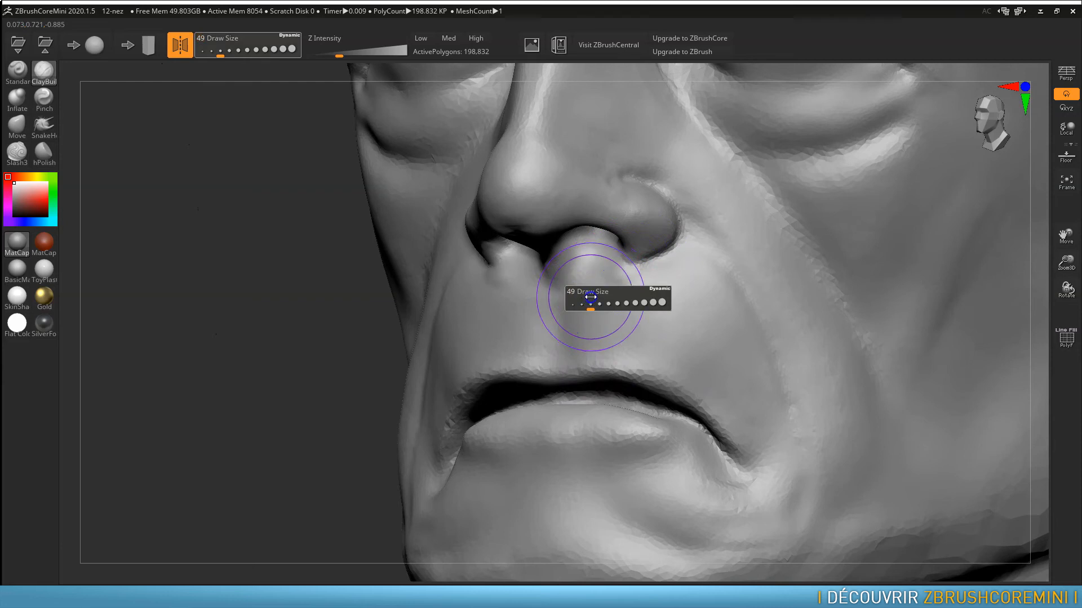
pyautogui.moveTo(586, 303); pyautogui.dragTo(585, 347)
pyautogui.moveTo(592, 264)
pyautogui.mouseDown()
pyautogui.moveTo(586, 354)
pyautogui.moveTo(603, 343)
pyautogui.moveTo(605, 356)
pyautogui.mouseUp()
pyautogui.moveTo(617, 274); pyautogui.dragTo(622, 357)
pyautogui.moveTo(629, 285)
pyautogui.mouseDown()
pyautogui.moveTo(642, 356)
pyautogui.moveTo(659, 365)
pyautogui.mouseUp()
pyautogui.moveTo(651, 290); pyautogui.dragTo(680, 369)
pyautogui.moveTo(666, 292)
pyautogui.mouseDown()
pyautogui.moveTo(708, 383)
pyautogui.moveTo(732, 406)
pyautogui.mouseUp()
pyautogui.moveTo(704, 302); pyautogui.dragTo(772, 432)
pyautogui.moveTo(731, 322); pyautogui.dragTo(775, 447)
pyautogui.moveTo(740, 367); pyautogui.dragTo(746, 416)
# Step: Layer a second pass of clay from beneath the nose across the upper lip area and around the mouth corner
pyautogui.moveTo(599, 285); pyautogui.dragTo(590, 341)
pyautogui.moveTo(566, 294)
pyautogui.mouseDown()
pyautogui.moveTo(569, 350)
pyautogui.moveTo(610, 358)
pyautogui.mouseUp()
pyautogui.moveTo(600, 292); pyautogui.dragTo(628, 365)
pyautogui.moveTo(620, 297)
pyautogui.mouseDown()
pyautogui.moveTo(669, 364)
pyautogui.moveTo(702, 377)
pyautogui.mouseUp()
pyautogui.moveTo(652, 297); pyautogui.dragTo(728, 405)
pyautogui.moveTo(693, 303); pyautogui.dragTo(765, 414)
pyautogui.moveTo(725, 325)
pyautogui.mouseDown()
pyautogui.moveTo(781, 440)
pyautogui.moveTo(783, 465)
pyautogui.moveTo(755, 492)
pyautogui.moveTo(737, 425)
pyautogui.moveTo(744, 434)
pyautogui.moveTo(751, 471)
pyautogui.moveTo(725, 415)
pyautogui.moveTo(752, 474)
pyautogui.moveTo(762, 398)
pyautogui.mouseUp()
pyautogui.moveTo(777, 449)
pyautogui.mouseDown()
pyautogui.moveTo(732, 411)
pyautogui.moveTo(719, 365)
pyautogui.moveTo(717, 394)
pyautogui.moveTo(747, 441)
pyautogui.mouseUp()
pyautogui.moveTo(730, 398); pyautogui.dragTo(690, 376)
pyautogui.moveTo(690, 376)
pyautogui.mouseDown()
pyautogui.moveTo(729, 424)
pyautogui.moveTo(700, 379)
pyautogui.moveTo(743, 362)
pyautogui.moveTo(756, 370)
pyautogui.moveTo(742, 321)
pyautogui.moveTo(789, 416)
pyautogui.mouseUp()
pyautogui.moveTo(741, 303)
pyautogui.mouseDown()
pyautogui.moveTo(799, 456)
pyautogui.moveTo(800, 503)
pyautogui.moveTo(787, 495)
pyautogui.moveTo(743, 509)
pyautogui.moveTo(804, 488)
pyautogui.moveTo(638, 296)
pyautogui.moveTo(713, 331)
pyautogui.mouseUp()
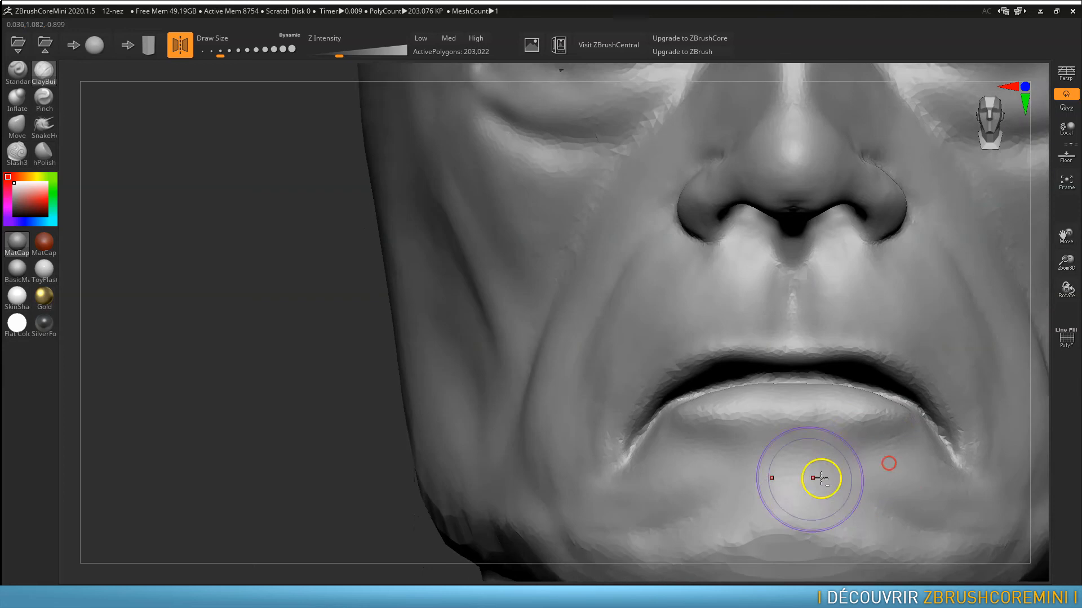
# Step: Build up the mouth corners and the area beneath the lower lip with clay, then smooth the strokes
pyautogui.moveTo(882, 459); pyautogui.dragTo(812, 394, button='right')
pyautogui.moveTo(697, 414); pyautogui.dragTo(627, 388)
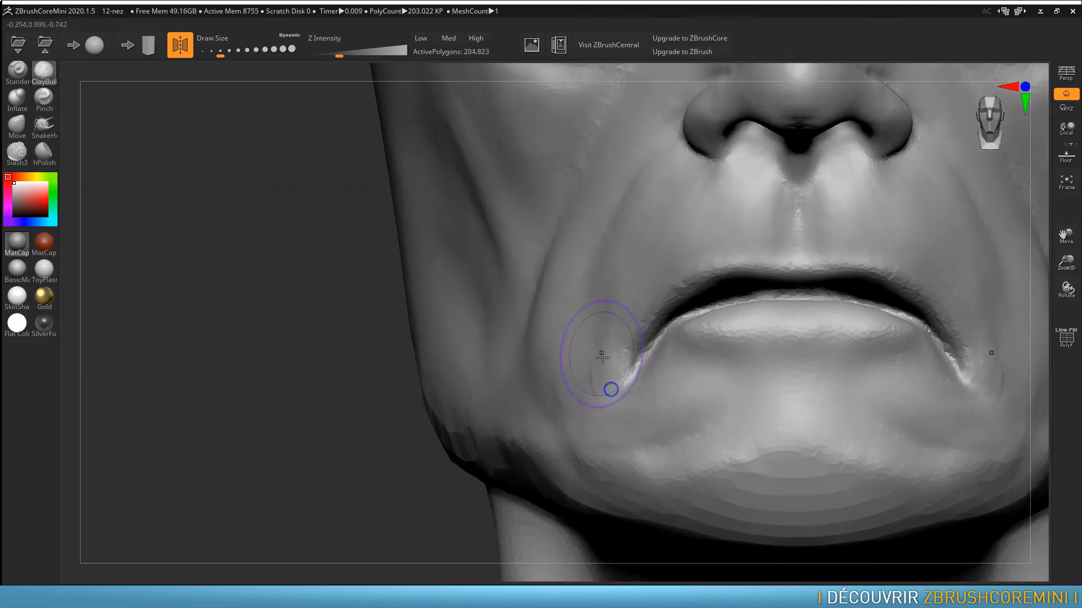
pyautogui.moveTo(598, 346)
pyautogui.mouseDown()
pyautogui.moveTo(639, 394)
pyautogui.moveTo(633, 400)
pyautogui.mouseUp()
pyautogui.moveTo(620, 331)
pyautogui.mouseDown()
pyautogui.moveTo(596, 381)
pyautogui.moveTo(609, 428)
pyautogui.moveTo(630, 439)
pyautogui.moveTo(696, 426)
pyautogui.moveTo(677, 424)
pyautogui.moveTo(682, 412)
pyautogui.mouseUp()
pyautogui.moveTo(734, 365)
pyautogui.mouseDown()
pyautogui.moveTo(741, 380)
pyautogui.moveTo(706, 398)
pyautogui.moveTo(708, 357)
pyautogui.moveTo(688, 346)
pyautogui.moveTo(660, 384)
pyautogui.moveTo(682, 394)
pyautogui.moveTo(613, 382)
pyautogui.mouseUp()
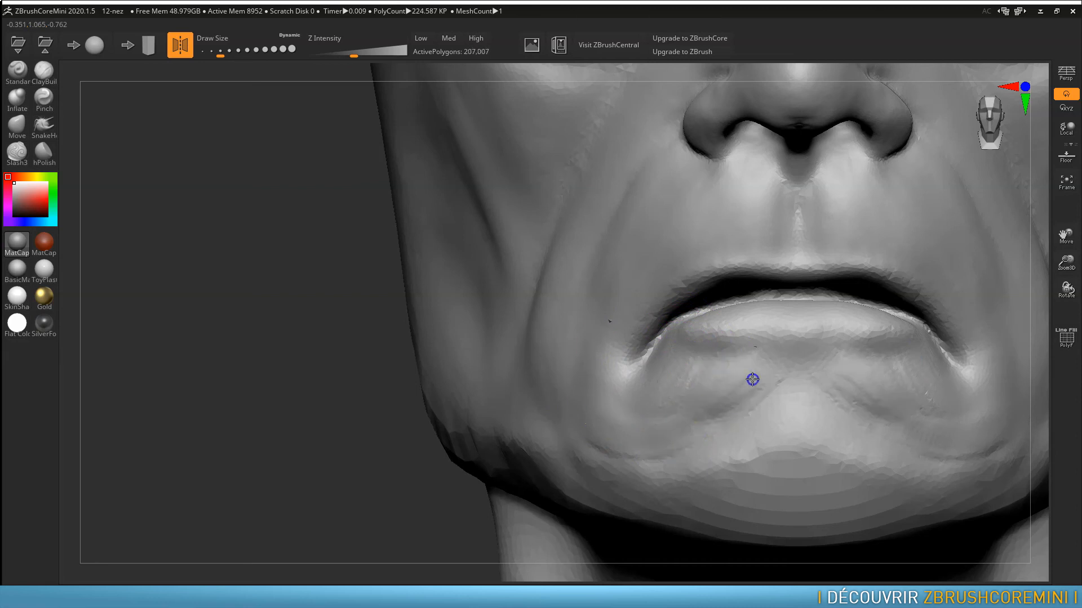
pyautogui.keyDown('shift'); pyautogui.moveTo(723, 356); pyautogui.dragTo(730, 378); pyautogui.keyUp('shift')
pyautogui.moveTo(832, 440)
pyautogui.keyDown('alt'); pyautogui.mouseDown(button='right')
pyautogui.moveTo(833, 483)
pyautogui.moveTo(867, 391)
pyautogui.moveTo(807, 414)
pyautogui.moveTo(799, 466)
pyautogui.moveTo(862, 305)
pyautogui.moveTo(785, 399)
pyautogui.mouseUp(button='right'); pyautogui.keyUp('alt')
# Step: Soften the cheek hollow below the cheekbone, then frame the whole bust from the front
pyautogui.moveTo(761, 331); pyautogui.dragTo(676, 330, button='right')
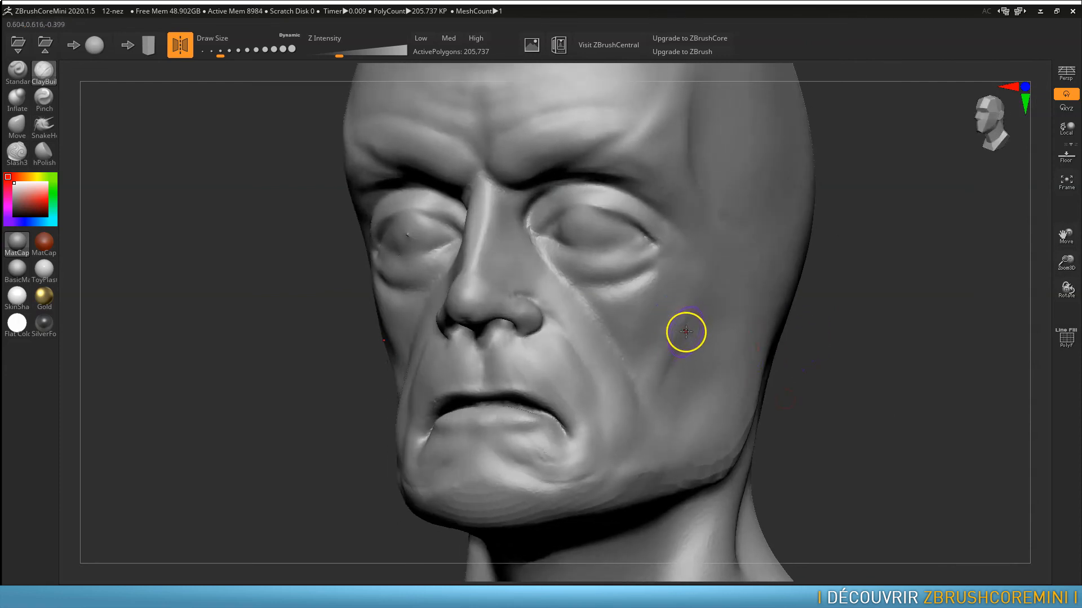
pyautogui.moveTo(684, 334); pyautogui.dragTo(695, 332)
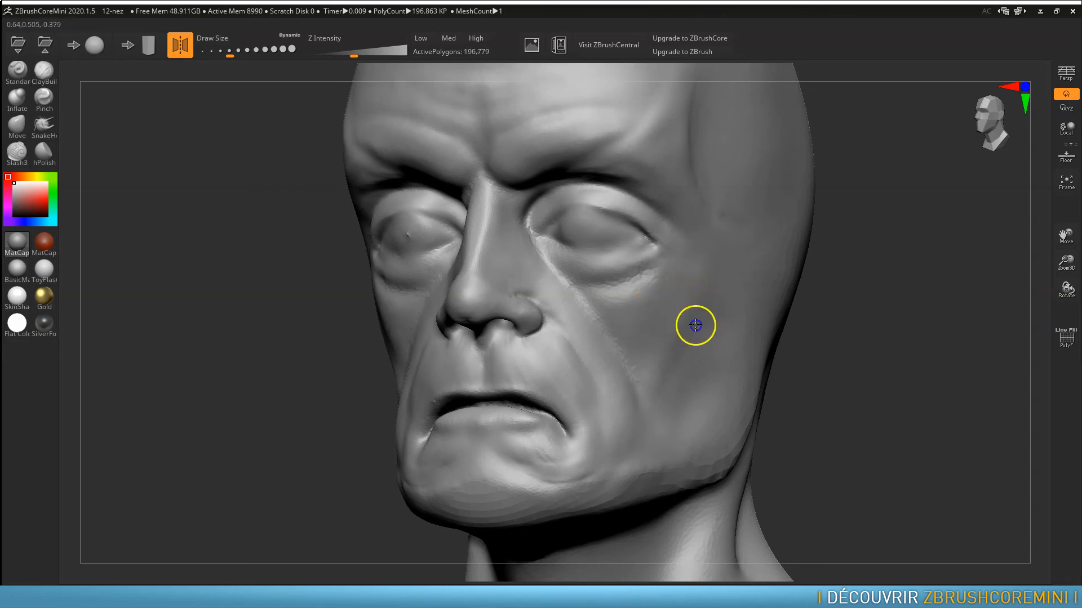
pyautogui.keyDown('shift'); pyautogui.moveTo(744, 381); pyautogui.dragTo(752, 391, button='right'); pyautogui.keyUp('shift')
pyautogui.press('f')
pyautogui.moveTo(748, 307); pyautogui.dragTo(676, 287)
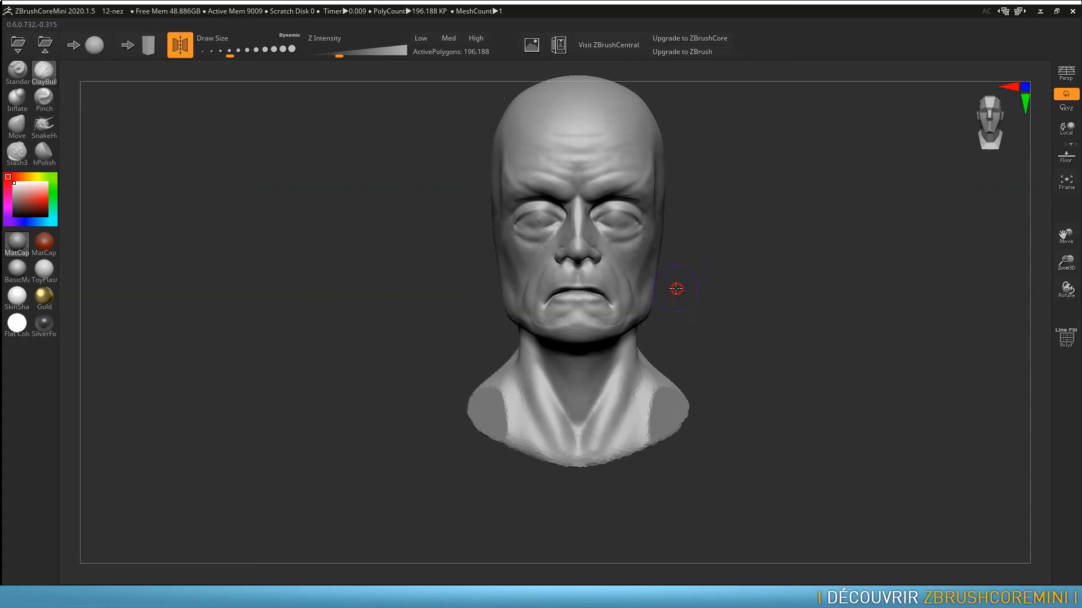
# Step: Reinforce the fold from the nose down the cheek with a resized ClayBuildup brush, then smooth it up to the nose
pyautogui.keyDown('alt'); pyautogui.moveTo(627, 288); pyautogui.dragTo(692, 345, button='right'); pyautogui.keyUp('alt')
pyautogui.moveTo(724, 400)
pyautogui.keyDown('alt'); pyautogui.mouseDown(button='right')
pyautogui.moveTo(669, 372)
pyautogui.moveTo(670, 391)
pyautogui.mouseUp(button='right'); pyautogui.keyUp('alt')
pyautogui.press('s')
pyautogui.moveTo(638, 419)
pyautogui.mouseDown()
pyautogui.moveTo(607, 464)
pyautogui.moveTo(678, 391)
pyautogui.moveTo(697, 387)
pyautogui.moveTo(651, 402)
pyautogui.moveTo(691, 360)
pyautogui.moveTo(726, 289)
pyautogui.moveTo(717, 319)
pyautogui.moveTo(747, 312)
pyautogui.moveTo(724, 293)
pyautogui.moveTo(737, 227)
pyautogui.moveTo(724, 290)
pyautogui.moveTo(746, 259)
pyautogui.moveTo(611, 485)
pyautogui.moveTo(607, 535)
pyautogui.moveTo(636, 539)
pyautogui.moveTo(620, 485)
pyautogui.moveTo(644, 553)
pyautogui.moveTo(610, 531)
pyautogui.mouseUp()
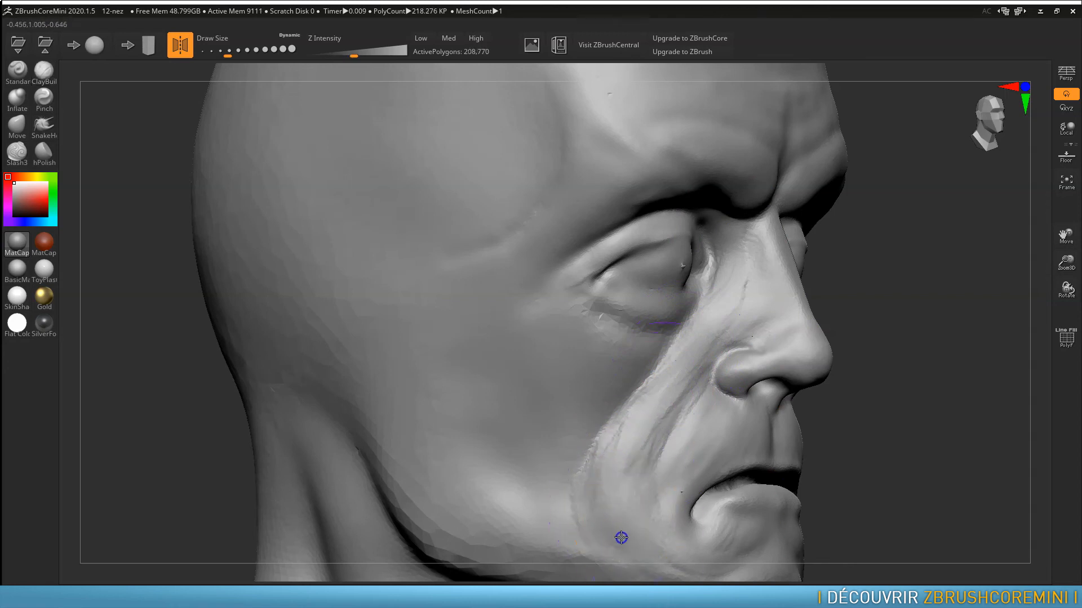
pyautogui.keyDown('shift'); pyautogui.moveTo(641, 408); pyautogui.dragTo(753, 285); pyautogui.keyUp('shift')
pyautogui.moveTo(643, 369)
pyautogui.mouseDown(button='right')
pyautogui.moveTo(744, 366)
pyautogui.moveTo(722, 365)
pyautogui.mouseUp(button='right')
pyautogui.keyDown('shift'); pyautogui.moveTo(749, 389); pyautogui.dragTo(753, 347); pyautogui.keyUp('shift')
# Step: Flatten the outer eye corner and the eye surface with the hPolish brush at a reduced draw size
pyautogui.moveTo(744, 345)
pyautogui.keyDown('alt'); pyautogui.mouseDown(button='right')
pyautogui.moveTo(695, 343)
pyautogui.moveTo(667, 369)
pyautogui.moveTo(584, 347)
pyautogui.moveTo(591, 357)
pyautogui.mouseUp(button='right'); pyautogui.keyUp('alt')
pyautogui.click(44, 151)
pyautogui.press('s')
pyautogui.moveTo(378, 364); pyautogui.dragTo(372, 365)
pyautogui.moveTo(360, 346)
pyautogui.mouseDown()
pyautogui.moveTo(372, 365)
pyautogui.moveTo(360, 381)
pyautogui.moveTo(379, 360)
pyautogui.mouseUp()
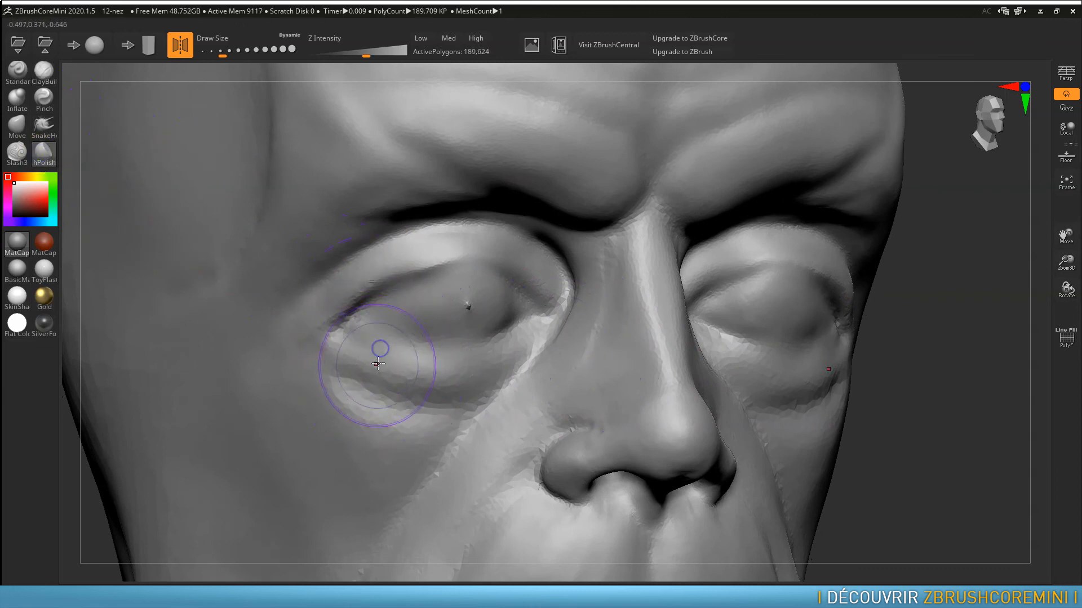
pyautogui.press('s')
pyautogui.moveTo(271, 282); pyautogui.dragTo(260, 277)
pyautogui.moveTo(358, 316)
pyautogui.mouseDown()
pyautogui.moveTo(376, 371)
pyautogui.moveTo(407, 371)
pyautogui.mouseUp()
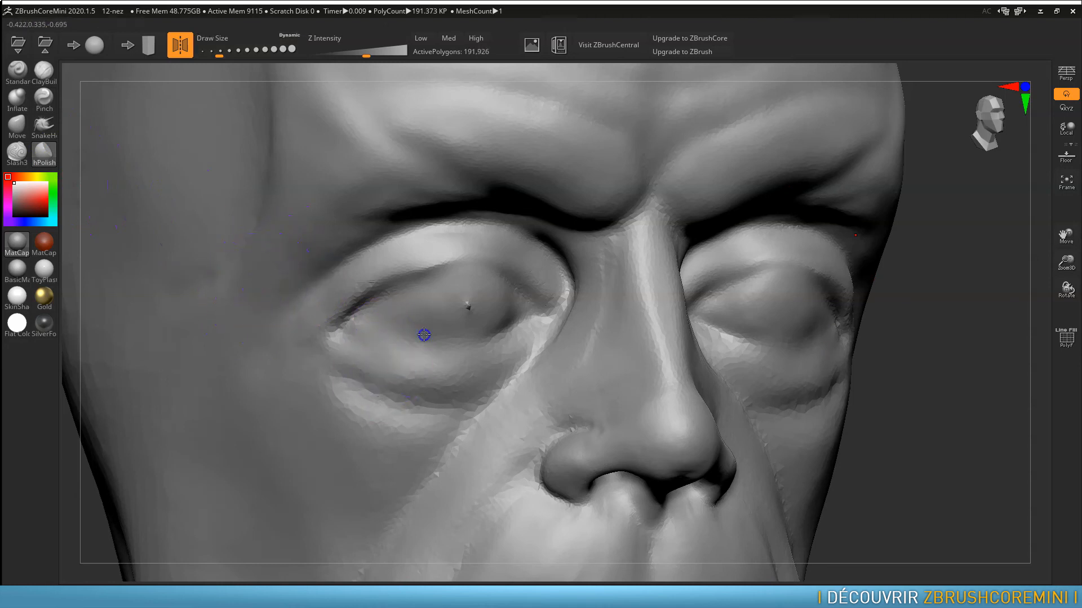
pyautogui.moveTo(459, 292); pyautogui.dragTo(430, 305)
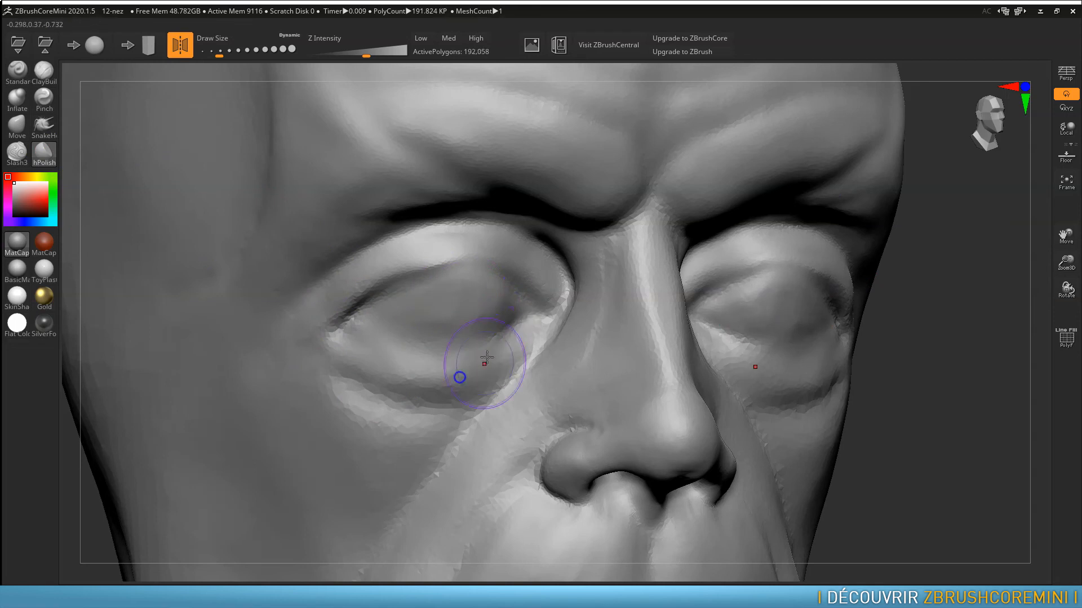
# Step: Flatten the under-eye bag and lower eyelid area with hPolish, then smooth the bag's lower edge into the cheek
pyautogui.moveTo(440, 374); pyautogui.dragTo(354, 427)
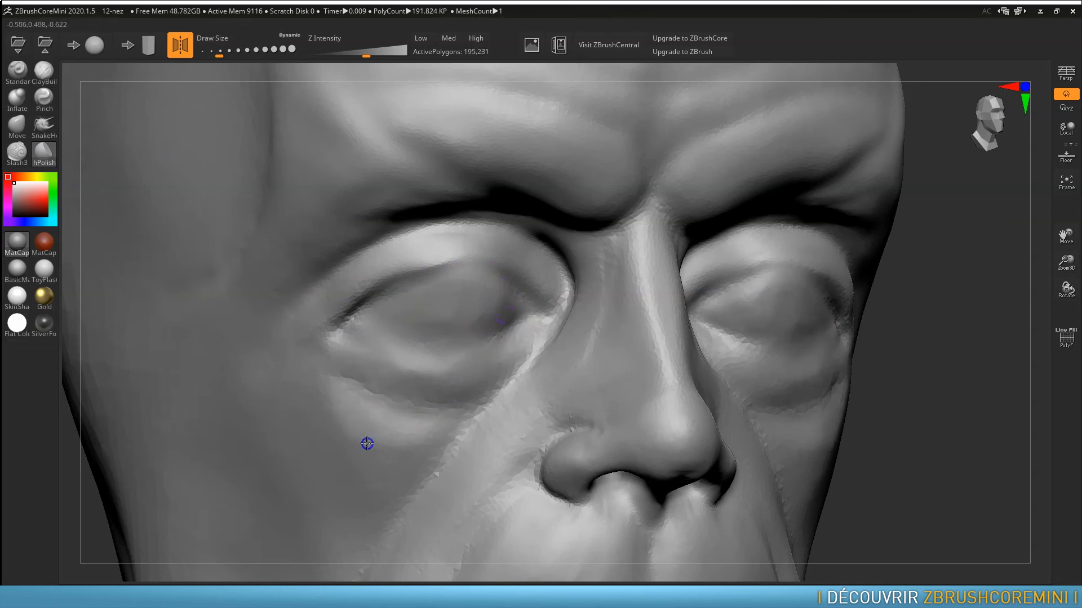
pyautogui.moveTo(374, 371)
pyautogui.mouseDown()
pyautogui.moveTo(418, 379)
pyautogui.moveTo(468, 360)
pyautogui.moveTo(430, 381)
pyautogui.mouseUp()
pyautogui.moveTo(447, 336); pyautogui.dragTo(383, 352)
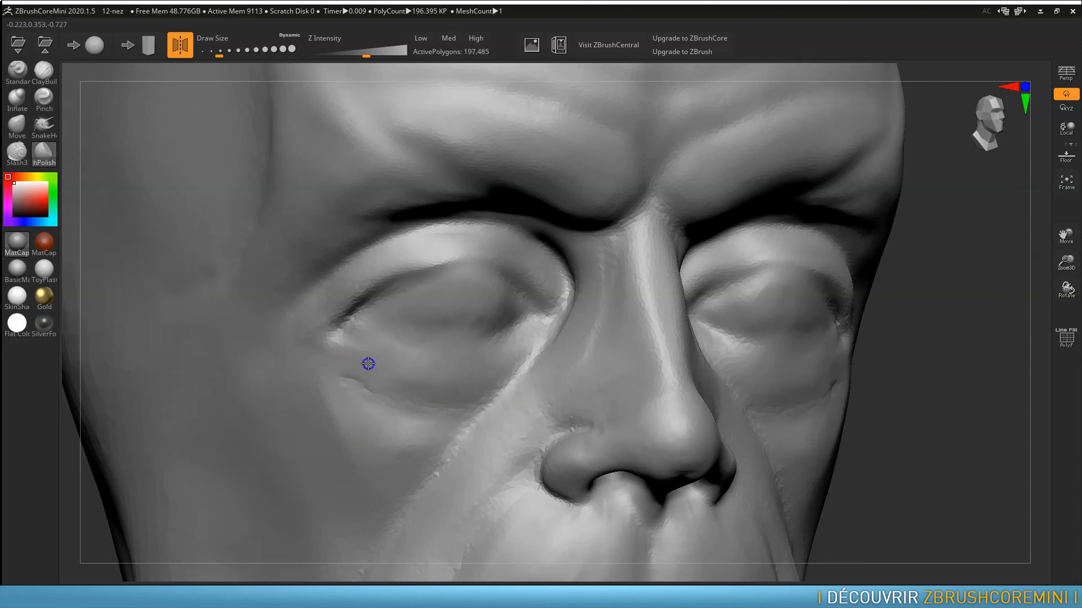
pyautogui.moveTo(415, 310); pyautogui.dragTo(488, 294)
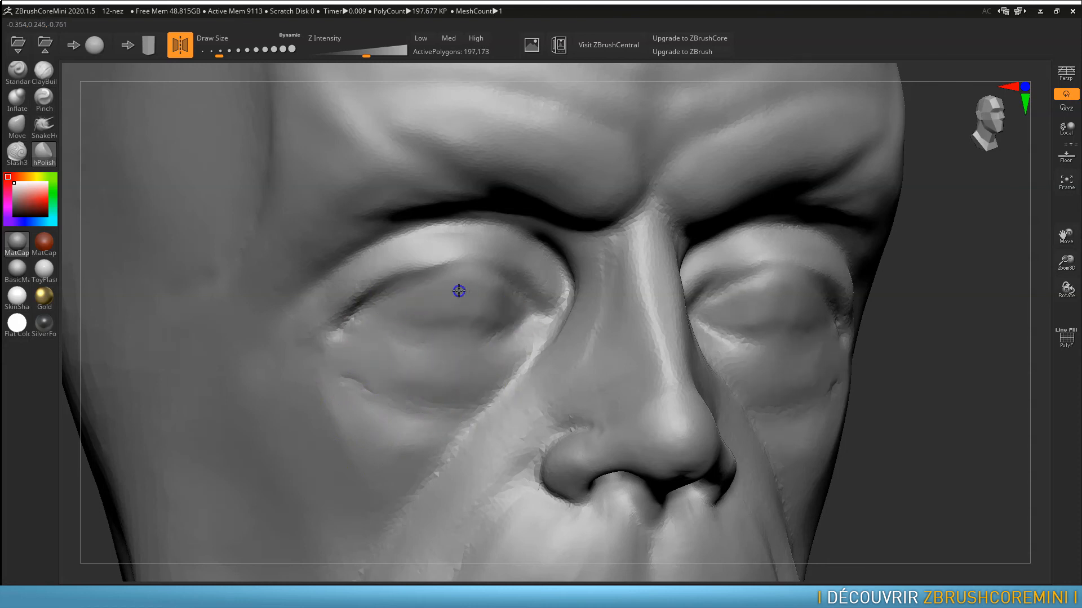
pyautogui.moveTo(343, 393); pyautogui.dragTo(355, 369)
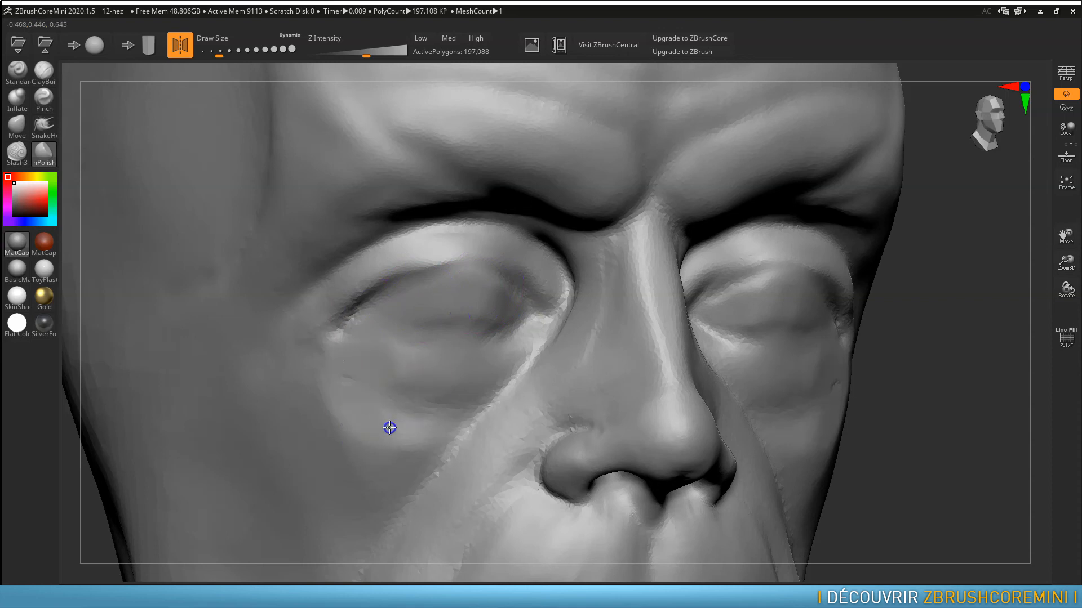
pyautogui.moveTo(416, 445); pyautogui.dragTo(439, 439)
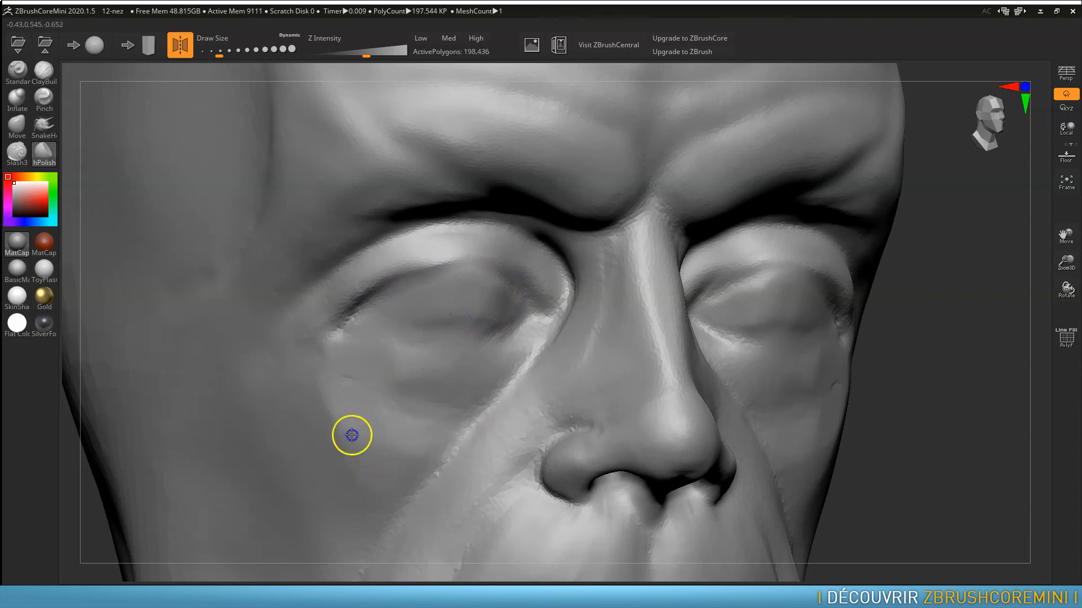
pyautogui.keyDown('shift'); pyautogui.moveTo(327, 404); pyautogui.dragTo(365, 446); pyautogui.keyUp('shift')
# Step: Polish the outer eye area from the side, then even out the eye surface and the skin beneath it
pyautogui.moveTo(496, 399); pyautogui.dragTo(566, 383, button='right')
pyautogui.moveTo(795, 375)
pyautogui.mouseDown()
pyautogui.moveTo(801, 410)
pyautogui.moveTo(782, 404)
pyautogui.mouseUp()
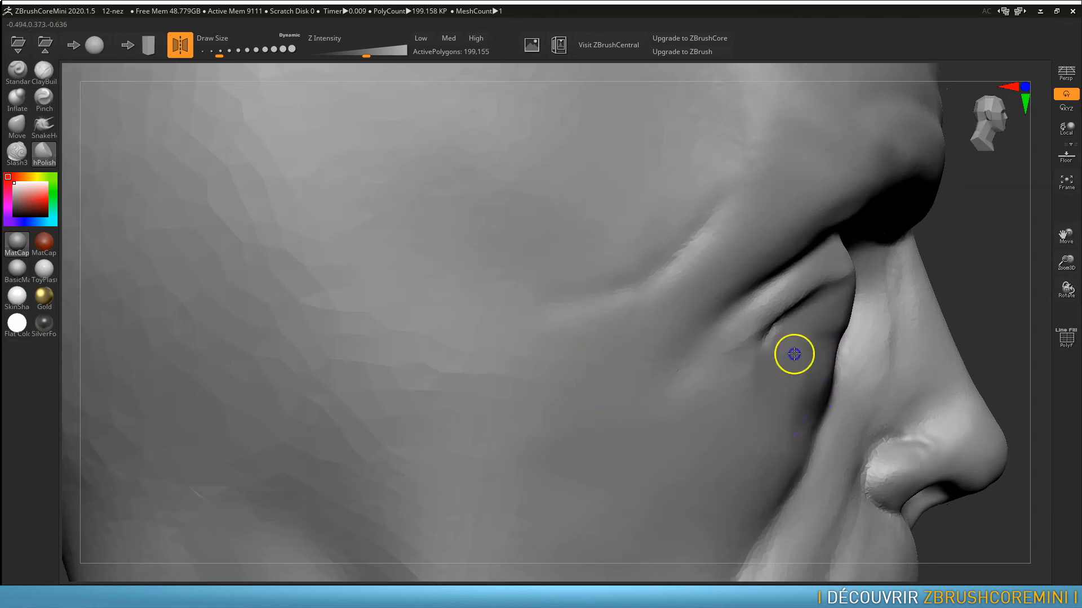
pyautogui.moveTo(849, 330)
pyautogui.mouseDown(button='right')
pyautogui.moveTo(749, 367)
pyautogui.moveTo(471, 331)
pyautogui.mouseUp(button='right')
pyautogui.moveTo(471, 331); pyautogui.dragTo(489, 336)
pyautogui.moveTo(471, 392); pyautogui.dragTo(451, 396)
pyautogui.moveTo(517, 295)
pyautogui.mouseDown()
pyautogui.moveTo(532, 292)
pyautogui.moveTo(421, 306)
pyautogui.mouseUp()
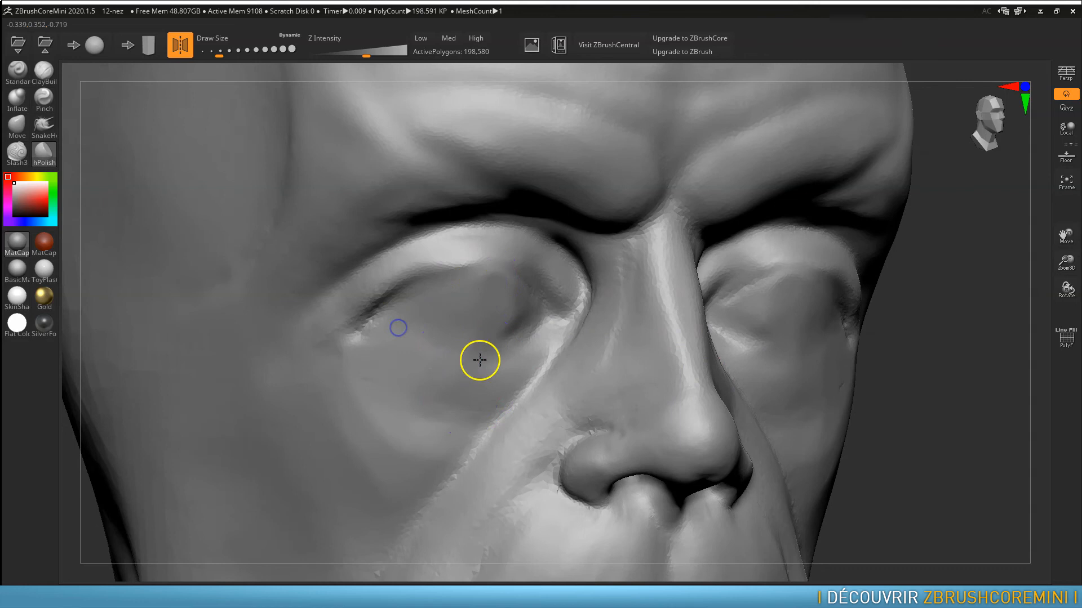
pyautogui.moveTo(480, 359)
pyautogui.mouseDown()
pyautogui.moveTo(437, 425)
pyautogui.moveTo(479, 398)
pyautogui.mouseUp()
# Step: Polish the cheek and cheekbone planes below and beside the eye on the opposite side of the face
pyautogui.moveTo(529, 394)
pyautogui.mouseDown(button='right')
pyautogui.moveTo(444, 391)
pyautogui.moveTo(445, 380)
pyautogui.mouseUp(button='right')
pyautogui.moveTo(526, 391)
pyautogui.mouseDown()
pyautogui.moveTo(505, 393)
pyautogui.moveTo(722, 378)
pyautogui.mouseUp()
pyautogui.moveTo(733, 386)
pyautogui.keyDown('alt'); pyautogui.mouseDown(button='right')
pyautogui.moveTo(724, 398)
pyautogui.moveTo(715, 378)
pyautogui.mouseUp(button='right'); pyautogui.keyUp('alt')
pyautogui.moveTo(580, 335); pyautogui.dragTo(627, 389)
pyautogui.moveTo(705, 432); pyautogui.dragTo(707, 446)
pyautogui.moveTo(748, 437)
pyautogui.keyDown('alt'); pyautogui.mouseDown(button='right')
pyautogui.moveTo(744, 456)
pyautogui.moveTo(738, 379)
pyautogui.moveTo(642, 386)
pyautogui.moveTo(623, 404)
pyautogui.mouseUp(button='right'); pyautogui.keyUp('alt')
pyautogui.moveTo(518, 311); pyautogui.dragTo(501, 351)
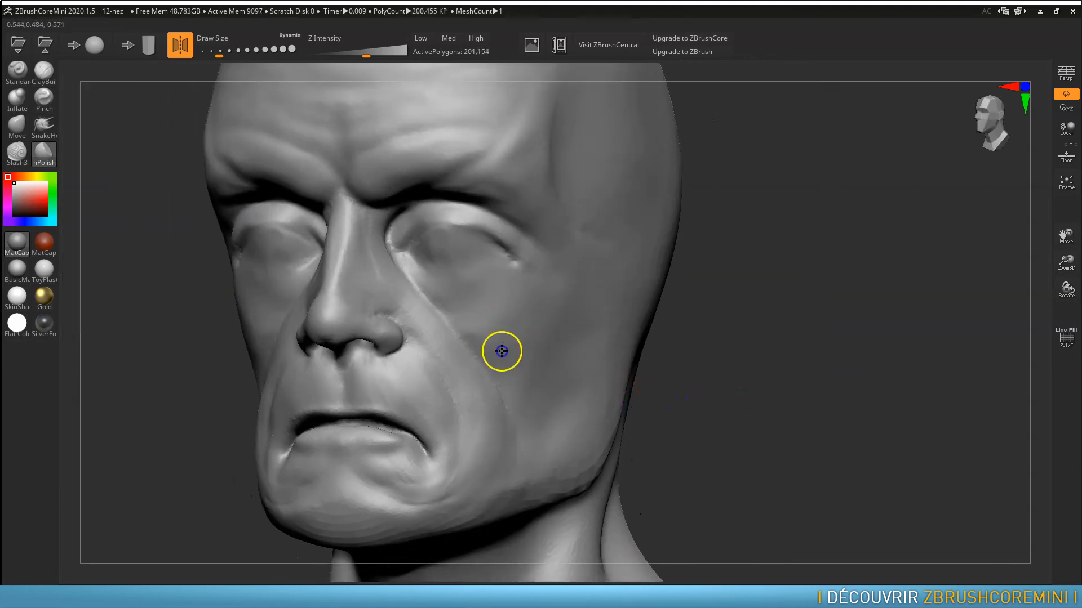
pyautogui.moveTo(548, 322); pyautogui.dragTo(559, 289)
# Step: Carve the inner eye corner and the upper eyelid line with the Slash3 brush at a reduced draw size
pyautogui.moveTo(564, 374); pyautogui.dragTo(618, 370, button='right')
pyautogui.moveTo(361, 391); pyautogui.dragTo(361, 392)
pyautogui.moveTo(361, 392); pyautogui.dragTo(345, 393, button='right')
pyautogui.moveTo(516, 347)
pyautogui.keyDown('ctrl'); pyautogui.mouseDown(button='right')
pyautogui.moveTo(547, 339)
pyautogui.moveTo(609, 395)
pyautogui.mouseUp(button='right'); pyautogui.keyUp('ctrl')
pyautogui.click(14, 155)
pyautogui.press('s')
pyautogui.click(557, 330)
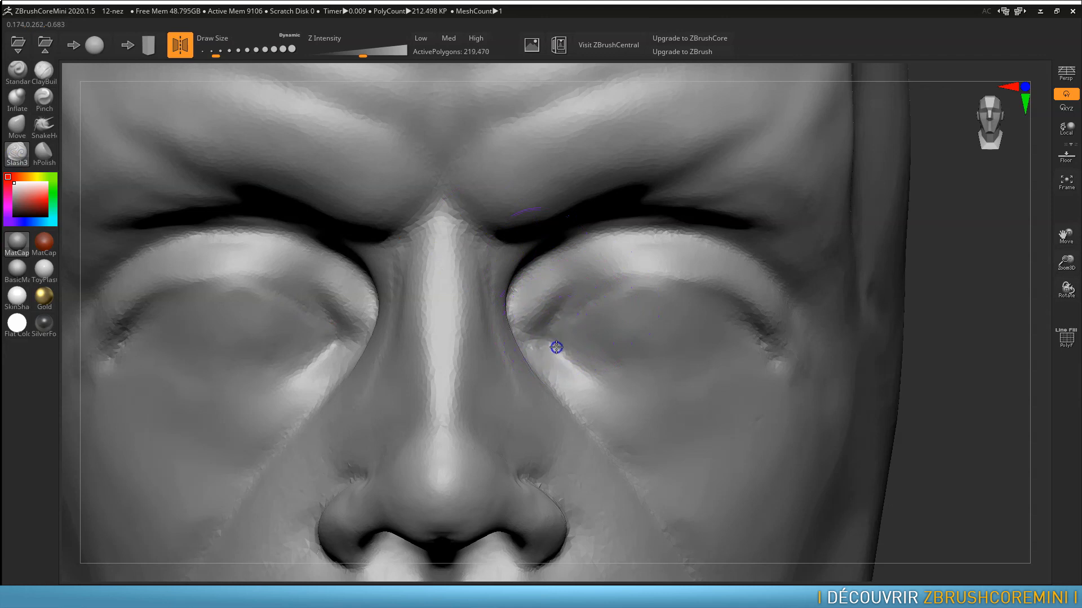
pyautogui.moveTo(551, 322); pyautogui.dragTo(556, 319)
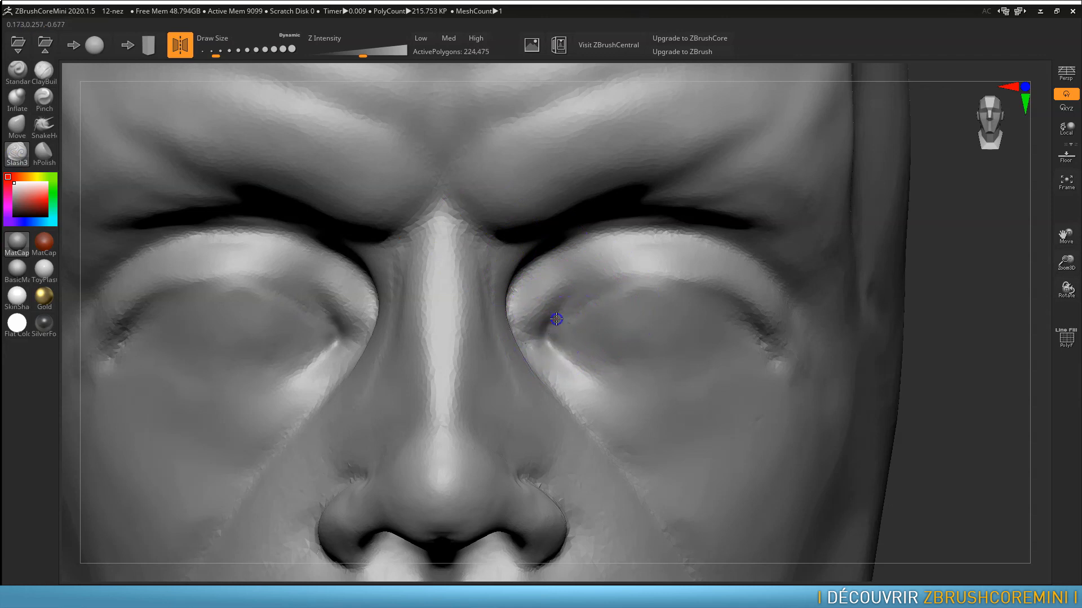
pyautogui.moveTo(612, 294); pyautogui.dragTo(699, 295)
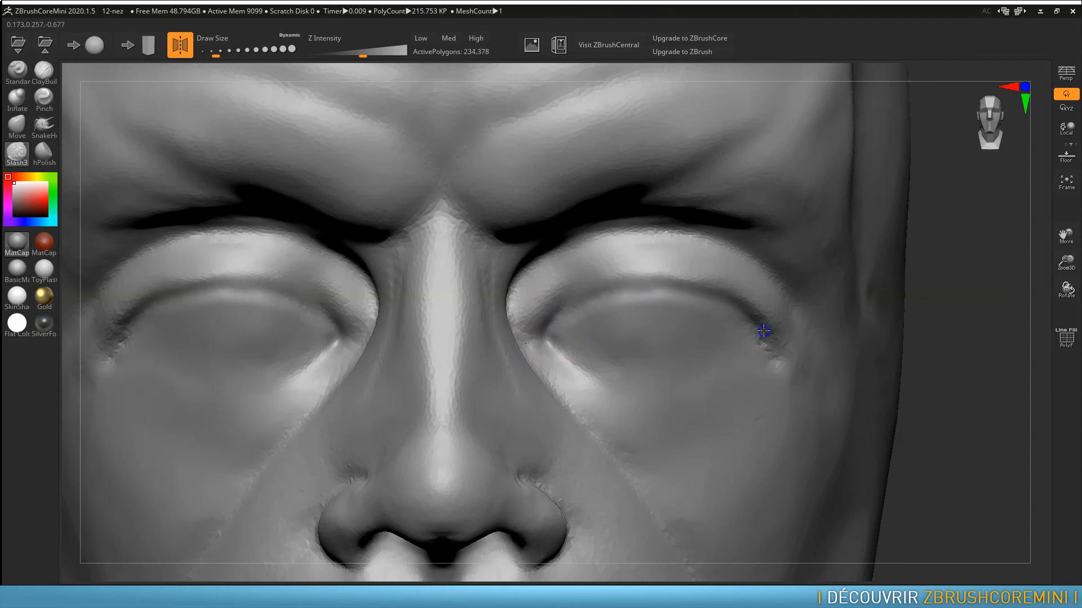
# Step: Deepen the upper eyelid line out to the outer corner and carve the lower eyelid line back to the inner corner
pyautogui.moveTo(777, 355); pyautogui.dragTo(779, 352)
pyautogui.moveTo(727, 312)
pyautogui.mouseDown()
pyautogui.moveTo(635, 292)
pyautogui.moveTo(535, 321)
pyautogui.moveTo(552, 309)
pyautogui.mouseUp()
pyautogui.moveTo(644, 282); pyautogui.dragTo(690, 281)
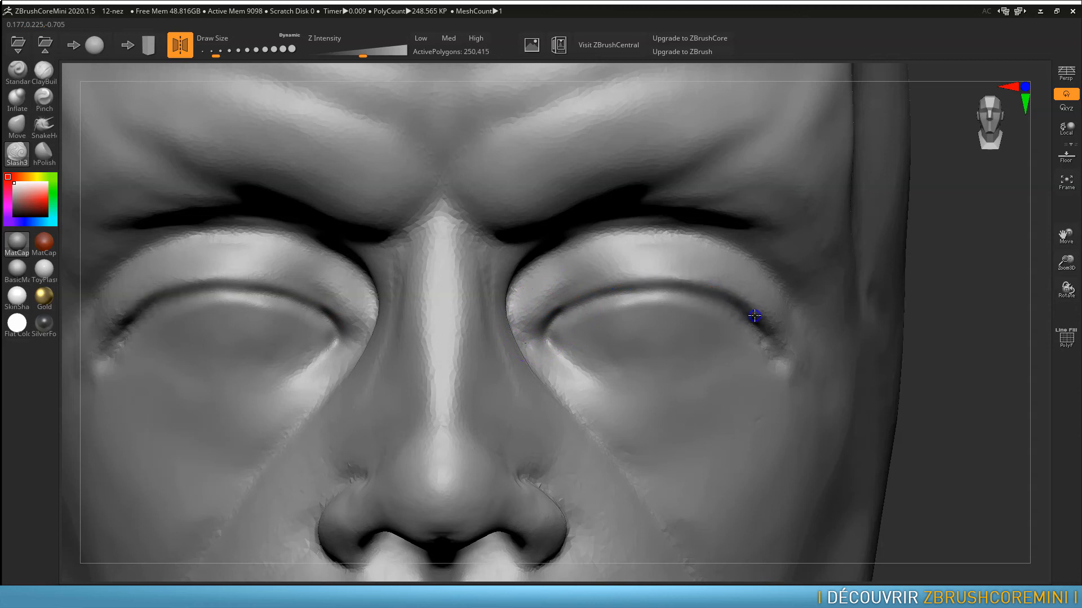
pyautogui.moveTo(720, 340)
pyautogui.mouseDown()
pyautogui.moveTo(575, 341)
pyautogui.moveTo(553, 323)
pyautogui.moveTo(542, 336)
pyautogui.moveTo(563, 352)
pyautogui.moveTo(652, 356)
pyautogui.moveTo(751, 332)
pyautogui.moveTo(598, 357)
pyautogui.moveTo(553, 349)
pyautogui.moveTo(642, 364)
pyautogui.moveTo(743, 342)
pyautogui.moveTo(647, 355)
pyautogui.moveTo(551, 342)
pyautogui.moveTo(737, 326)
pyautogui.moveTo(663, 406)
pyautogui.moveTo(563, 366)
pyautogui.moveTo(561, 317)
pyautogui.moveTo(533, 326)
pyautogui.moveTo(546, 324)
pyautogui.mouseUp()
pyautogui.click(557, 325)
# Step: Adjust the Slash3 draw size and sharpen the upper lid crease, inner eye corner and lower lid rim with fine cuts
pyautogui.press('s')
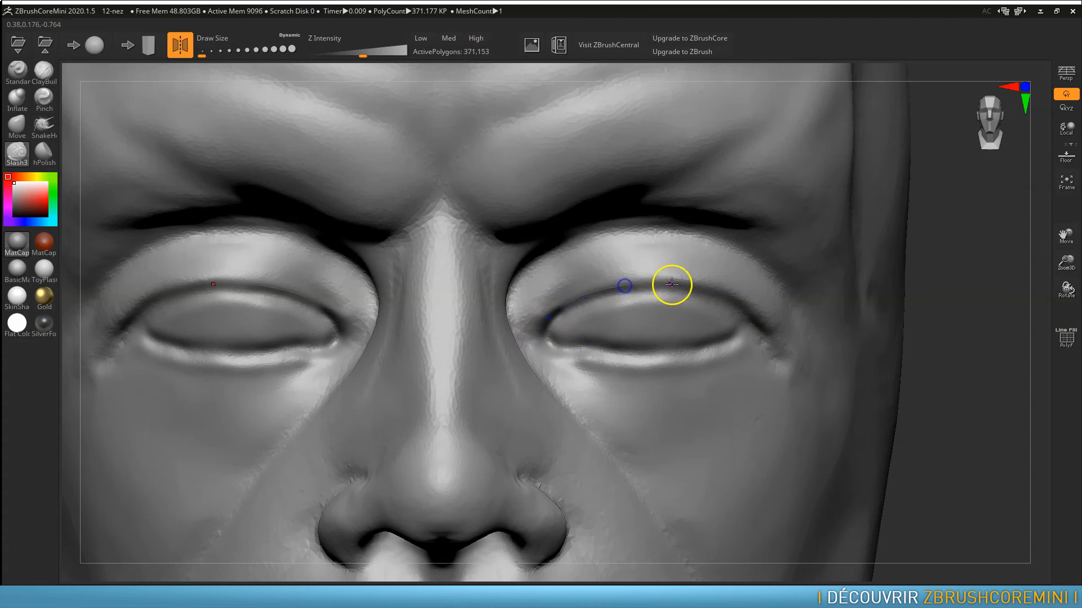
pyautogui.press('s')
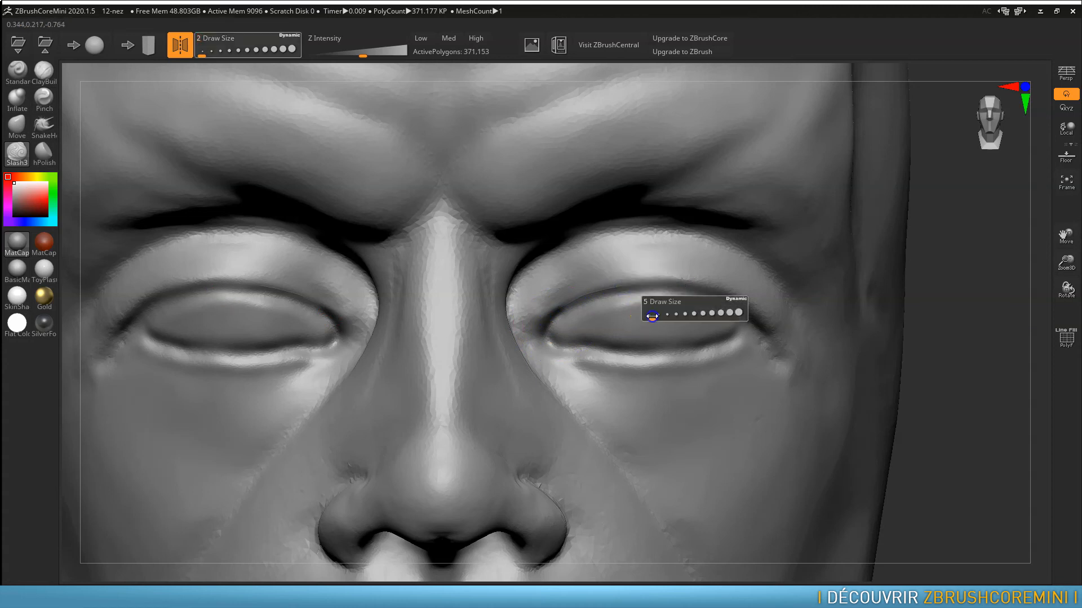
pyautogui.press('s')
pyautogui.moveTo(590, 319); pyautogui.dragTo(584, 321)
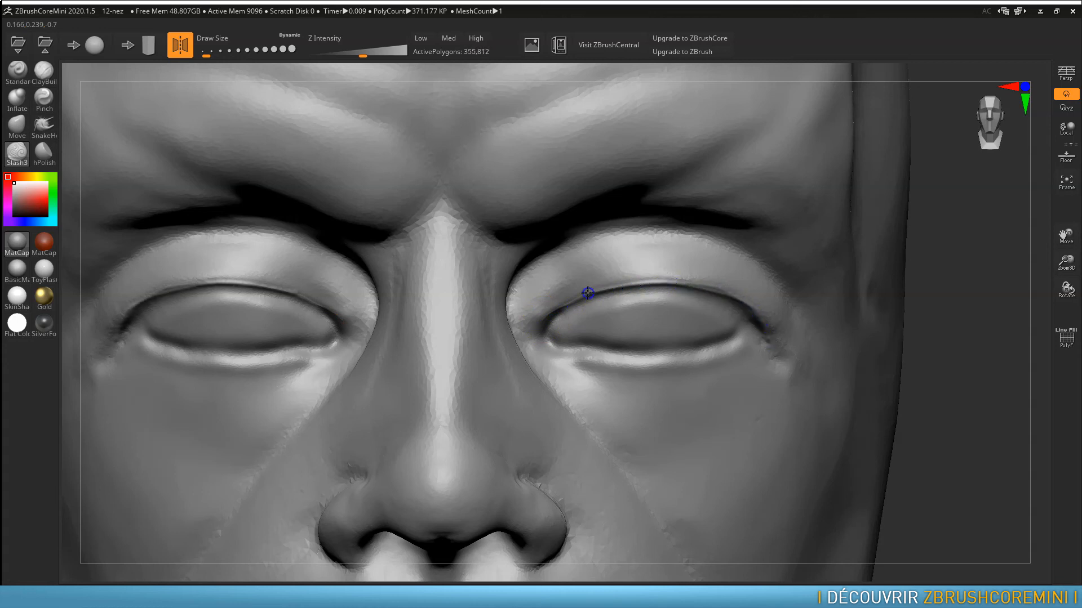
pyautogui.moveTo(537, 327)
pyautogui.mouseDown()
pyautogui.moveTo(563, 326)
pyautogui.moveTo(586, 299)
pyautogui.moveTo(551, 331)
pyautogui.mouseUp()
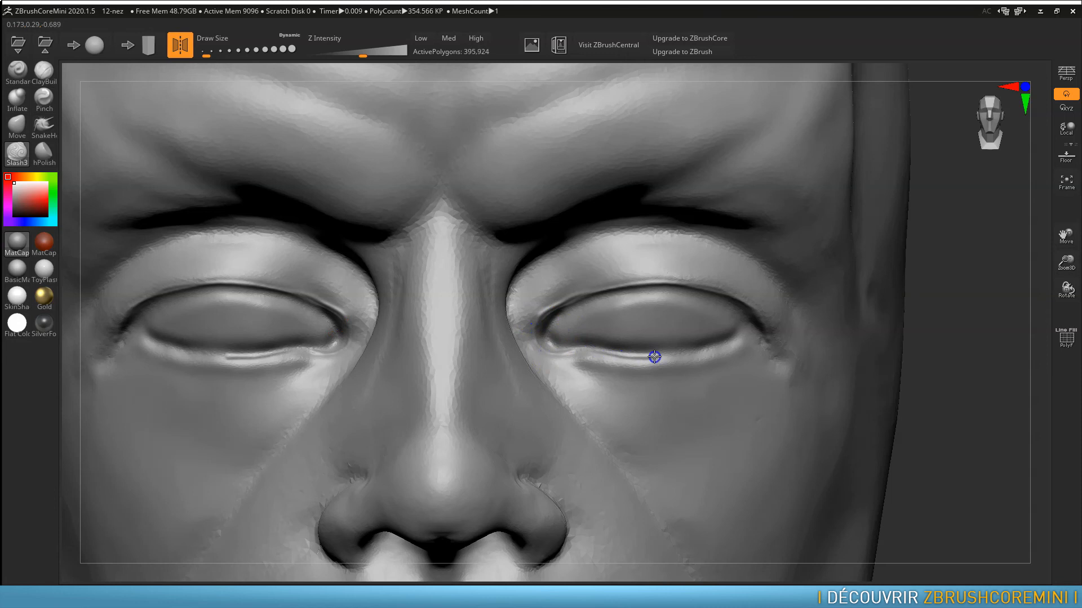
pyautogui.moveTo(668, 353)
pyautogui.mouseDown()
pyautogui.moveTo(592, 353)
pyautogui.moveTo(526, 325)
pyautogui.mouseUp()
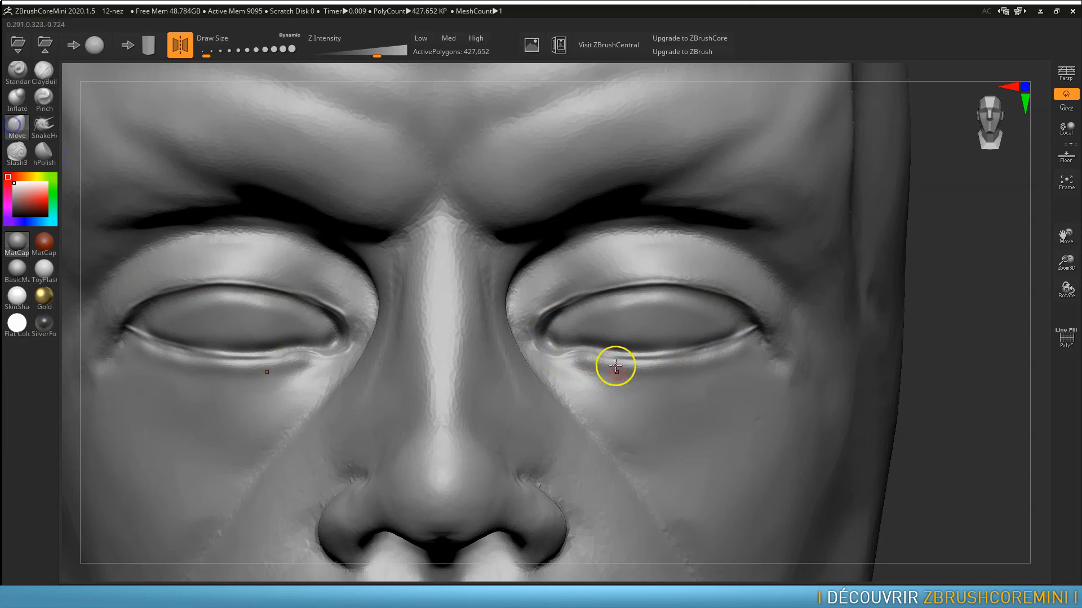
# Step: Reshape the eye opening with a resized Move brush, arching the upper lid and adjusting the corners and lower lid
pyautogui.press('s')
pyautogui.moveTo(580, 369)
pyautogui.mouseDown()
pyautogui.moveTo(591, 372)
pyautogui.moveTo(553, 355)
pyautogui.moveTo(532, 328)
pyautogui.moveTo(537, 341)
pyautogui.moveTo(564, 306)
pyautogui.mouseUp()
pyautogui.moveTo(624, 280); pyautogui.dragTo(730, 293)
pyautogui.moveTo(754, 329); pyautogui.dragTo(757, 332)
pyautogui.moveTo(677, 348); pyautogui.dragTo(618, 359)
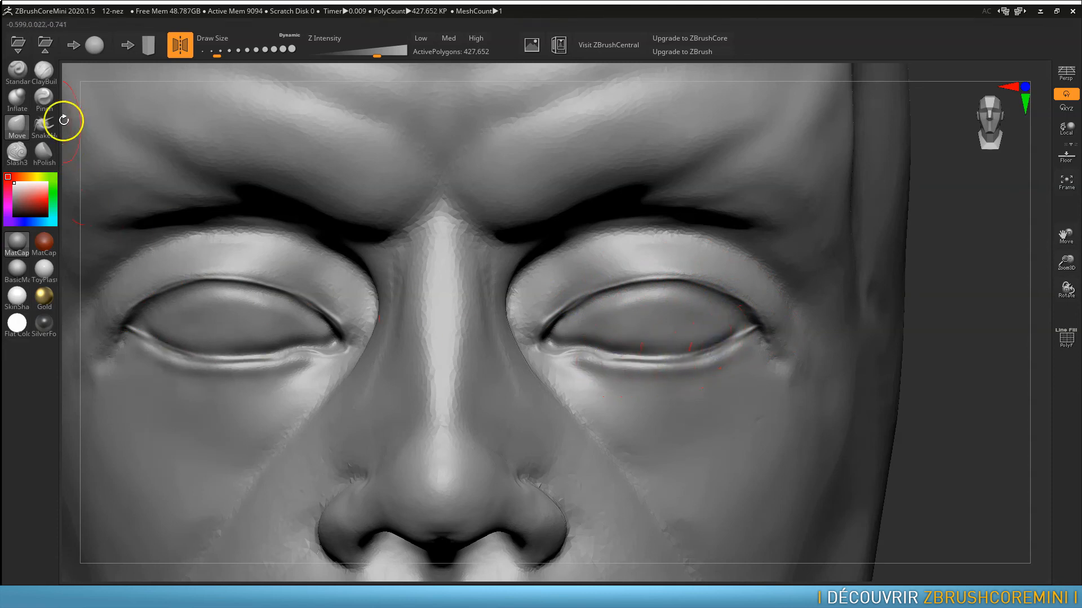
# Step: Add thickness to the lower and upper eyelids and outer fold with a small ClayBuildup brush, then smooth the strokes
pyautogui.click(44, 70)
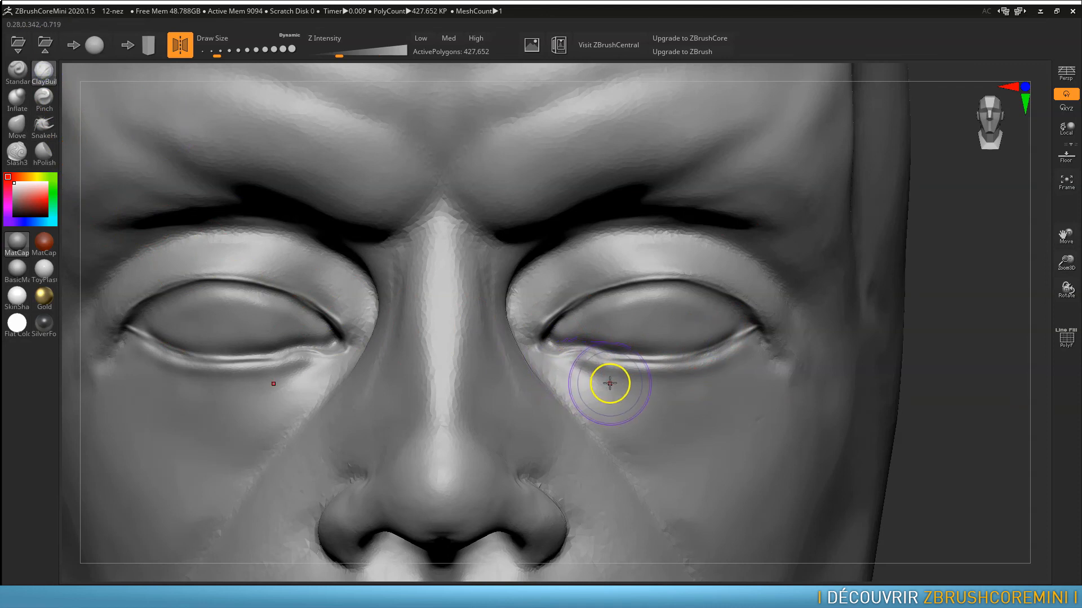
pyautogui.press('s')
pyautogui.moveTo(573, 367)
pyautogui.mouseDown()
pyautogui.moveTo(562, 367)
pyautogui.moveTo(701, 362)
pyautogui.mouseUp()
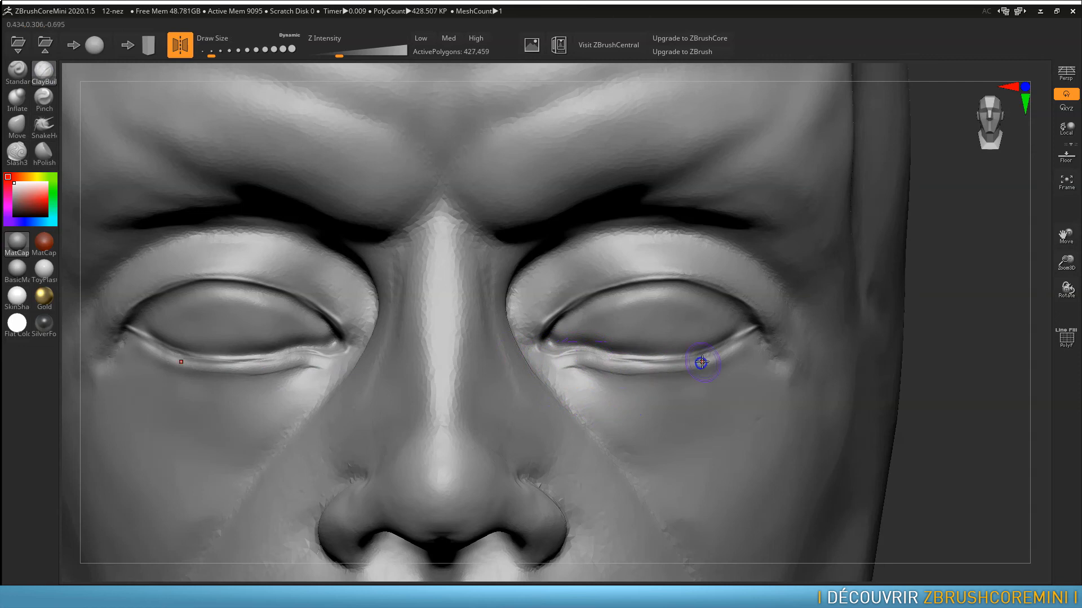
pyautogui.moveTo(592, 359)
pyautogui.mouseDown()
pyautogui.moveTo(657, 368)
pyautogui.moveTo(620, 376)
pyautogui.mouseUp()
pyautogui.moveTo(564, 298); pyautogui.dragTo(535, 338)
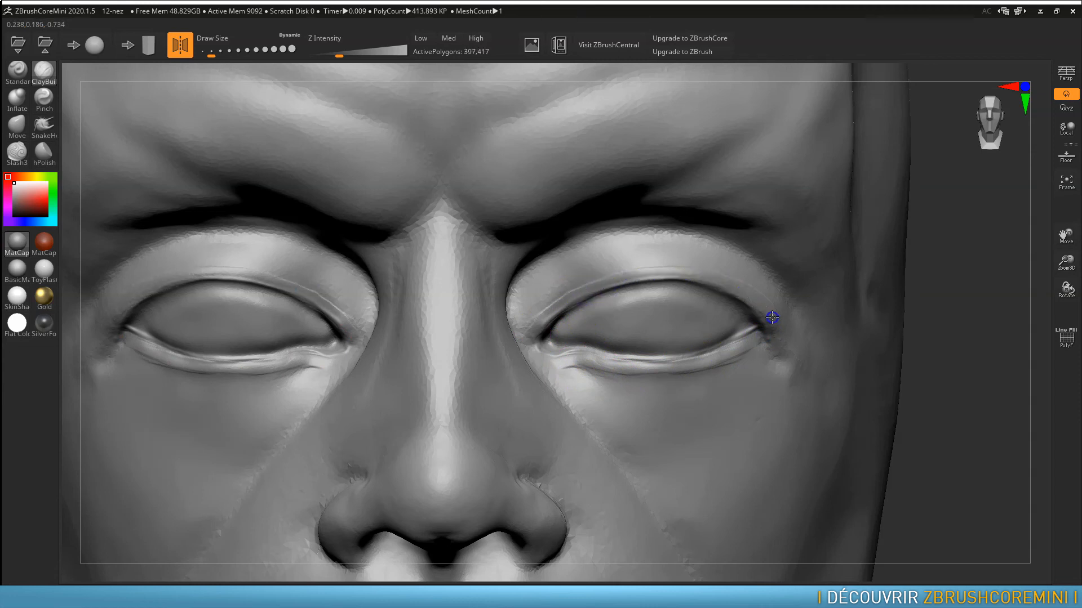
pyautogui.moveTo(782, 348); pyautogui.dragTo(731, 280)
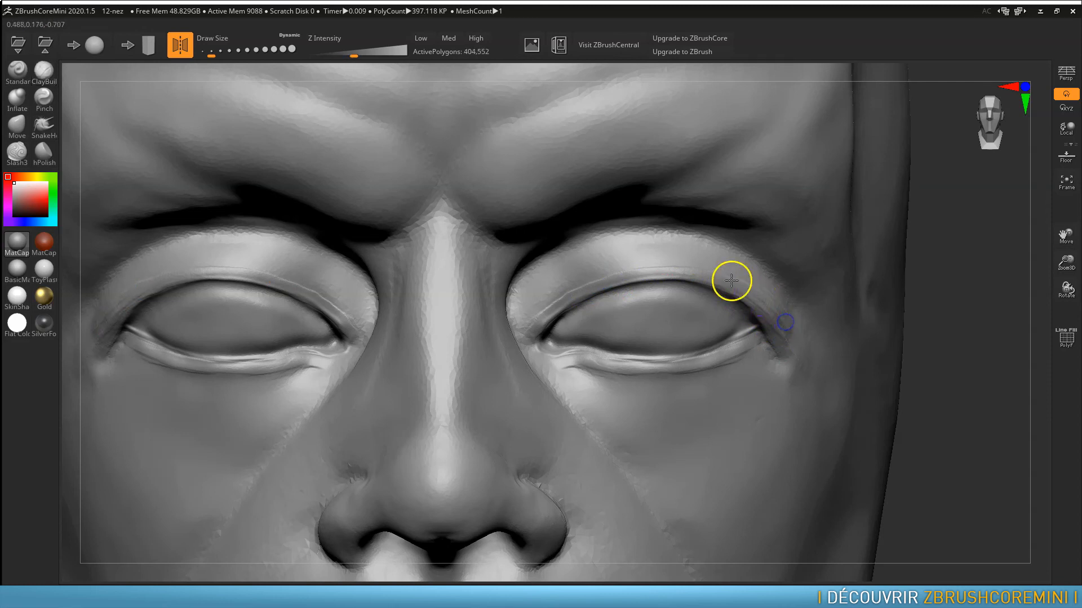
pyautogui.moveTo(779, 311); pyautogui.dragTo(787, 348)
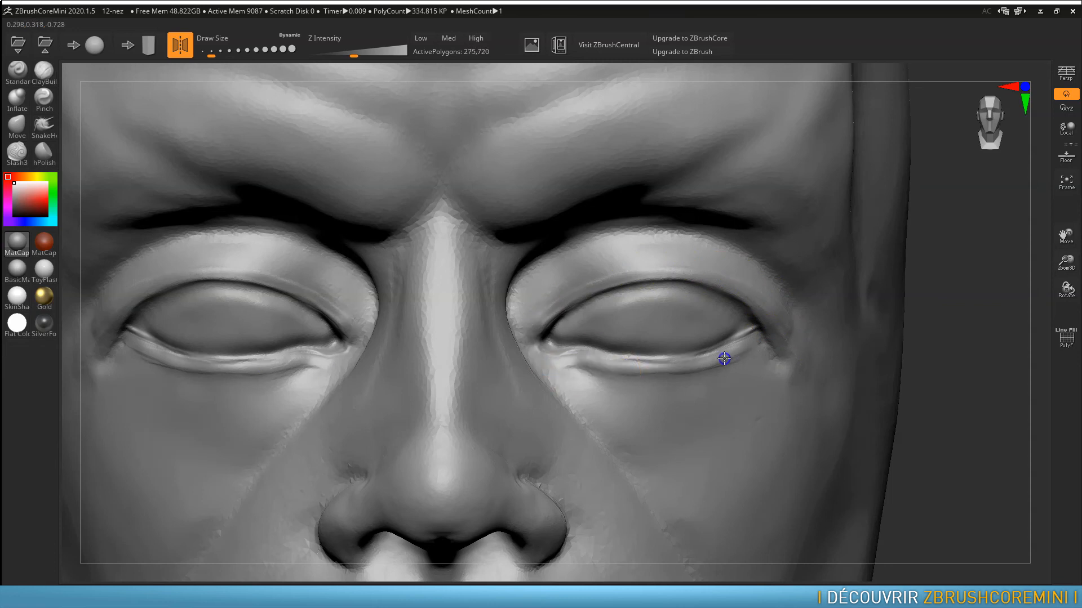
pyautogui.keyDown('shift'); pyautogui.moveTo(625, 371); pyautogui.dragTo(696, 365); pyautogui.keyUp('shift')
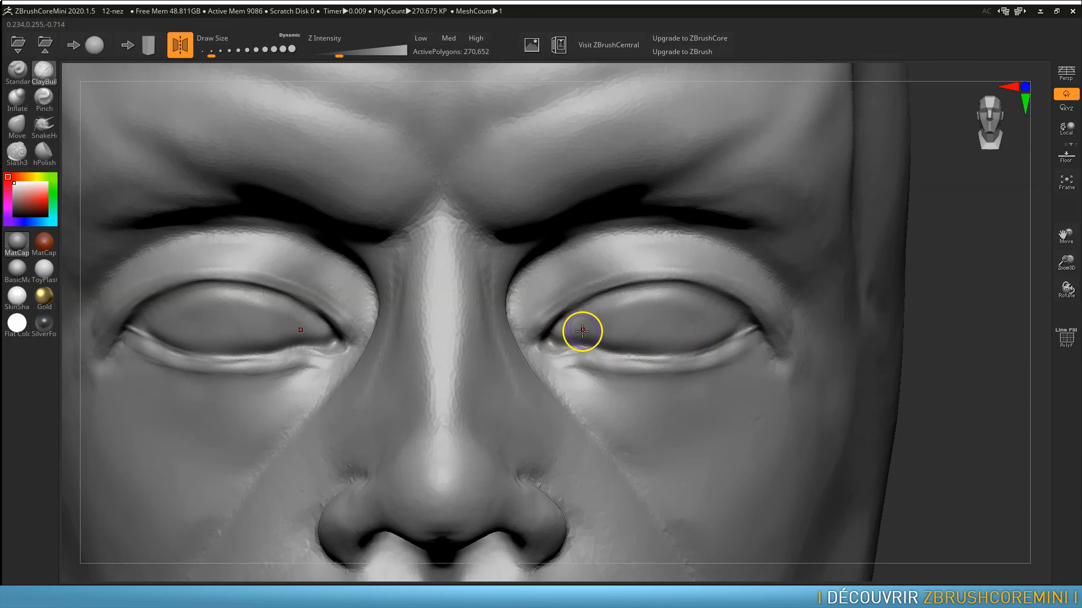
# Step: Adjust the lower lid near the inner eye corner with the Move brush, checking it from the side, then smooth the eyeball surface
pyautogui.press('f')
pyautogui.moveTo(679, 244); pyautogui.dragTo(481, 333)
pyautogui.keyDown('alt'); pyautogui.moveTo(372, 311); pyautogui.dragTo(533, 336, button='right'); pyautogui.keyUp('alt')
pyautogui.keyDown('ctrl'); pyautogui.moveTo(467, 307); pyautogui.dragTo(523, 367, button='right'); pyautogui.keyUp('ctrl')
pyautogui.keyDown('alt'); pyautogui.moveTo(368, 372); pyautogui.dragTo(591, 357, button='right'); pyautogui.keyUp('alt')
pyautogui.moveTo(514, 352)
pyautogui.keyDown('ctrl'); pyautogui.mouseDown(button='right')
pyautogui.moveTo(354, 321)
pyautogui.moveTo(372, 370)
pyautogui.moveTo(779, 332)
pyautogui.mouseUp(button='right'); pyautogui.keyUp('ctrl')
pyautogui.click(17, 126)
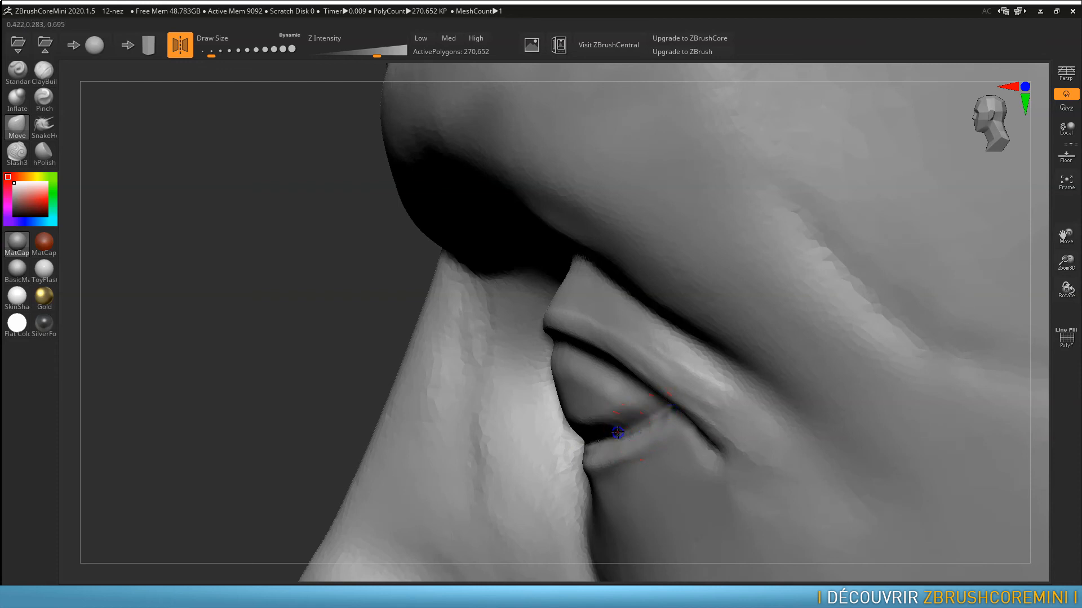
pyautogui.moveTo(587, 446)
pyautogui.mouseDown(button='right')
pyautogui.moveTo(825, 377)
pyautogui.moveTo(197, 397)
pyautogui.moveTo(519, 379)
pyautogui.moveTo(678, 391)
pyautogui.moveTo(870, 381)
pyautogui.mouseUp(button='right')
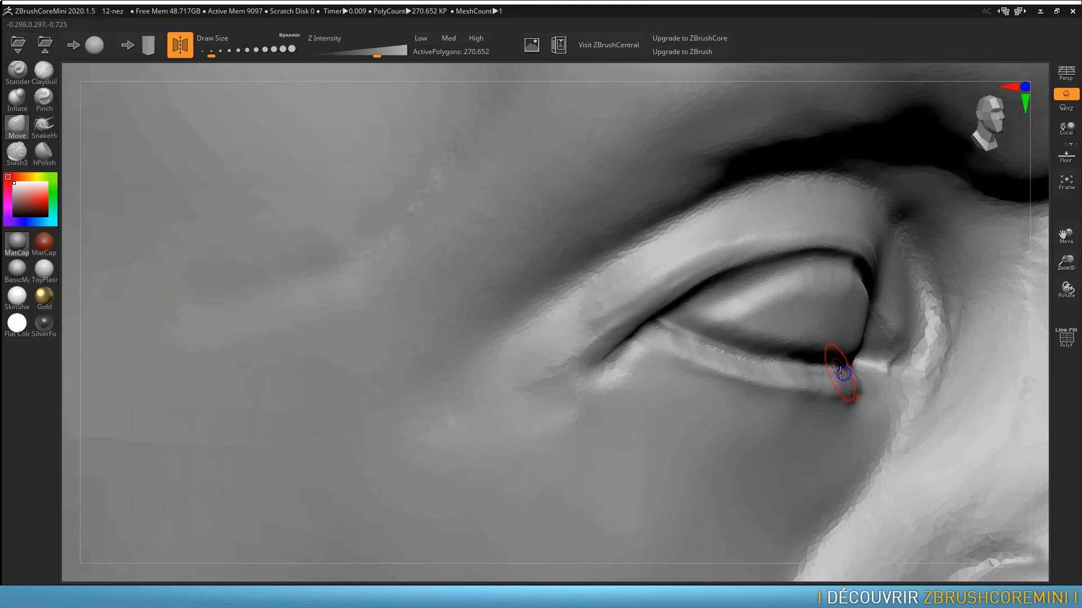
pyautogui.moveTo(844, 372); pyautogui.dragTo(847, 367)
pyautogui.moveTo(852, 274)
pyautogui.mouseDown()
pyautogui.moveTo(833, 300)
pyautogui.moveTo(735, 314)
pyautogui.mouseUp()
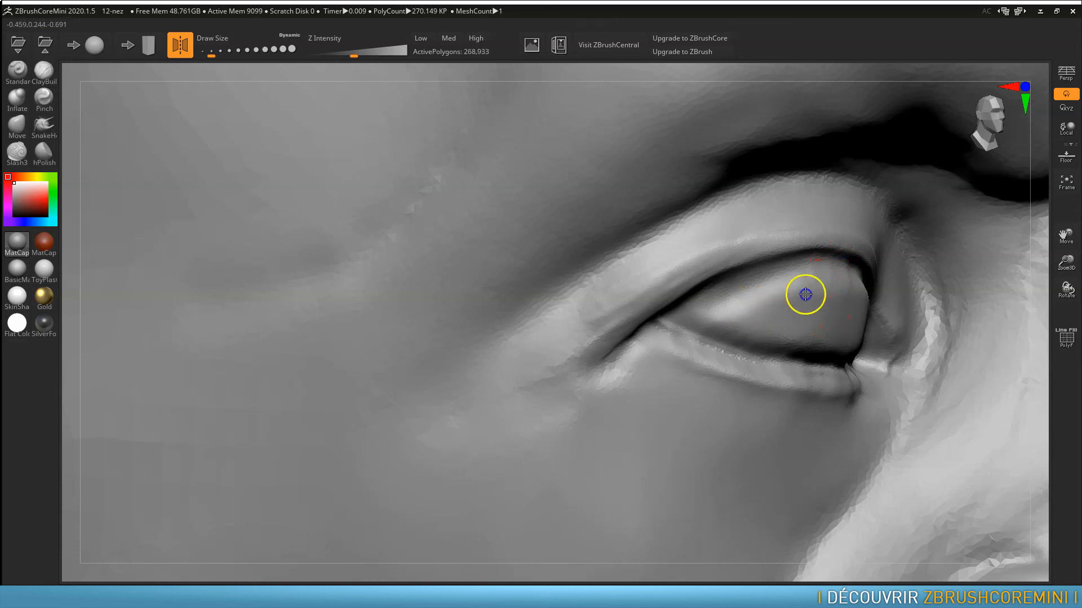
# Step: Polish the eyeball surface between the lids with the hPolish brush
pyautogui.click(44, 151)
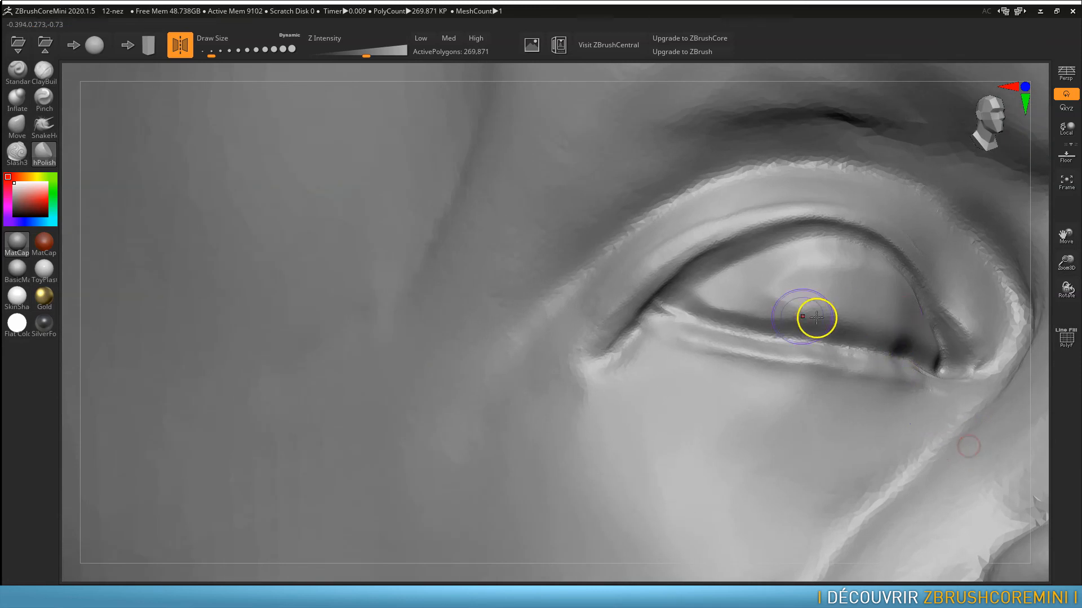
pyautogui.moveTo(816, 318)
pyautogui.mouseDown()
pyautogui.moveTo(809, 309)
pyautogui.moveTo(819, 311)
pyautogui.mouseUp()
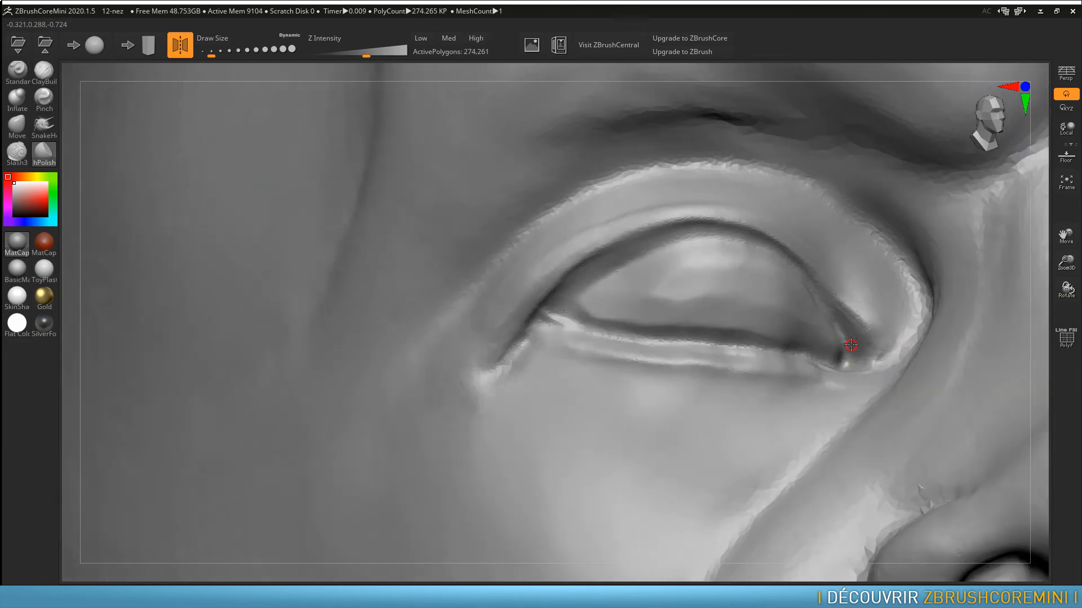
pyautogui.click(821, 333)
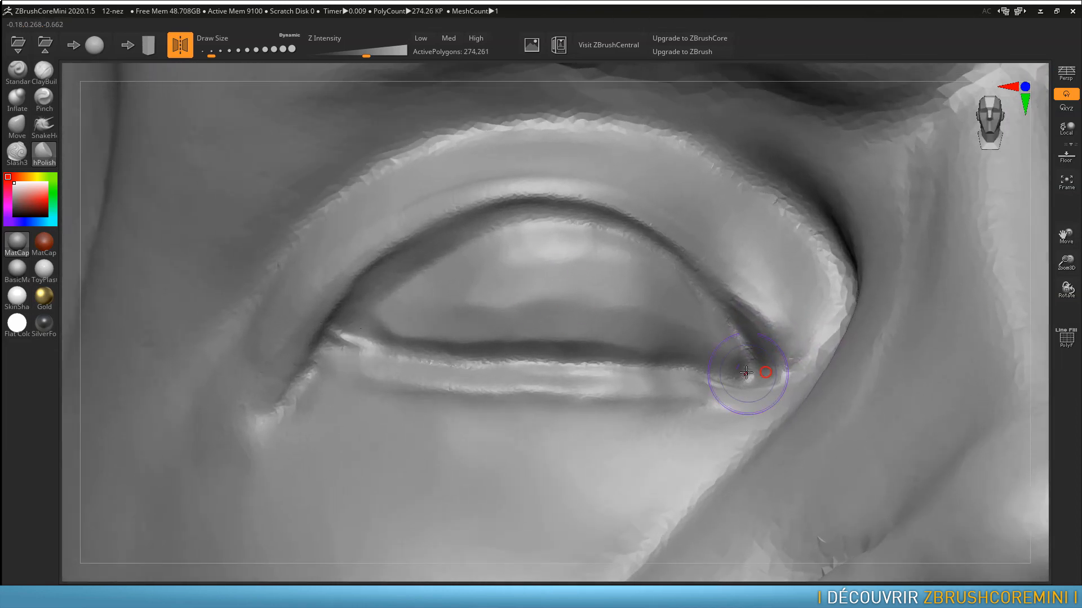
# Step: Carve the tear duct at the inner eye corner with Slash3, separating it from the eyeball
pyautogui.click(83, 112)
pyautogui.click(17, 151)
pyautogui.moveTo(736, 306); pyautogui.dragTo(696, 298)
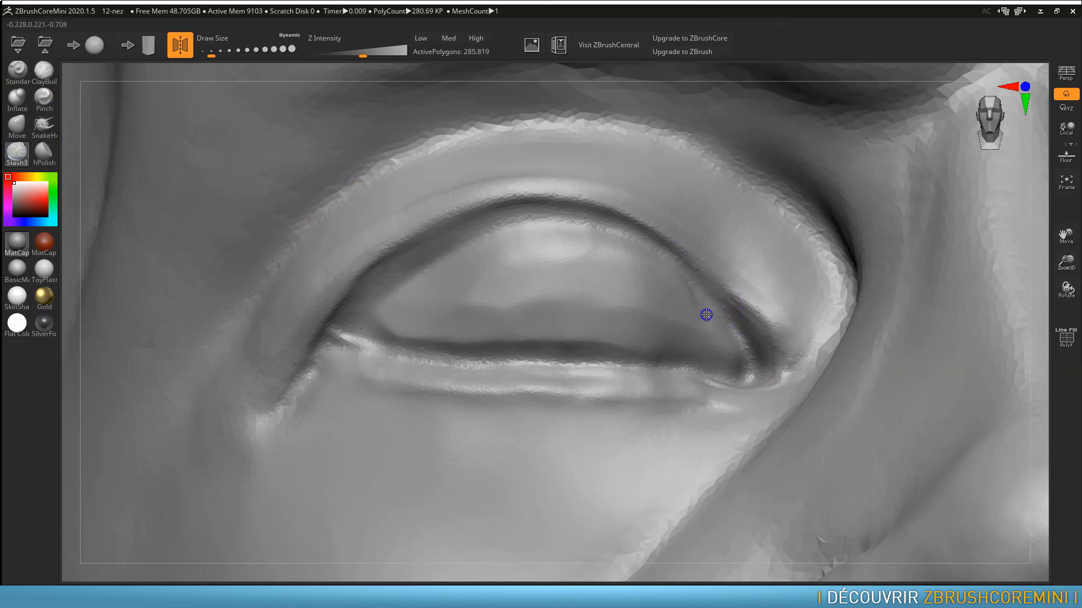
pyautogui.moveTo(712, 318); pyautogui.dragTo(706, 304)
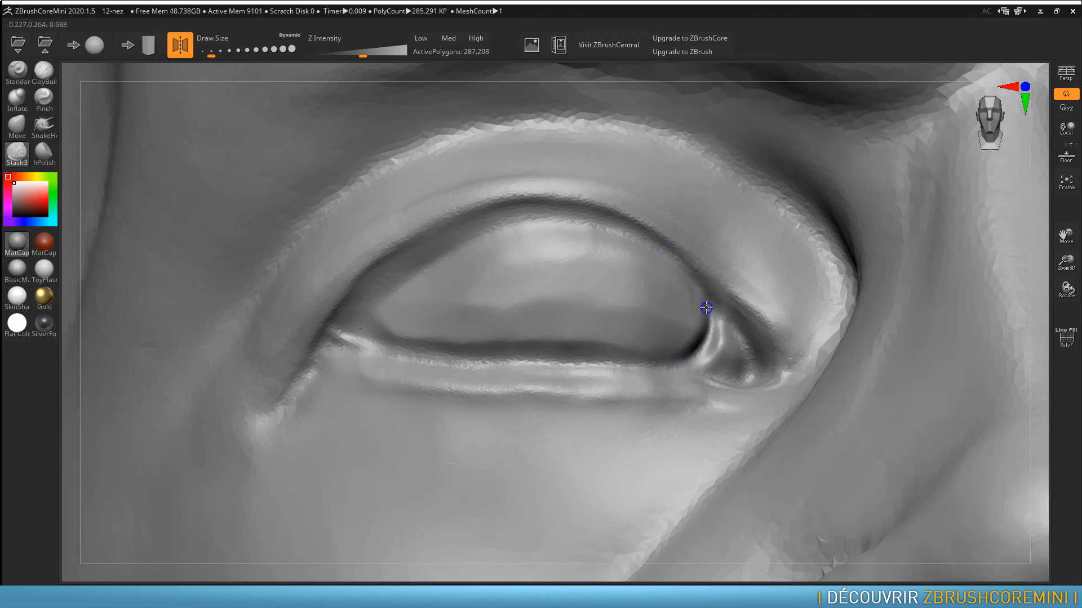
# Step: Deepen the crease under the upper eyelid from the outer corner across to the tear duct
pyautogui.moveTo(680, 268)
pyautogui.mouseDown()
pyautogui.moveTo(635, 234)
pyautogui.moveTo(555, 210)
pyautogui.moveTo(429, 249)
pyautogui.moveTo(337, 311)
pyautogui.mouseUp()
pyautogui.moveTo(304, 382)
pyautogui.mouseDown()
pyautogui.moveTo(343, 323)
pyautogui.moveTo(415, 274)
pyautogui.mouseUp()
pyautogui.moveTo(337, 324)
pyautogui.mouseDown()
pyautogui.moveTo(309, 374)
pyautogui.moveTo(442, 234)
pyautogui.moveTo(545, 217)
pyautogui.moveTo(615, 231)
pyautogui.moveTo(668, 265)
pyautogui.moveTo(724, 310)
pyautogui.moveTo(766, 372)
pyautogui.mouseUp()
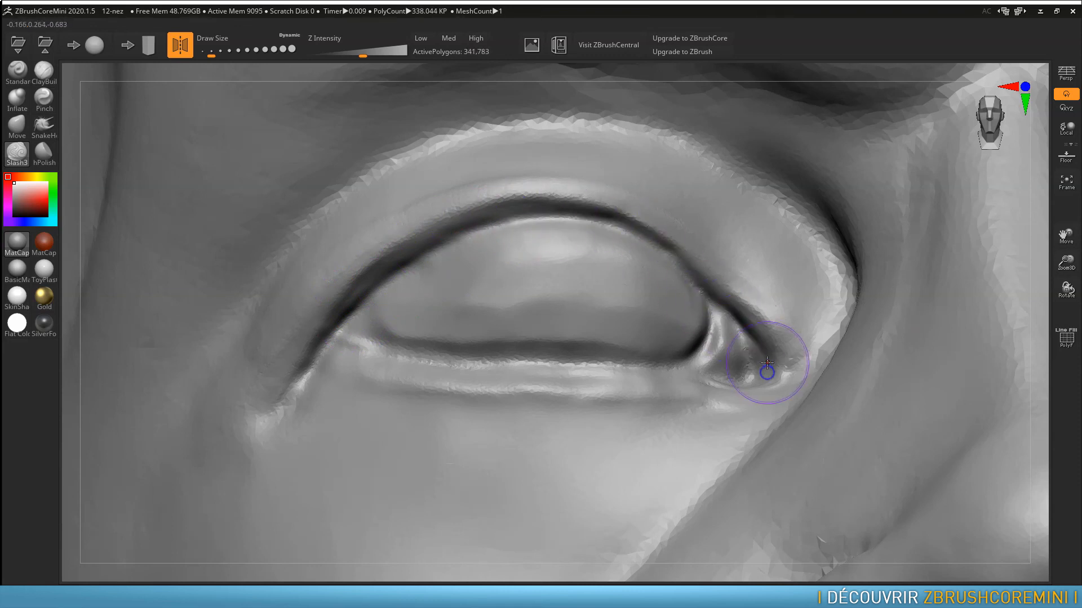
# Step: Refine the tear duct and the inner end of the lower lid with Slash3, defining the duct's rounded edge
pyautogui.moveTo(717, 374); pyautogui.dragTo(869, 202, button='right')
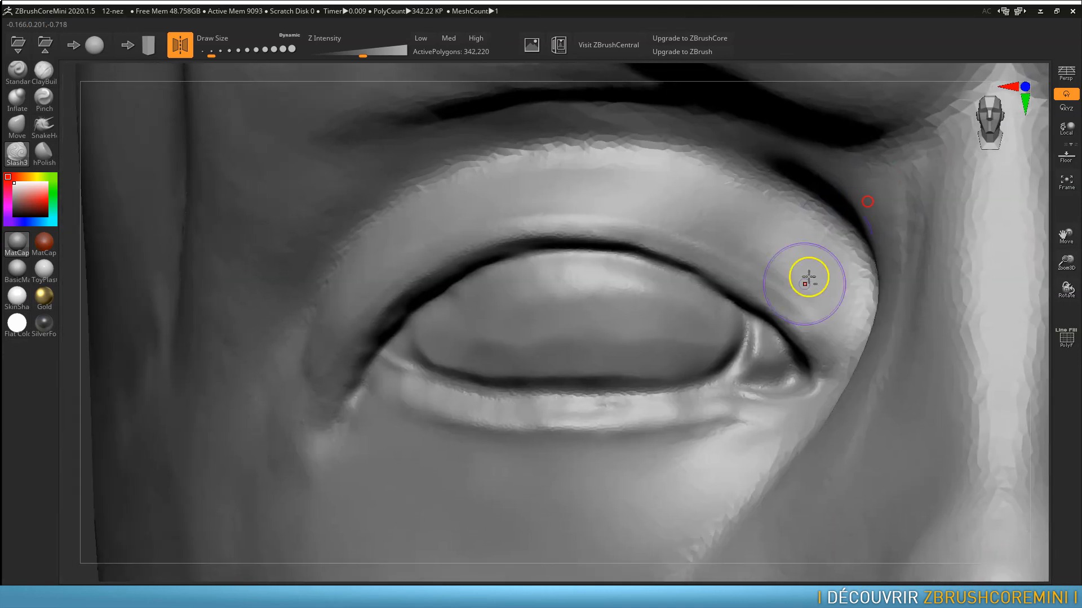
pyautogui.moveTo(773, 393)
pyautogui.mouseDown()
pyautogui.moveTo(509, 394)
pyautogui.moveTo(379, 364)
pyautogui.moveTo(410, 383)
pyautogui.moveTo(543, 411)
pyautogui.moveTo(720, 398)
pyautogui.mouseUp()
pyautogui.moveTo(734, 354)
pyautogui.mouseDown()
pyautogui.moveTo(753, 350)
pyautogui.moveTo(741, 380)
pyautogui.mouseUp()
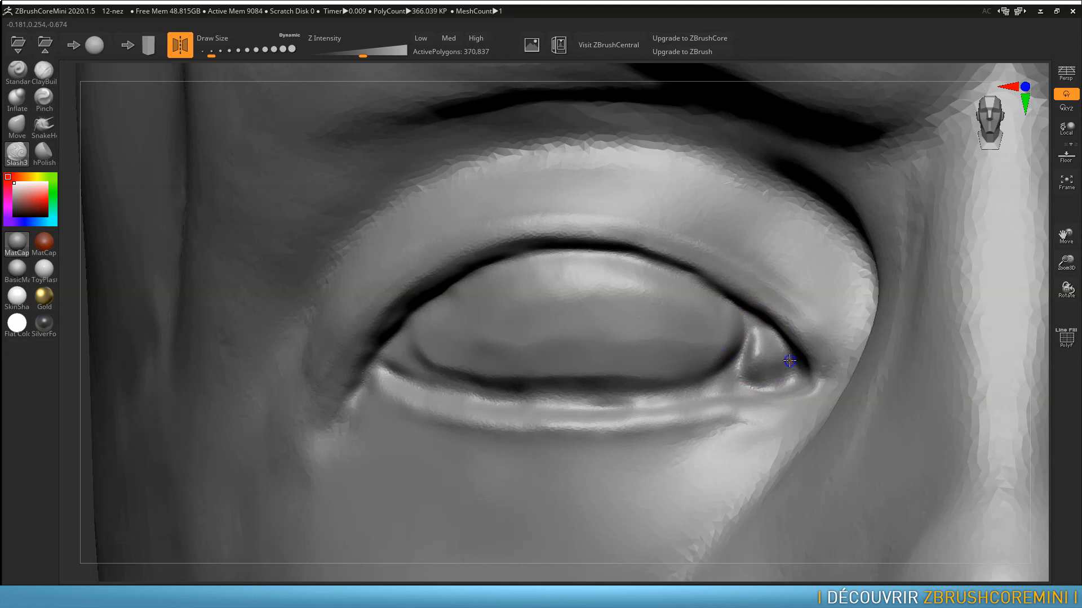
pyautogui.moveTo(785, 389); pyautogui.dragTo(718, 342)
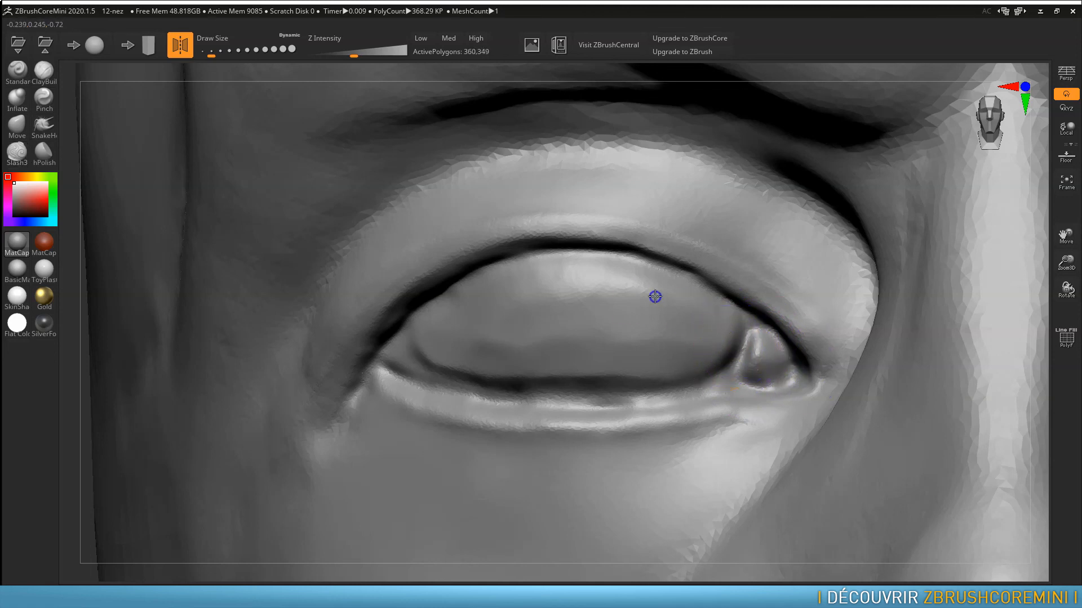
# Step: Deepen the groove between the eyeball and the lower lid, and carve the crease beneath the lower lid to the inner corner
pyautogui.moveTo(510, 341)
pyautogui.mouseDown()
pyautogui.moveTo(419, 352)
pyautogui.moveTo(411, 338)
pyautogui.moveTo(404, 369)
pyautogui.mouseUp()
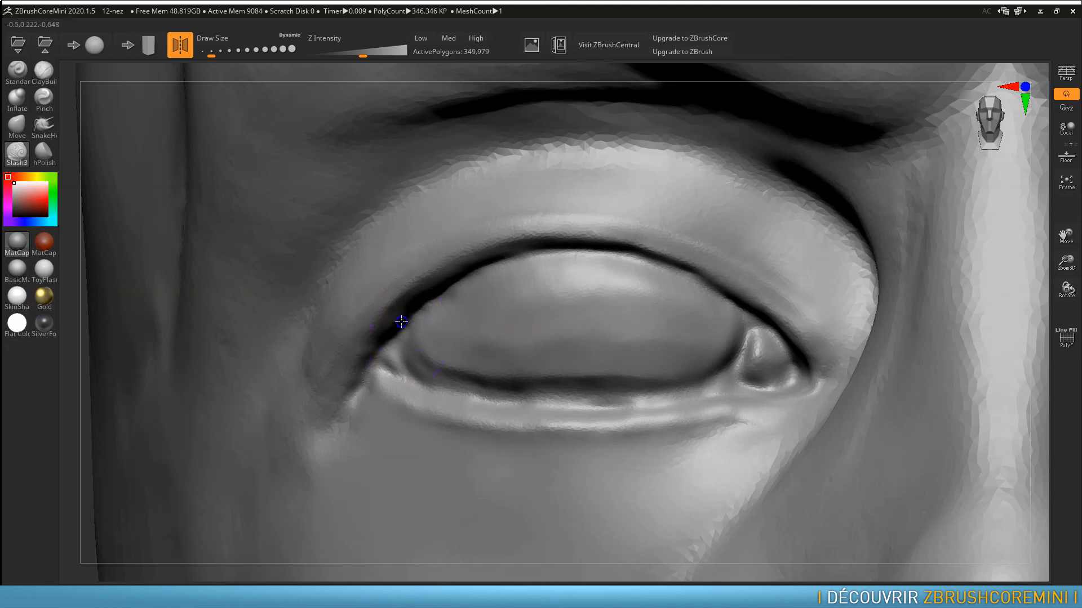
pyautogui.moveTo(688, 282)
pyautogui.mouseDown()
pyautogui.moveTo(741, 313)
pyautogui.moveTo(681, 379)
pyautogui.moveTo(623, 391)
pyautogui.moveTo(411, 379)
pyautogui.moveTo(519, 406)
pyautogui.moveTo(741, 404)
pyautogui.mouseUp()
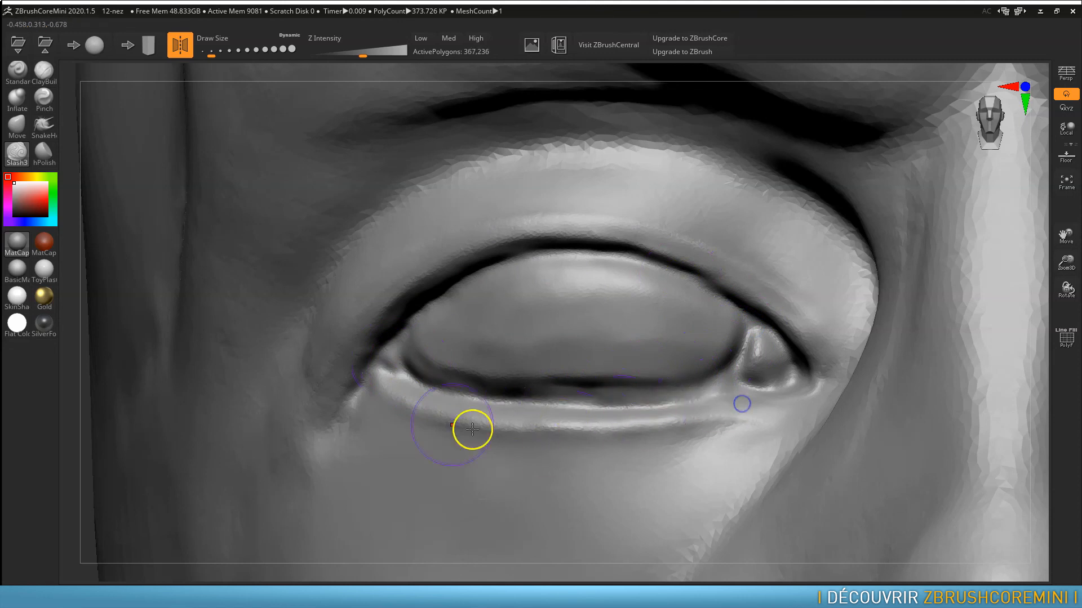
pyautogui.moveTo(398, 406)
pyautogui.mouseDown()
pyautogui.moveTo(580, 425)
pyautogui.moveTo(766, 417)
pyautogui.moveTo(701, 422)
pyautogui.moveTo(812, 400)
pyautogui.moveTo(811, 343)
pyautogui.moveTo(816, 374)
pyautogui.moveTo(789, 404)
pyautogui.moveTo(813, 348)
pyautogui.moveTo(770, 307)
pyautogui.moveTo(685, 258)
pyautogui.moveTo(516, 243)
pyautogui.mouseUp()
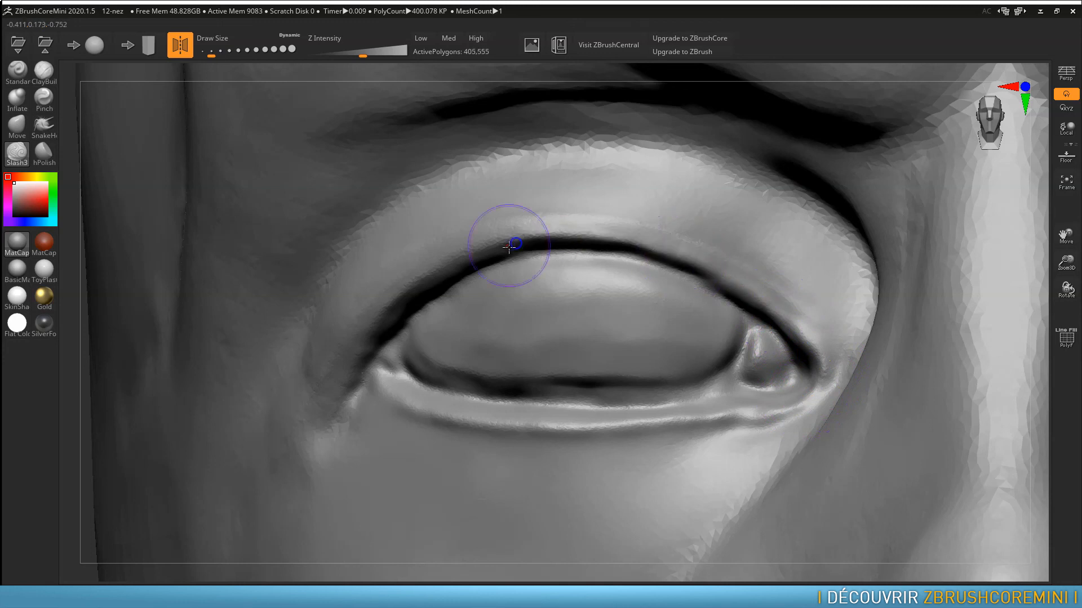
# Step: Extend and sharpen the upper lid crease past the outer eye corner with Slash3
pyautogui.moveTo(366, 293); pyautogui.dragTo(397, 306)
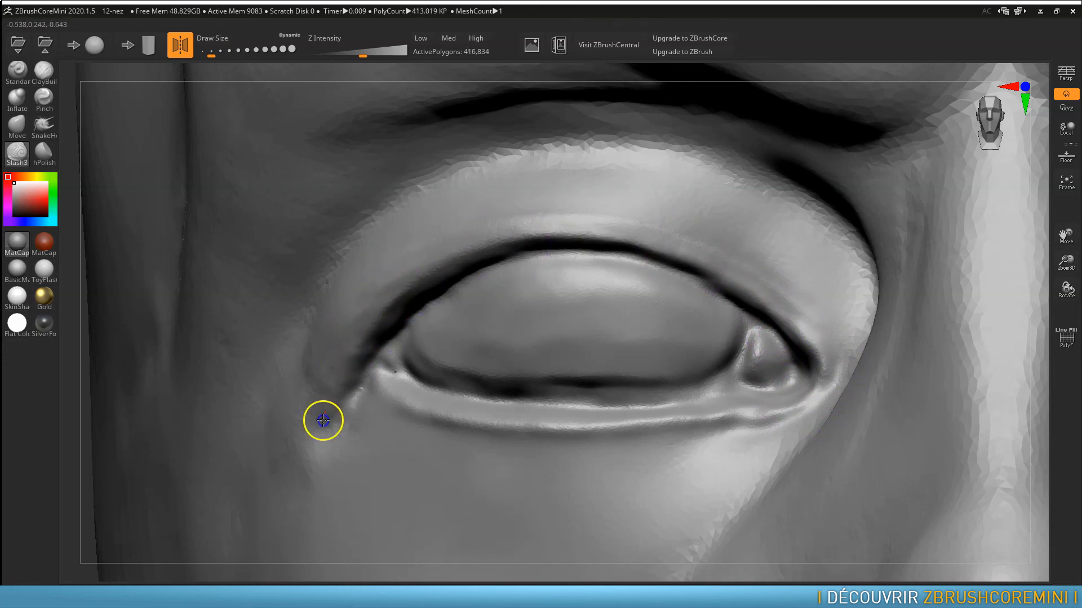
pyautogui.moveTo(305, 441)
pyautogui.mouseDown()
pyautogui.moveTo(357, 350)
pyautogui.moveTo(454, 276)
pyautogui.mouseUp()
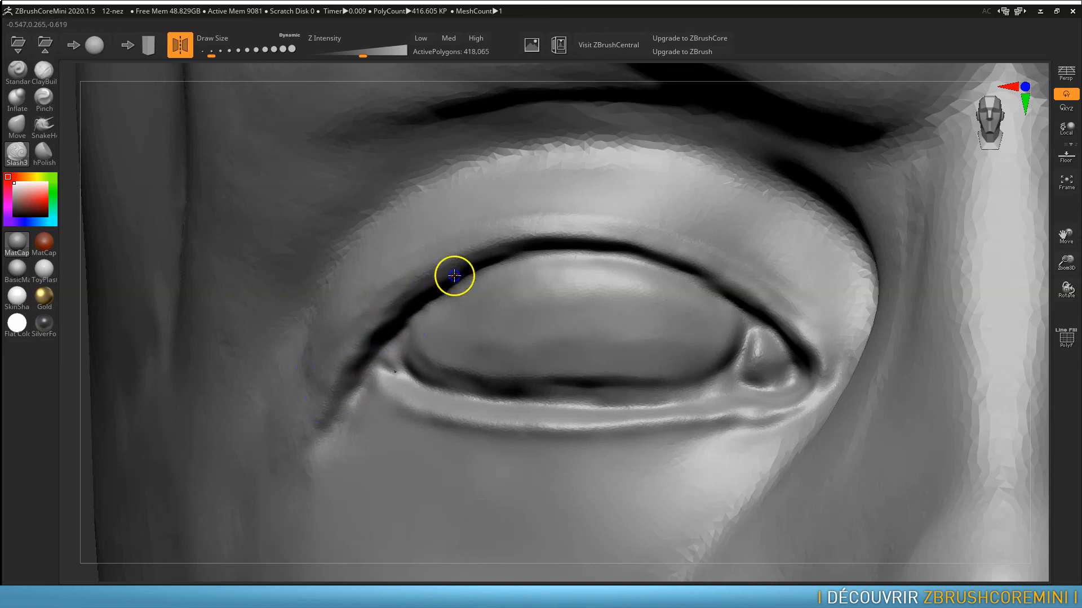
# Step: Carve fine curved wrinkles across the upper eyelid and around the inner corner, and add short folds under the eye
pyautogui.moveTo(358, 336)
pyautogui.mouseDown()
pyautogui.moveTo(476, 261)
pyautogui.moveTo(633, 248)
pyautogui.moveTo(760, 278)
pyautogui.moveTo(811, 314)
pyautogui.mouseUp()
pyautogui.moveTo(714, 262)
pyautogui.mouseDown()
pyautogui.moveTo(751, 264)
pyautogui.moveTo(823, 324)
pyautogui.mouseUp()
pyautogui.moveTo(609, 223); pyautogui.dragTo(685, 237)
pyautogui.moveTo(432, 231); pyautogui.dragTo(682, 183)
pyautogui.moveTo(478, 210); pyautogui.dragTo(718, 234)
pyautogui.moveTo(631, 207); pyautogui.dragTo(787, 258)
pyautogui.moveTo(660, 181); pyautogui.dragTo(822, 272)
pyautogui.moveTo(777, 216)
pyautogui.mouseDown()
pyautogui.moveTo(826, 370)
pyautogui.moveTo(687, 451)
pyautogui.moveTo(556, 450)
pyautogui.moveTo(398, 420)
pyautogui.mouseUp()
pyautogui.moveTo(726, 440)
pyautogui.mouseDown()
pyautogui.moveTo(608, 488)
pyautogui.moveTo(473, 496)
pyautogui.moveTo(710, 451)
pyautogui.moveTo(665, 466)
pyautogui.mouseUp()
# Step: Adjust the brush size and intensity and soften the wrinkles across the upper eyelid toward the inner corner
pyautogui.moveTo(779, 438)
pyautogui.keyDown('alt'); pyautogui.mouseDown(button='right')
pyautogui.moveTo(766, 476)
pyautogui.moveTo(780, 282)
pyautogui.moveTo(870, 336)
pyautogui.moveTo(526, 347)
pyautogui.moveTo(535, 360)
pyautogui.mouseUp(button='right'); pyautogui.keyUp('alt')
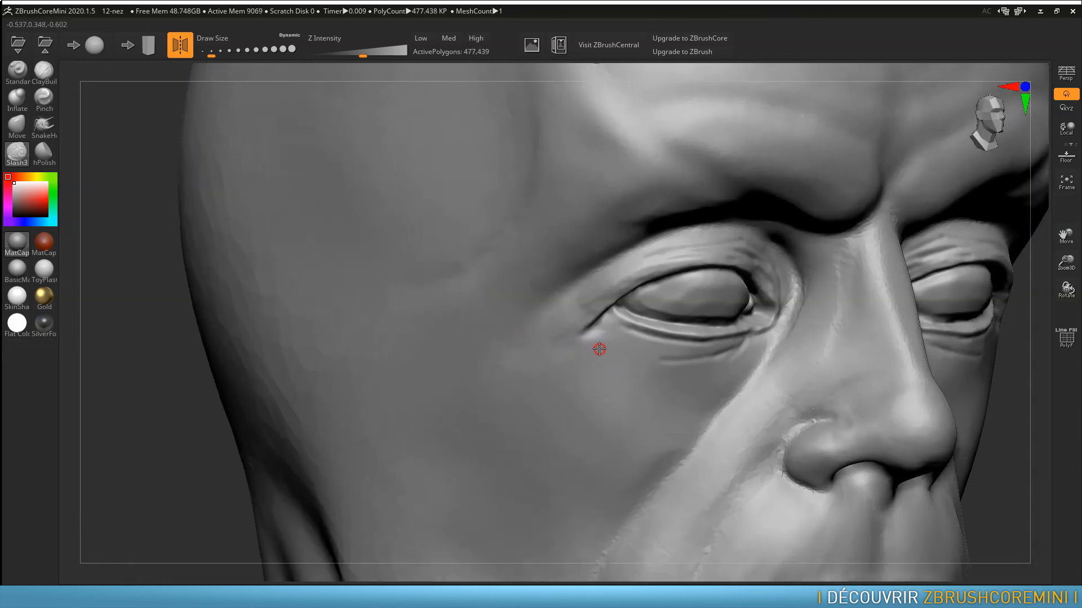
pyautogui.keyDown('ctrl'); pyautogui.moveTo(598, 348); pyautogui.dragTo(809, 302, button='right'); pyautogui.keyUp('ctrl')
pyautogui.moveTo(709, 264); pyautogui.dragTo(720, 263)
pyautogui.press('s')
pyautogui.moveTo(362, 49); pyautogui.dragTo(372, 55)
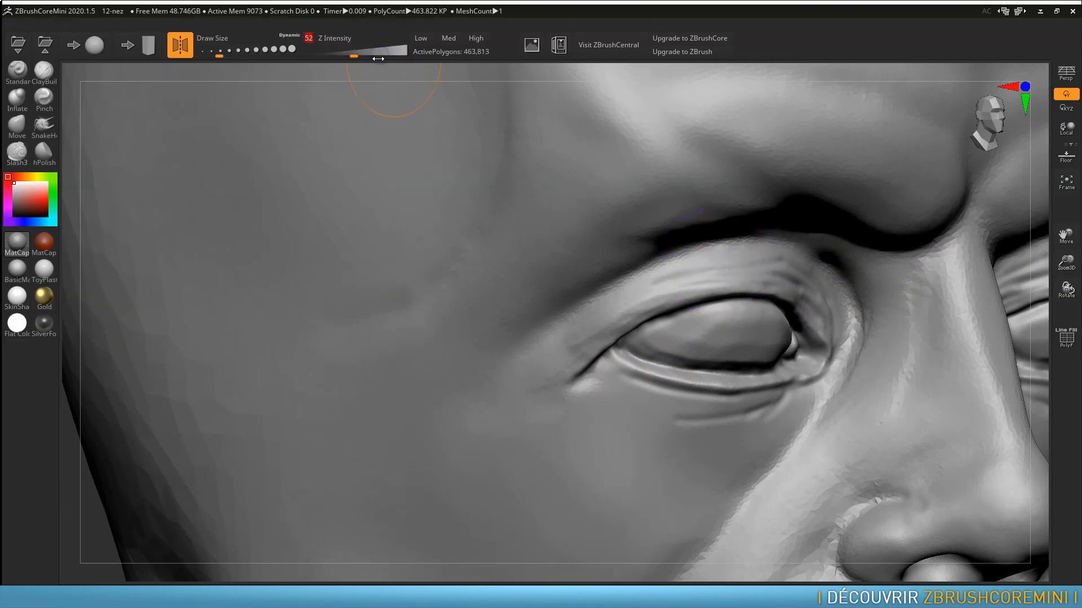
pyautogui.keyDown('shift'); pyautogui.moveTo(639, 286); pyautogui.dragTo(606, 294); pyautogui.keyUp('shift')
pyautogui.hotkey('ctrl', 'z')
pyautogui.press('s')
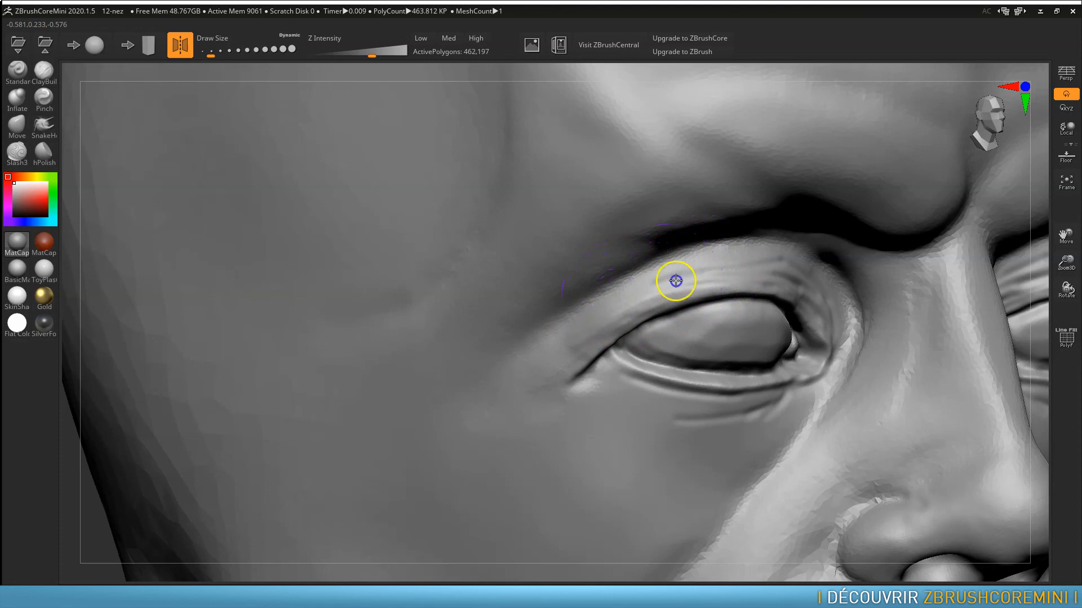
pyautogui.moveTo(700, 275); pyautogui.dragTo(805, 286)
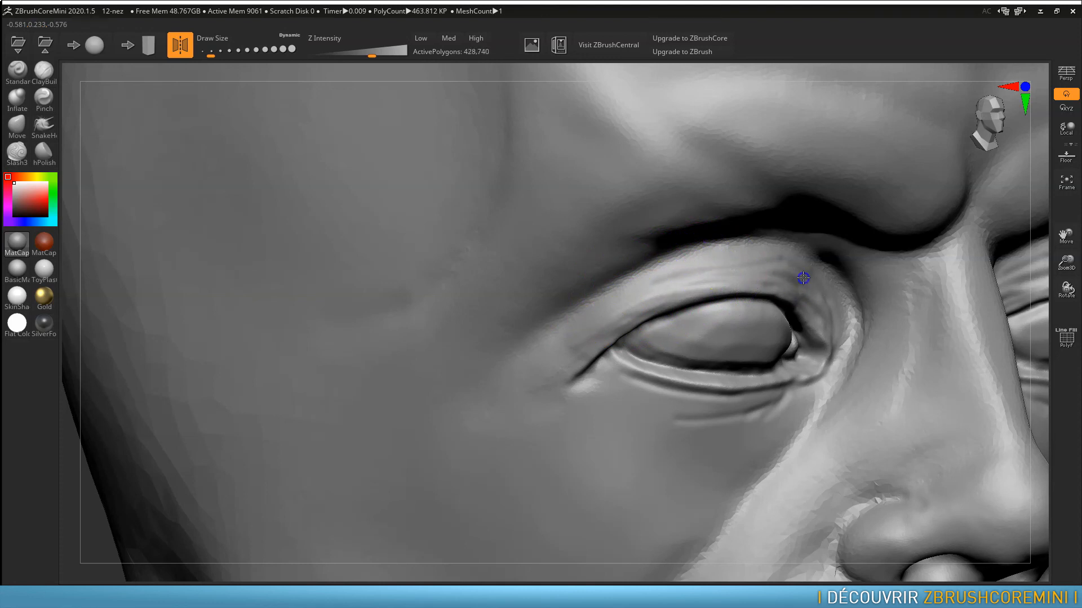
# Step: Raise the smoothing intensity to 100 and smooth the socket edge beside the nose and the folds under the eye
pyautogui.moveTo(823, 304); pyautogui.dragTo(721, 326, button='right')
pyautogui.press('shift')
pyautogui.moveTo(399, 45); pyautogui.dragTo(410, 46)
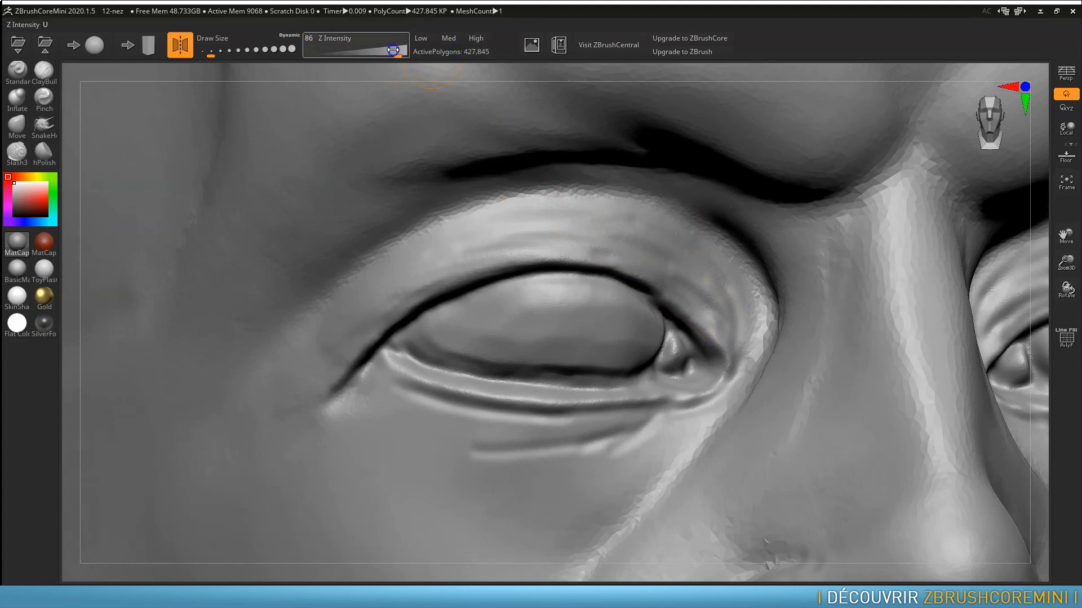
pyautogui.moveTo(669, 202)
pyautogui.keyDown('shift'); pyautogui.mouseDown()
pyautogui.moveTo(715, 297)
pyautogui.moveTo(768, 323)
pyautogui.mouseUp(); pyautogui.keyUp('shift')
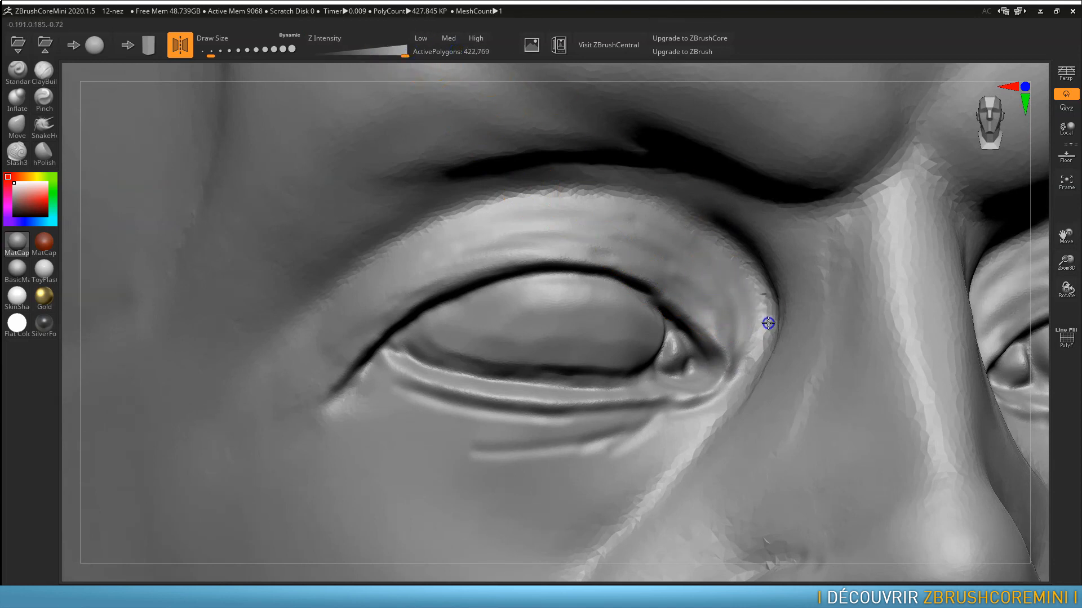
pyautogui.moveTo(744, 269)
pyautogui.keyDown('shift'); pyautogui.mouseDown()
pyautogui.moveTo(715, 234)
pyautogui.moveTo(546, 196)
pyautogui.moveTo(383, 267)
pyautogui.mouseUp(); pyautogui.keyUp('shift')
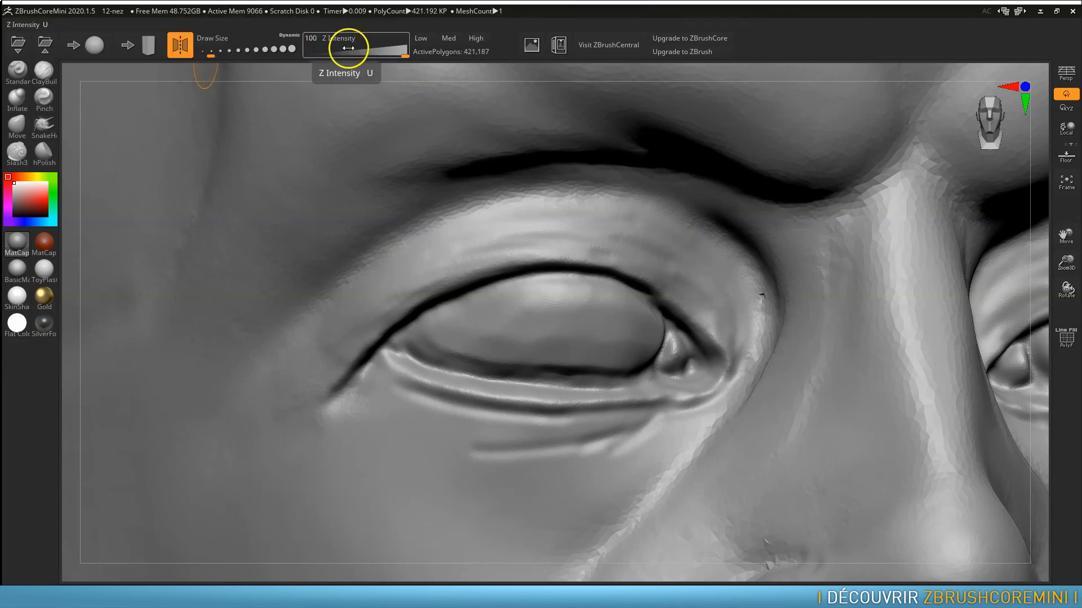
pyautogui.moveTo(580, 425)
pyautogui.keyDown('shift'); pyautogui.mouseDown()
pyautogui.moveTo(519, 447)
pyautogui.moveTo(640, 433)
pyautogui.mouseUp(); pyautogui.keyUp('shift')
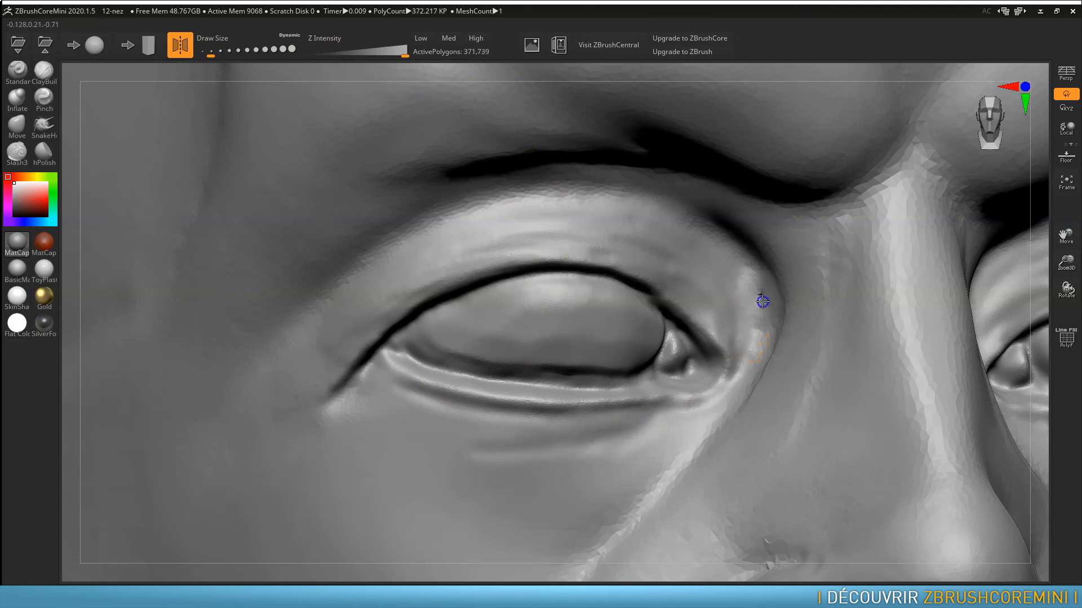
# Step: Show the polygon wireframe and smooth the mesh along the inner and outer edges of the upper eyelid
pyautogui.hotkey('shift', 'f')
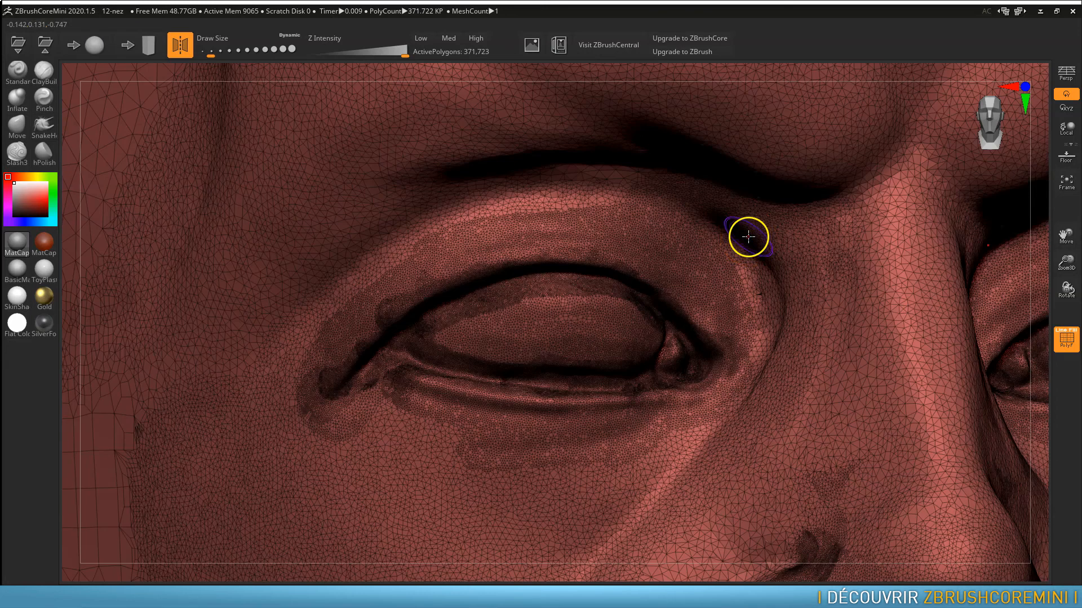
pyautogui.keyDown('shift'); pyautogui.moveTo(732, 260); pyautogui.dragTo(716, 276); pyautogui.keyUp('shift')
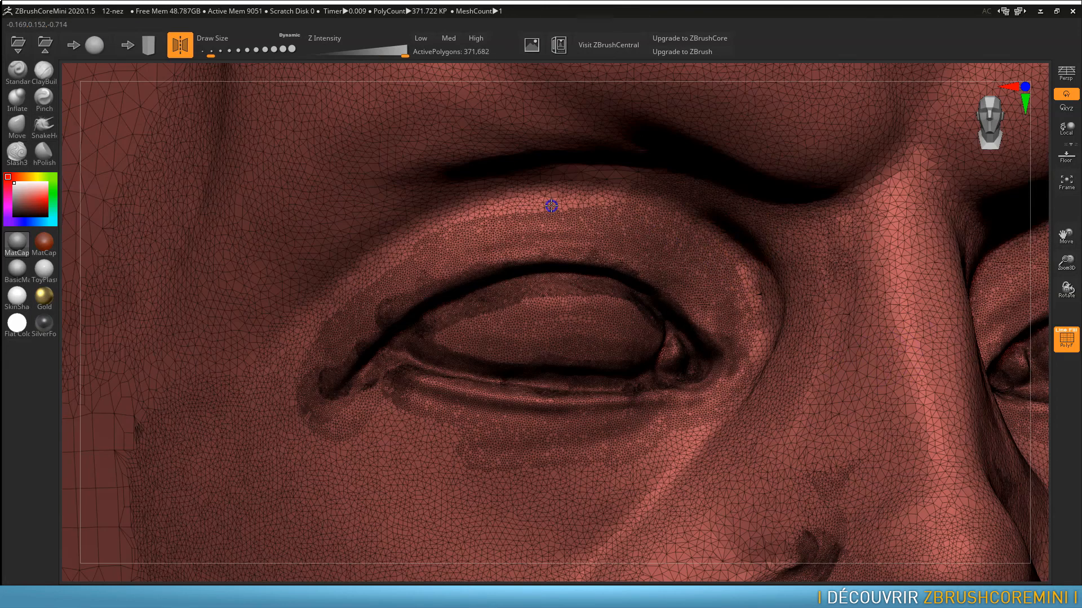
pyautogui.keyDown('shift'); pyautogui.moveTo(351, 298); pyautogui.dragTo(373, 280); pyautogui.keyUp('shift')
pyautogui.moveTo(211, 52); pyautogui.dragTo(221, 51)
pyautogui.moveTo(546, 205)
pyautogui.keyDown('shift'); pyautogui.mouseDown()
pyautogui.moveTo(621, 210)
pyautogui.moveTo(542, 235)
pyautogui.mouseUp(); pyautogui.keyUp('shift')
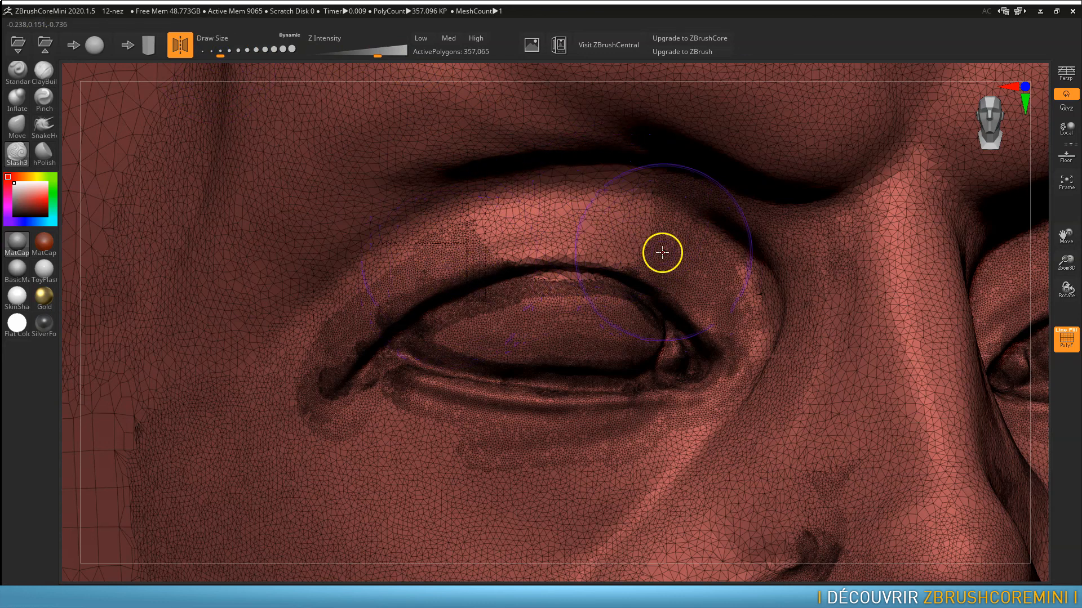
pyautogui.hotkey('ctrl', 'z')
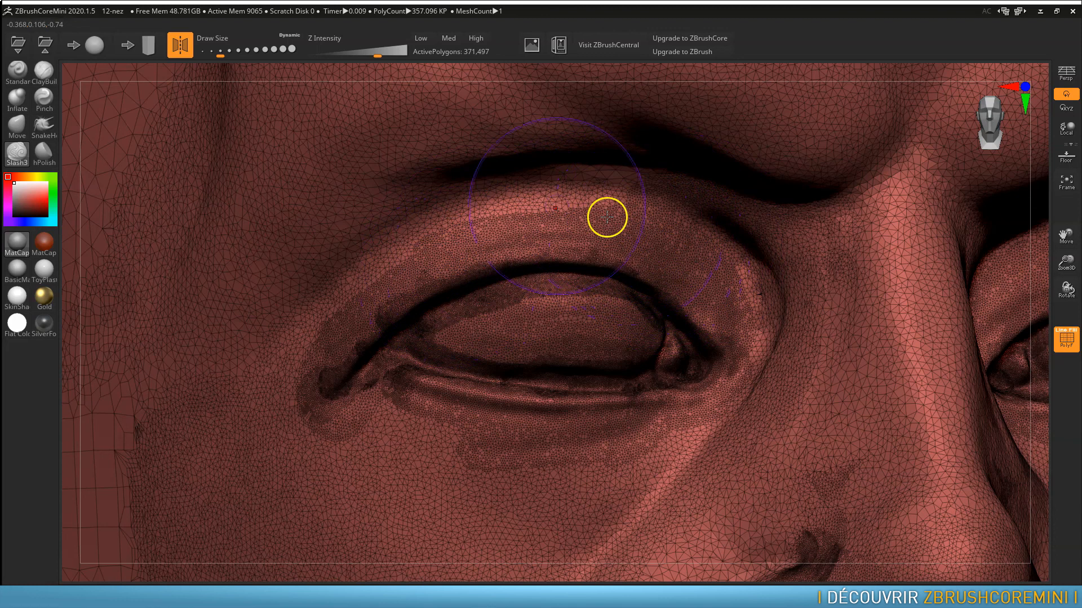
# Step: Smooth the upper eyelid with a draw size of 23, then hide the wireframe and soften the folds under the eye
pyautogui.moveTo(219, 57); pyautogui.dragTo(217, 55)
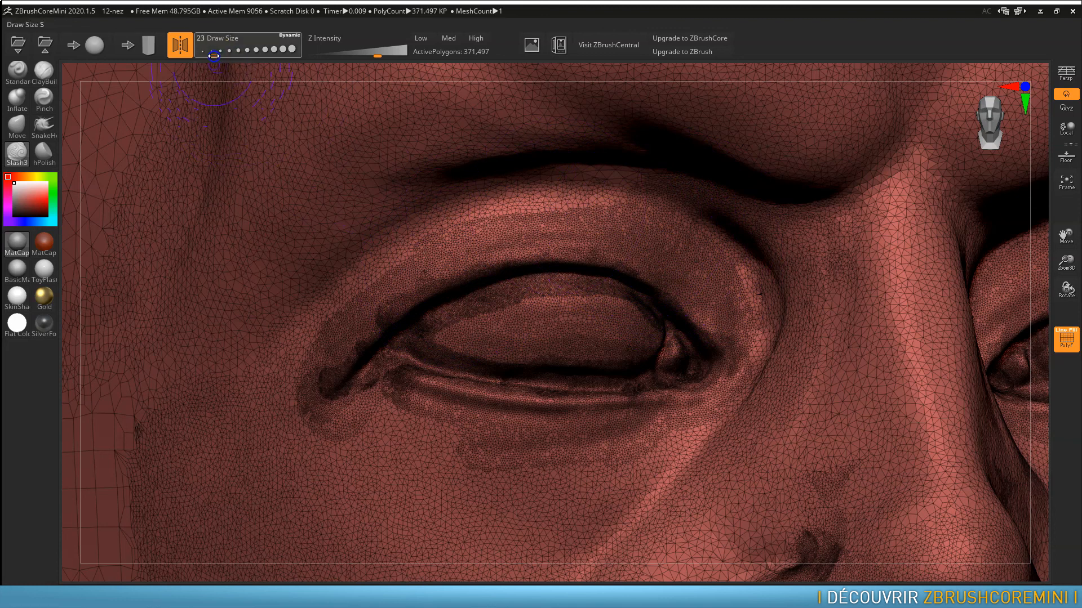
pyautogui.moveTo(597, 242)
pyautogui.keyDown('shift'); pyautogui.mouseDown()
pyautogui.moveTo(594, 219)
pyautogui.moveTo(607, 213)
pyautogui.moveTo(709, 251)
pyautogui.moveTo(768, 326)
pyautogui.mouseUp(); pyautogui.keyUp('shift')
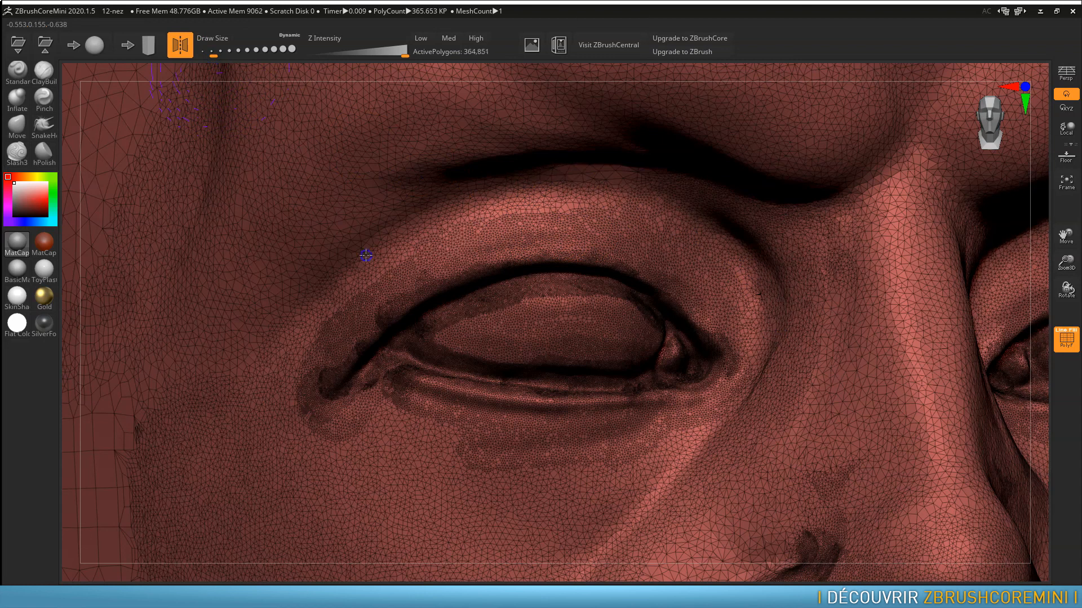
pyautogui.keyDown('shift'); pyautogui.moveTo(292, 344); pyautogui.dragTo(314, 369); pyautogui.keyUp('shift')
pyautogui.hotkey('shift', 'f')
pyautogui.moveTo(535, 433)
pyautogui.keyDown('shift'); pyautogui.mouseDown()
pyautogui.moveTo(609, 439)
pyautogui.moveTo(714, 421)
pyautogui.mouseUp(); pyautogui.keyUp('shift')
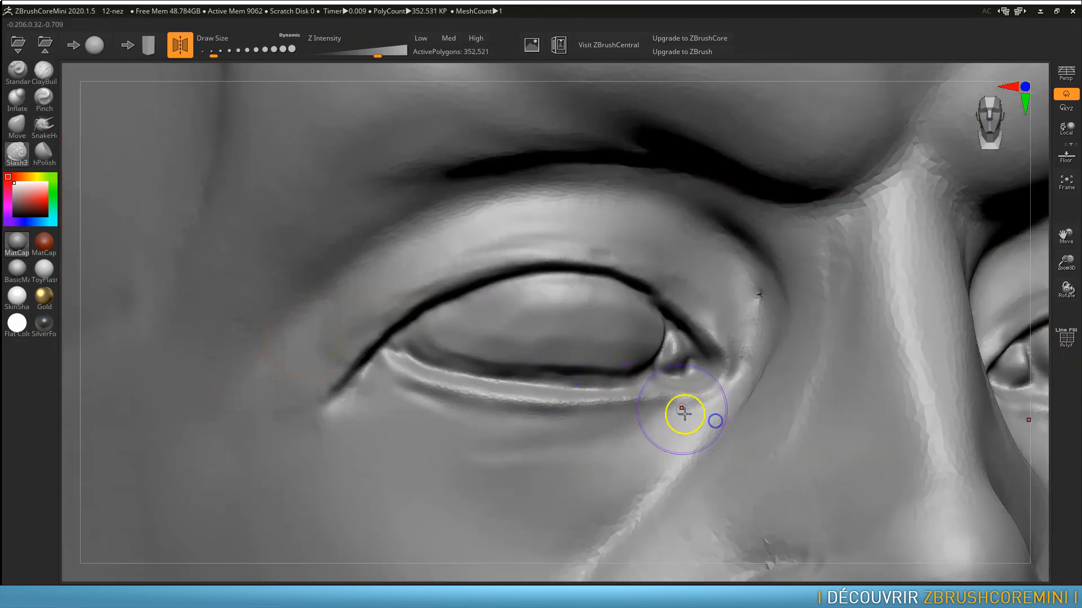
# Step: Reshape the upper and lower lid contours with the Move brush from the front, raising the upper lid's arch and adjusting both corners
pyautogui.keyDown('shift'); pyautogui.moveTo(684, 415); pyautogui.dragTo(620, 432, button='right'); pyautogui.keyUp('shift')
pyautogui.moveTo(753, 437)
pyautogui.keyDown('alt'); pyautogui.mouseDown(button='right')
pyautogui.moveTo(768, 299)
pyautogui.moveTo(751, 347)
pyautogui.mouseUp(button='right'); pyautogui.keyUp('alt')
pyautogui.keyDown('ctrl'); pyautogui.moveTo(669, 355); pyautogui.dragTo(674, 372, button='right'); pyautogui.keyUp('ctrl')
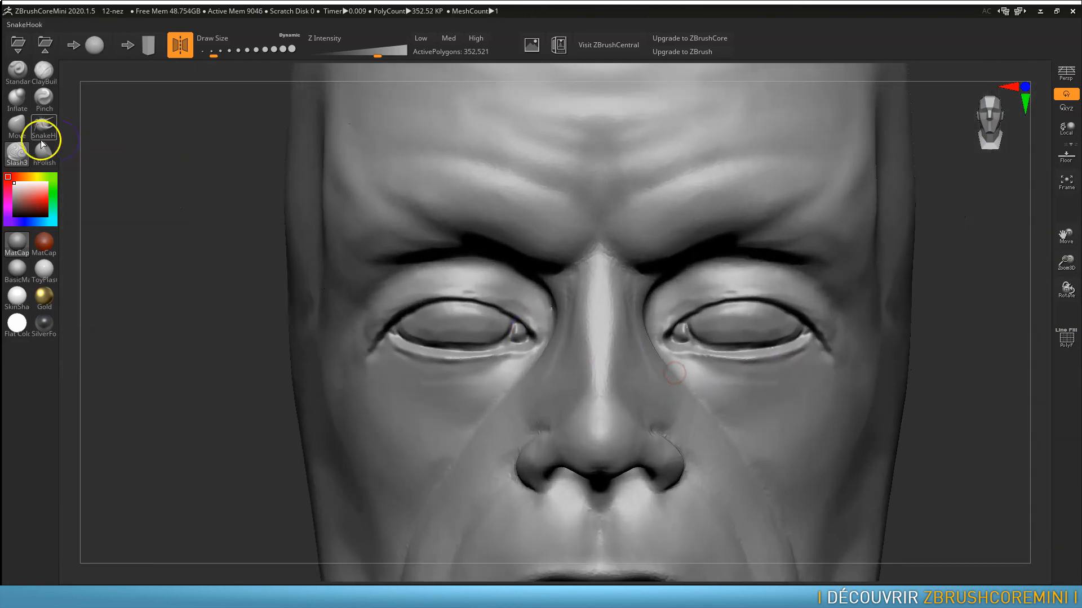
pyautogui.click(17, 124)
pyautogui.press('s')
pyautogui.moveTo(499, 377)
pyautogui.mouseDown()
pyautogui.moveTo(509, 348)
pyautogui.moveTo(462, 362)
pyautogui.mouseUp()
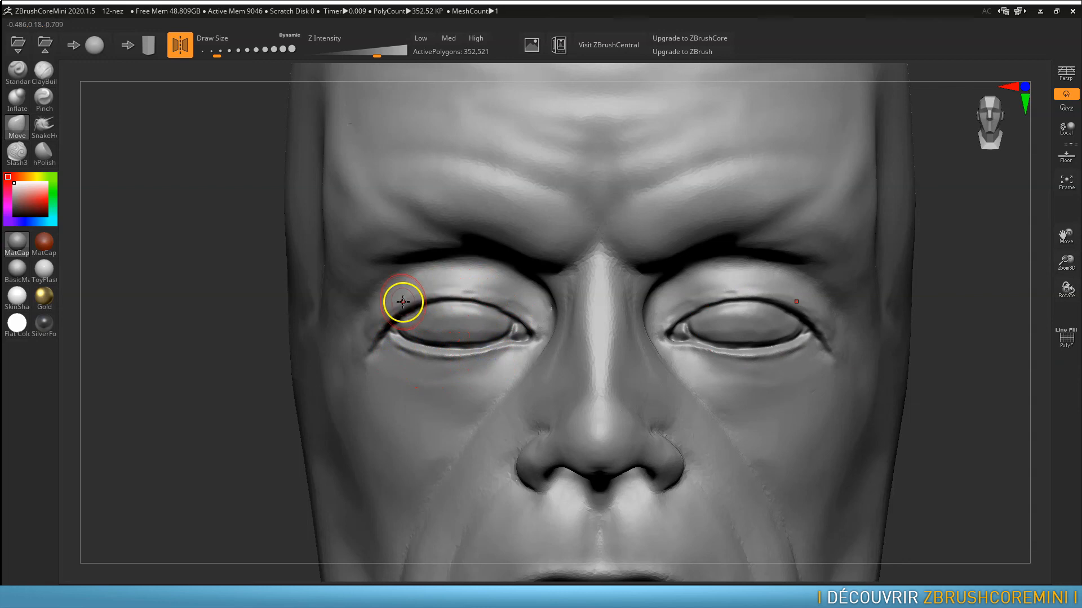
pyautogui.moveTo(461, 299); pyautogui.dragTo(460, 296)
pyautogui.moveTo(451, 296); pyautogui.dragTo(494, 305)
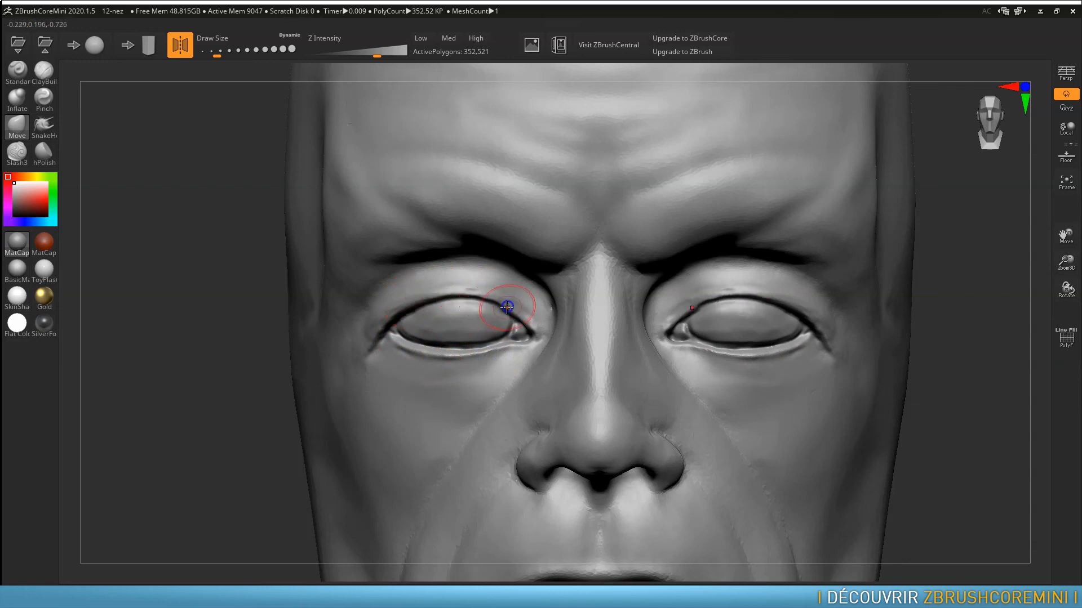
pyautogui.moveTo(501, 310); pyautogui.dragTo(454, 296)
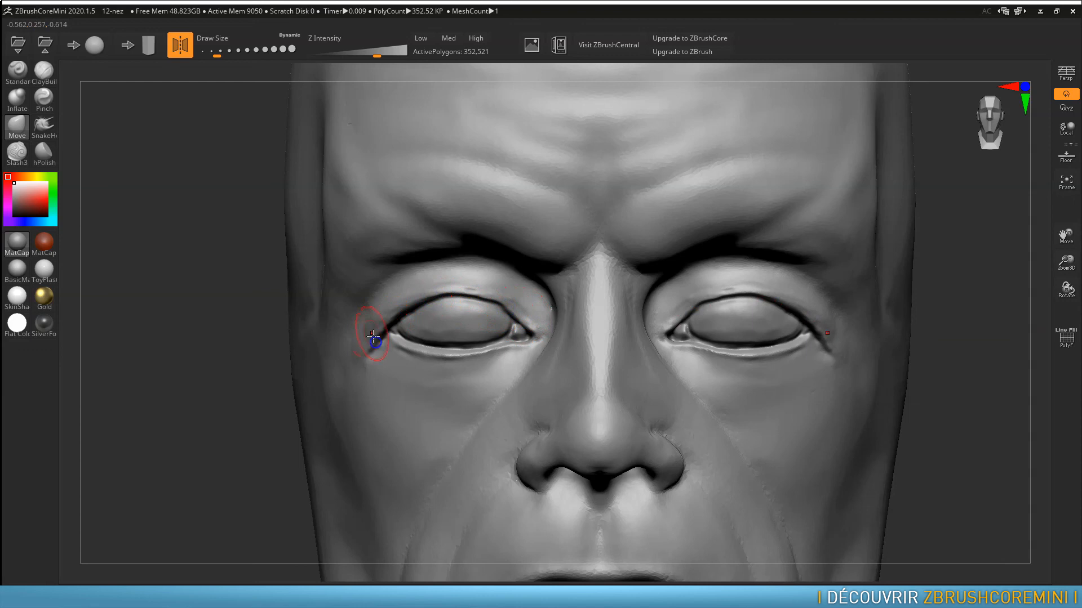
pyautogui.moveTo(483, 295); pyautogui.dragTo(484, 297)
pyautogui.moveTo(422, 356); pyautogui.dragTo(401, 351)
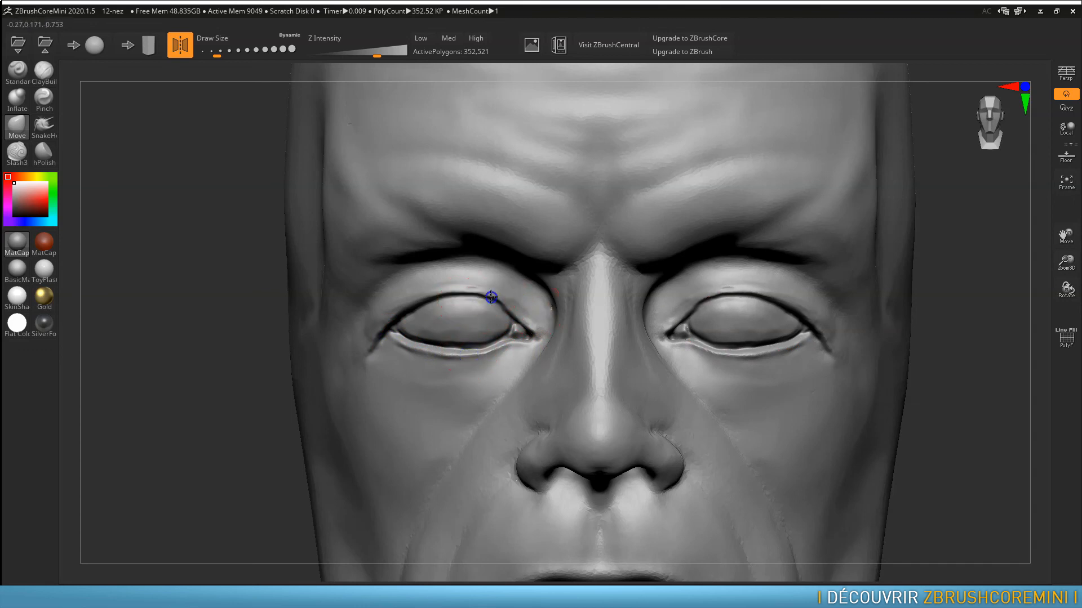
# Step: Enlarge the Move brush and pull the outer eye corners inward to narrow the eyes, adjusting the surrounding lids
pyautogui.keyDown('alt'); pyautogui.moveTo(753, 372); pyautogui.dragTo(770, 205, button='right'); pyautogui.keyUp('alt')
pyautogui.keyDown('alt'); pyautogui.moveTo(680, 295); pyautogui.dragTo(704, 385, button='right'); pyautogui.keyUp('alt')
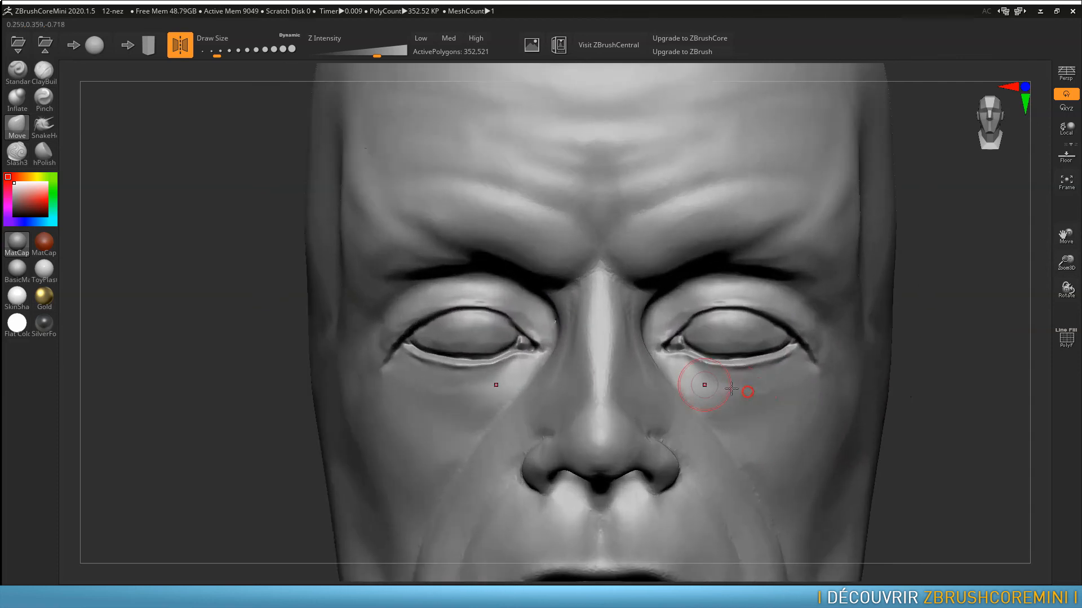
pyautogui.press('s')
pyautogui.click(439, 367)
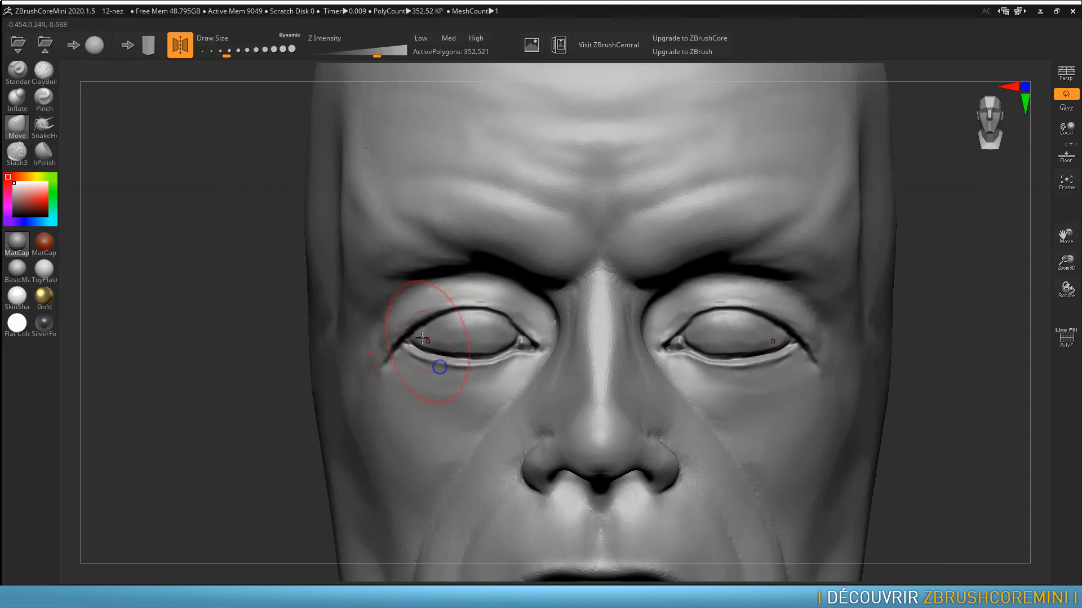
pyautogui.moveTo(392, 334); pyautogui.dragTo(458, 308)
pyautogui.moveTo(509, 361)
pyautogui.mouseDown()
pyautogui.moveTo(527, 353)
pyautogui.moveTo(431, 367)
pyautogui.mouseUp()
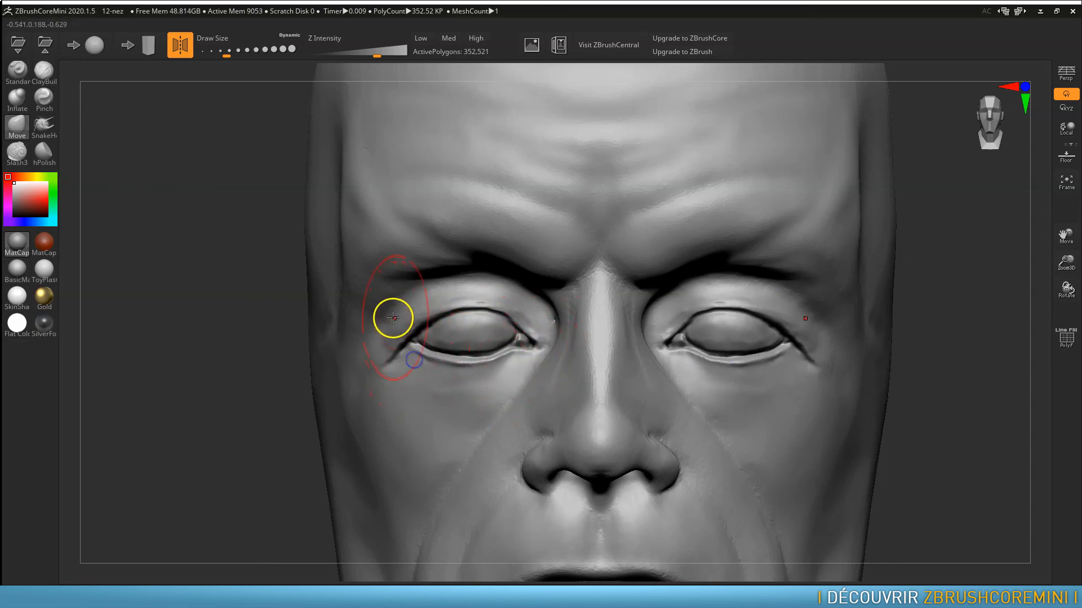
pyautogui.moveTo(476, 292); pyautogui.dragTo(497, 294)
# Step: Reshape the brow ridge above the eyes with a larger Move brush, from beside the nose to the temple
pyautogui.keyDown('alt'); pyautogui.moveTo(687, 349); pyautogui.dragTo(726, 180, button='right'); pyautogui.keyUp('alt')
pyautogui.keyDown('alt'); pyautogui.moveTo(676, 279); pyautogui.dragTo(725, 361, button='right'); pyautogui.keyUp('alt')
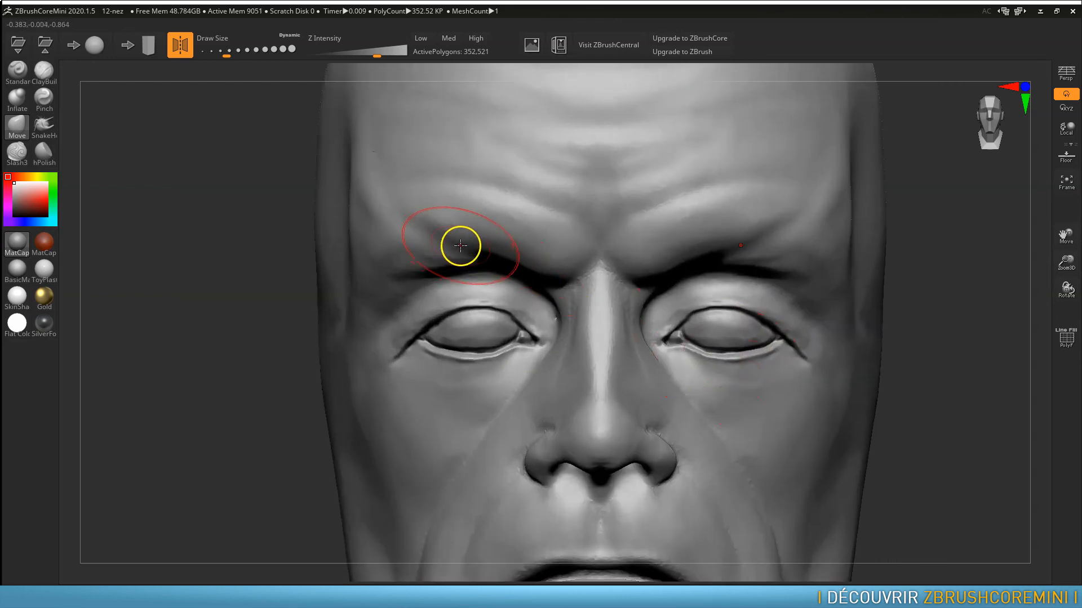
pyautogui.moveTo(540, 230); pyautogui.dragTo(534, 276)
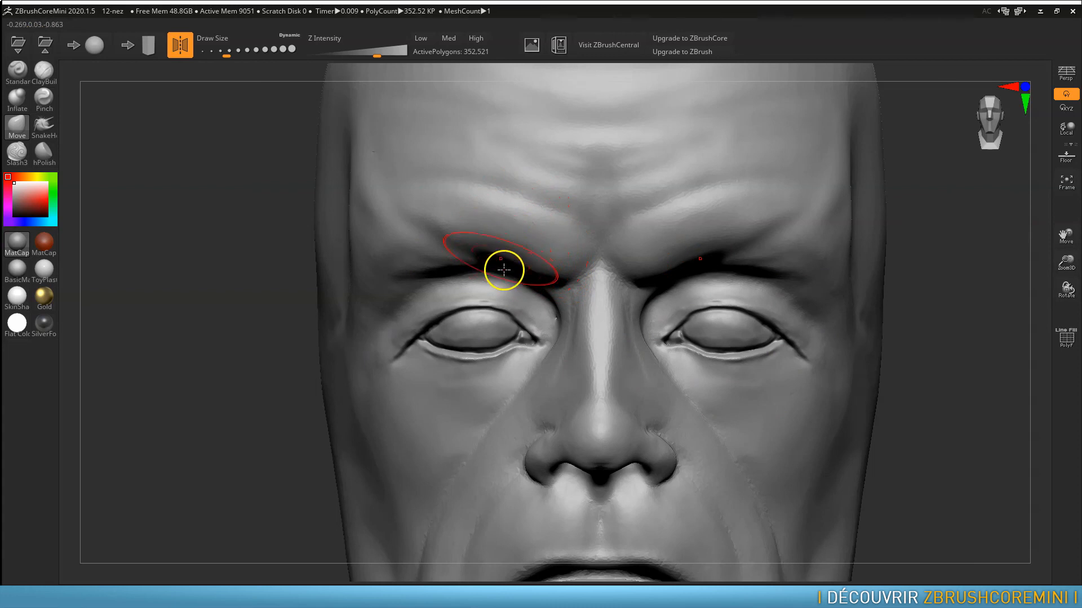
pyautogui.press('s')
pyautogui.click(525, 259)
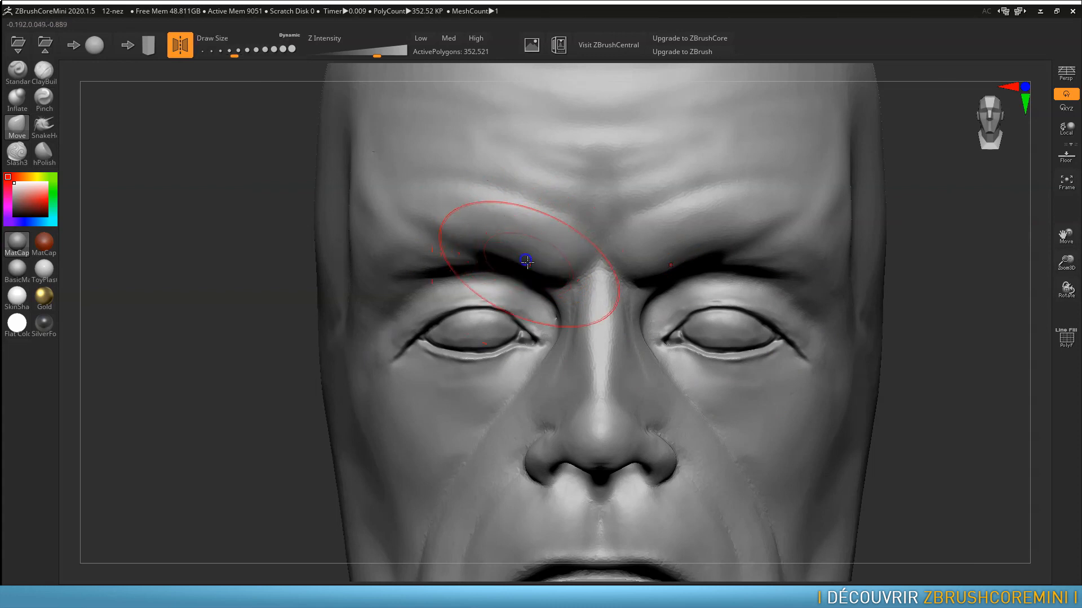
pyautogui.moveTo(528, 264)
pyautogui.mouseDown()
pyautogui.moveTo(525, 274)
pyautogui.moveTo(476, 260)
pyautogui.moveTo(385, 268)
pyautogui.mouseUp()
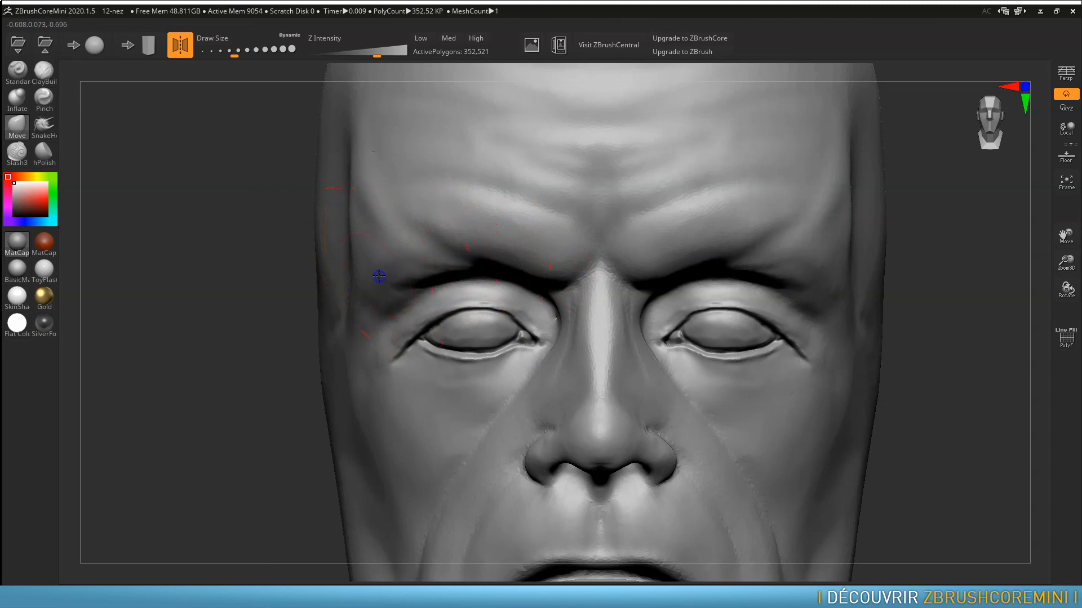
# Step: Adjust the brow ridge above the eye with a smaller Move brush, working from the front and a three-quarter view
pyautogui.click(474, 267)
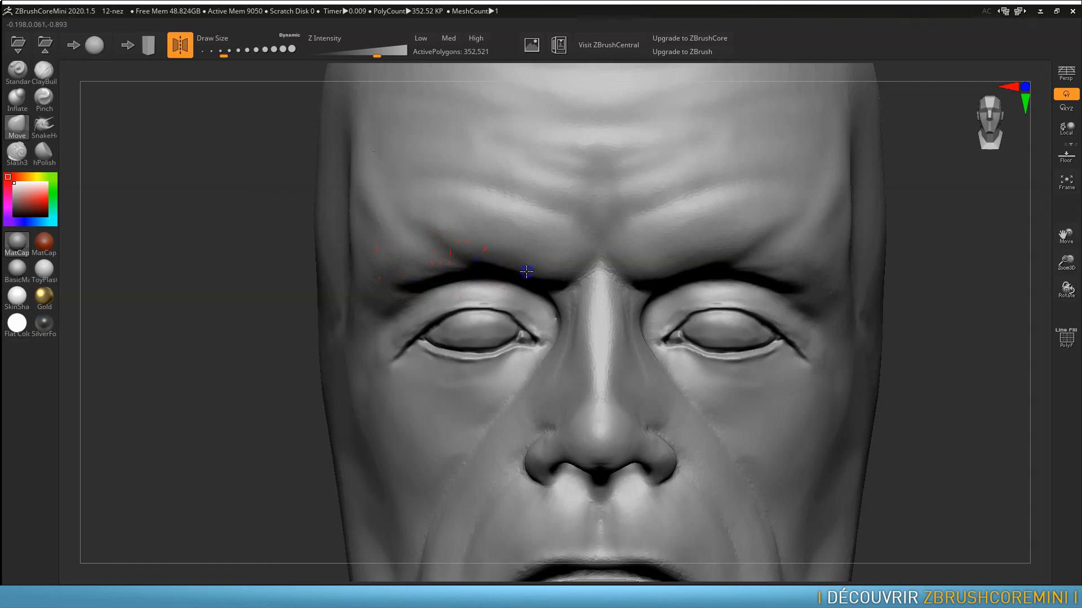
pyautogui.moveTo(565, 285); pyautogui.dragTo(632, 268, button='right')
pyautogui.keyDown('alt'); pyautogui.moveTo(821, 276); pyautogui.dragTo(623, 264, button='right'); pyautogui.keyUp('alt')
pyautogui.moveTo(643, 278)
pyautogui.mouseDown()
pyautogui.moveTo(661, 270)
pyautogui.moveTo(670, 283)
pyautogui.moveTo(671, 269)
pyautogui.mouseUp()
pyautogui.moveTo(671, 269); pyautogui.dragTo(620, 271, button='right')
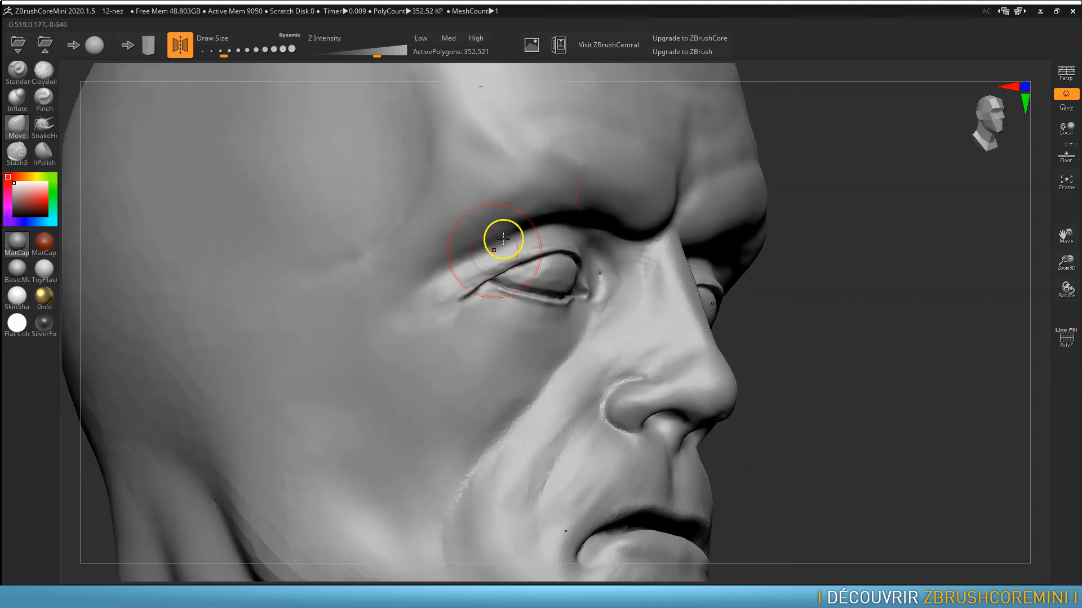
# Step: Build up volume above the outer eye corner with the ClayBuildup brush, extending it from the brow toward the cheekbone
pyautogui.click(38, 86)
pyautogui.keyDown('ctrl'); pyautogui.moveTo(539, 264); pyautogui.dragTo(557, 284, button='right'); pyautogui.keyUp('ctrl')
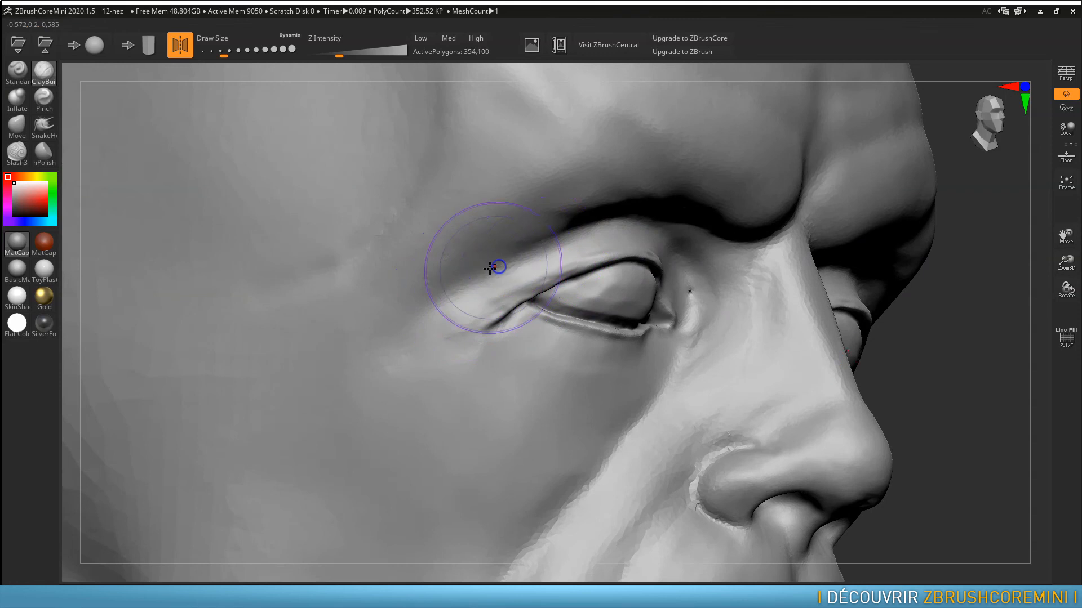
pyautogui.moveTo(482, 271); pyautogui.dragTo(564, 225)
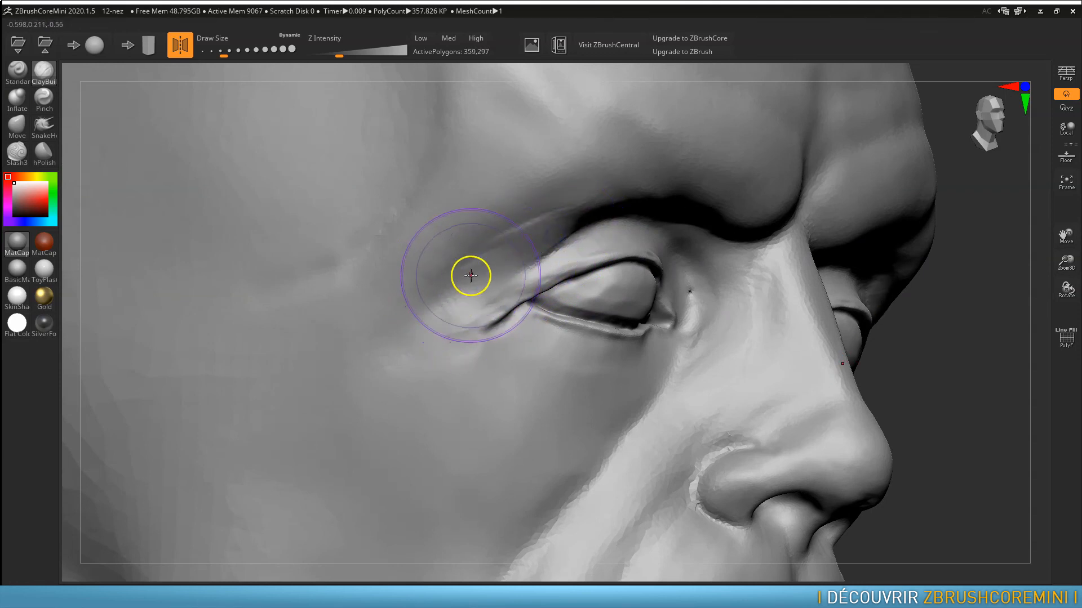
pyautogui.moveTo(532, 252)
pyautogui.mouseDown(button='right')
pyautogui.moveTo(568, 229)
pyautogui.moveTo(536, 215)
pyautogui.moveTo(695, 287)
pyautogui.mouseUp(button='right')
pyautogui.moveTo(442, 262)
pyautogui.mouseDown()
pyautogui.moveTo(466, 248)
pyautogui.moveTo(421, 290)
pyautogui.moveTo(399, 279)
pyautogui.moveTo(333, 340)
pyautogui.moveTo(359, 357)
pyautogui.moveTo(352, 366)
pyautogui.mouseUp()
pyautogui.moveTo(389, 315)
pyautogui.mouseDown()
pyautogui.moveTo(482, 238)
pyautogui.moveTo(541, 225)
pyautogui.moveTo(516, 239)
pyautogui.mouseUp()
# Step: Add clay strokes between the outer end of the brow, the temple and the side of the eye
pyautogui.moveTo(429, 196); pyautogui.dragTo(411, 238)
pyautogui.moveTo(367, 306); pyautogui.dragTo(342, 304)
pyautogui.moveTo(355, 379); pyautogui.dragTo(380, 333)
pyautogui.moveTo(321, 394); pyautogui.dragTo(326, 393)
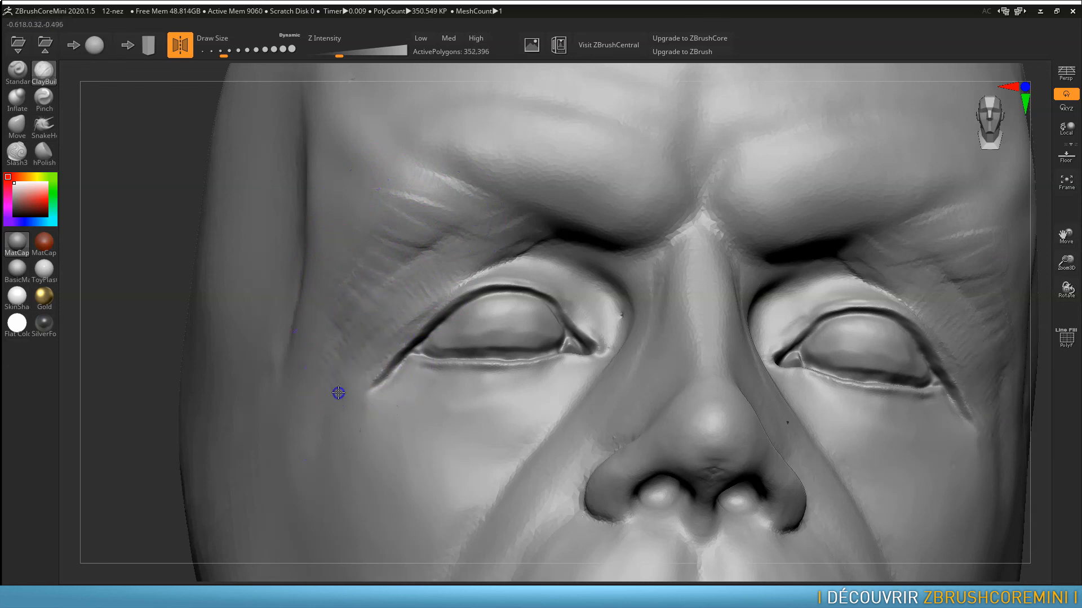
# Step: Blend the clay strokes around the outer brow with a smaller brush, smoothing the skin above the eye
pyautogui.moveTo(369, 280)
pyautogui.mouseDown()
pyautogui.moveTo(430, 248)
pyautogui.moveTo(467, 205)
pyautogui.mouseUp()
pyautogui.press('s')
pyautogui.moveTo(418, 250); pyautogui.dragTo(407, 251)
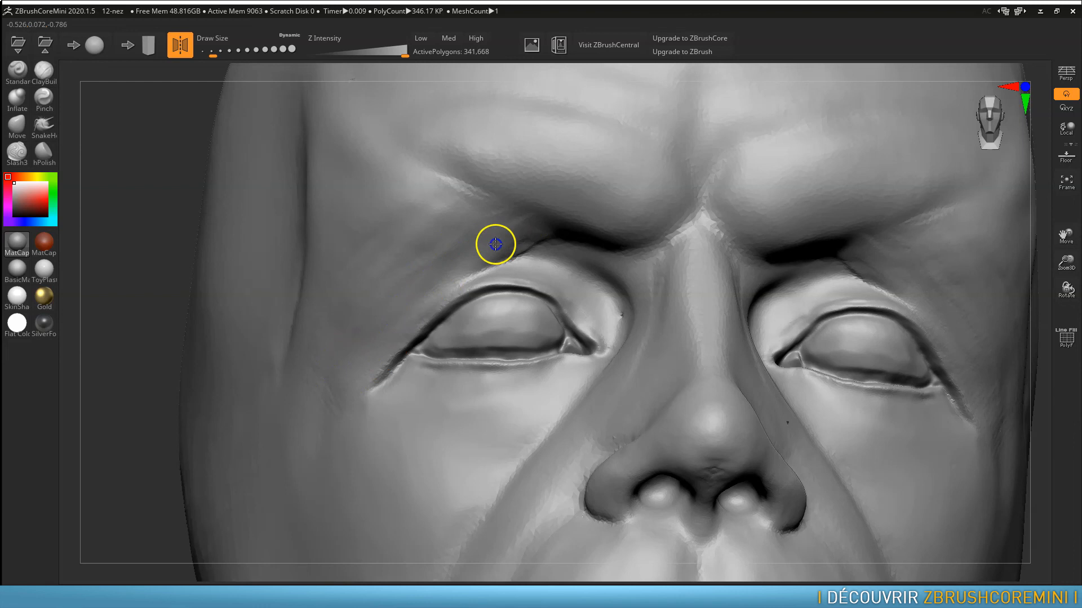
pyautogui.keyDown('shift'); pyautogui.moveTo(500, 229); pyautogui.dragTo(535, 230); pyautogui.keyUp('shift')
pyautogui.moveTo(535, 231)
pyautogui.mouseDown(button='right')
pyautogui.moveTo(548, 263)
pyautogui.moveTo(539, 268)
pyautogui.moveTo(542, 253)
pyautogui.moveTo(557, 259)
pyautogui.moveTo(552, 278)
pyautogui.mouseUp(button='right')
# Step: Readjust the brush size, carve the hollow above the upper eyelid and build up the fold beneath the outer brow
pyautogui.press('s')
pyautogui.moveTo(554, 314); pyautogui.dragTo(562, 314)
pyautogui.moveTo(478, 255)
pyautogui.keyDown('alt'); pyautogui.mouseDown()
pyautogui.moveTo(608, 320)
pyautogui.moveTo(644, 314)
pyautogui.mouseUp(); pyautogui.keyUp('alt')
pyautogui.keyDown('alt'); pyautogui.moveTo(557, 287); pyautogui.dragTo(623, 311); pyautogui.keyUp('alt')
pyautogui.moveTo(555, 286); pyautogui.dragTo(705, 330, button='right')
pyautogui.moveTo(507, 205)
pyautogui.mouseDown()
pyautogui.moveTo(633, 285)
pyautogui.moveTo(606, 255)
pyautogui.moveTo(692, 318)
pyautogui.mouseUp()
pyautogui.moveTo(686, 282)
pyautogui.mouseDown()
pyautogui.moveTo(710, 306)
pyautogui.moveTo(736, 265)
pyautogui.moveTo(715, 291)
pyautogui.mouseUp()
pyautogui.moveTo(713, 292)
pyautogui.mouseDown()
pyautogui.moveTo(535, 196)
pyautogui.moveTo(562, 225)
pyautogui.moveTo(636, 252)
pyautogui.mouseUp()
# Step: Smooth the new clay volumes around the outer eye and brow, working from several angles
pyautogui.keyDown('shift'); pyautogui.moveTo(722, 232); pyautogui.dragTo(712, 244); pyautogui.keyUp('shift')
pyautogui.moveTo(712, 243); pyautogui.dragTo(608, 316, button='right')
pyautogui.moveTo(611, 317)
pyautogui.keyDown('shift'); pyautogui.mouseDown()
pyautogui.moveTo(666, 328)
pyautogui.moveTo(768, 402)
pyautogui.mouseUp(); pyautogui.keyUp('shift')
pyautogui.moveTo(768, 403); pyautogui.dragTo(759, 212, button='right')
pyautogui.keyDown('alt'); pyautogui.moveTo(731, 299); pyautogui.dragTo(716, 343, button='right'); pyautogui.keyUp('alt')
# Step: Reshape the outer brow and the skin fold above the eyes with an enlarged Move brush from the front
pyautogui.click(17, 124)
pyautogui.press('s')
pyautogui.moveTo(530, 347)
pyautogui.mouseDown()
pyautogui.moveTo(599, 356)
pyautogui.moveTo(540, 350)
pyautogui.mouseUp()
pyautogui.moveTo(484, 325); pyautogui.dragTo(482, 333)
pyautogui.moveTo(475, 321); pyautogui.dragTo(459, 329)
pyautogui.moveTo(485, 262); pyautogui.dragTo(519, 273)
pyautogui.moveTo(597, 286); pyautogui.dragTo(596, 292)
pyautogui.moveTo(529, 278); pyautogui.dragTo(528, 284)
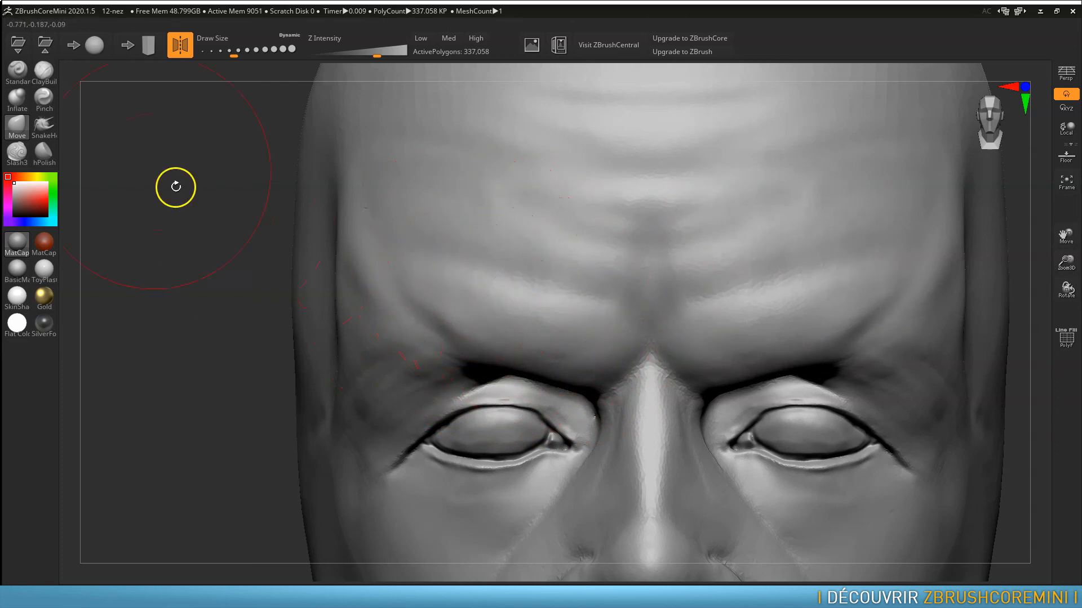
# Step: Carve a crease above the upper eyelid, extending past the outer eye corner, with the Slash3 brush at draw size 23
pyautogui.click(18, 159)
pyautogui.moveTo(482, 291); pyautogui.dragTo(529, 278, button='right')
pyautogui.moveTo(742, 316)
pyautogui.keyDown('alt'); pyautogui.mouseDown(button='right')
pyautogui.moveTo(633, 308)
pyautogui.moveTo(662, 329)
pyautogui.mouseUp(button='right'); pyautogui.keyUp('alt')
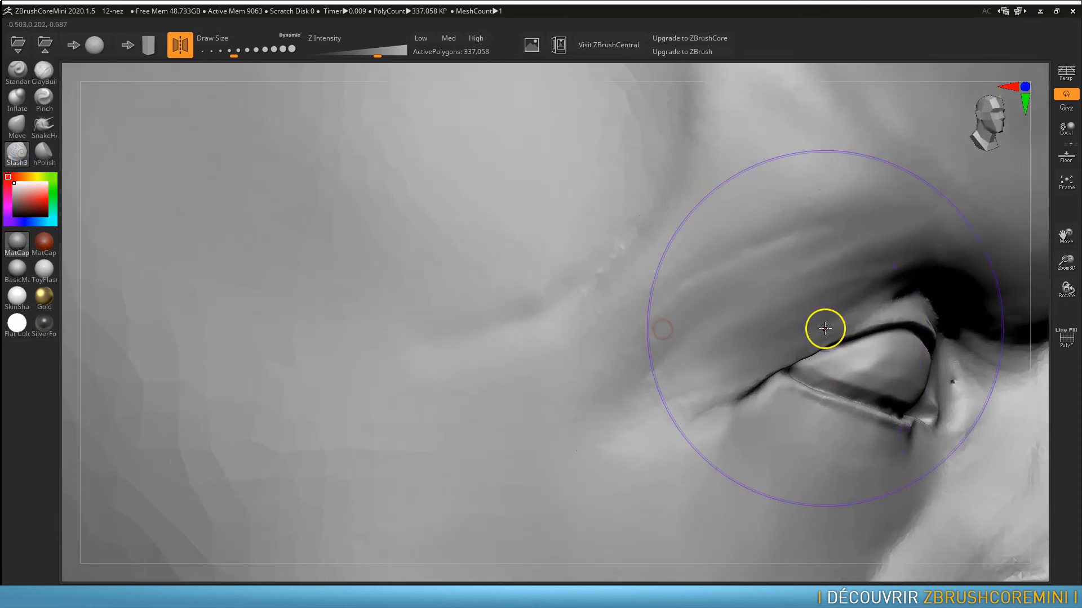
pyautogui.press('s')
pyautogui.moveTo(753, 355); pyautogui.dragTo(734, 355)
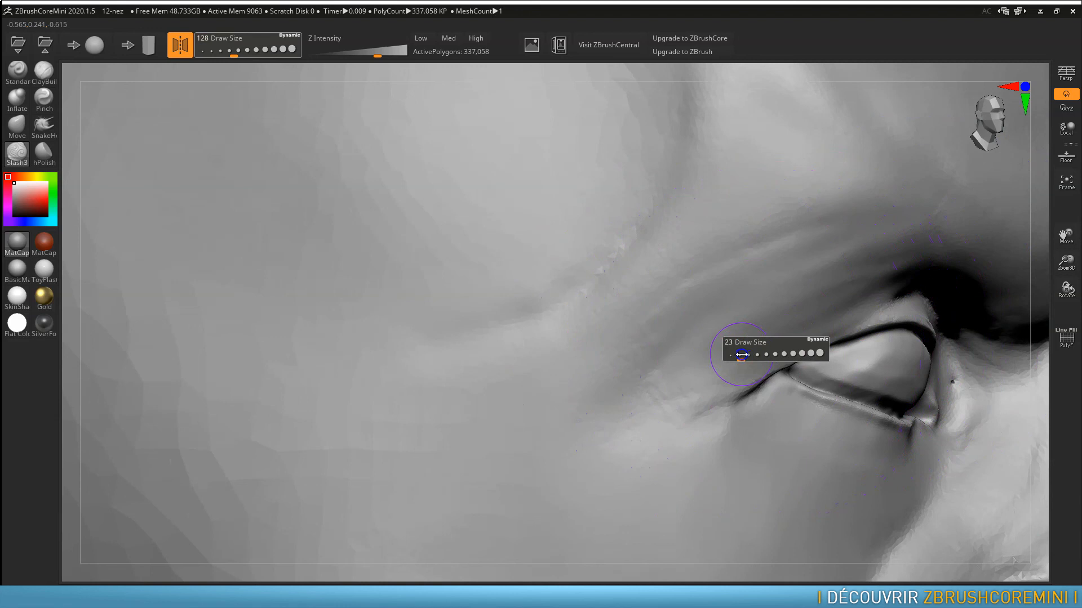
pyautogui.moveTo(687, 398); pyautogui.dragTo(831, 331)
pyautogui.moveTo(895, 293)
pyautogui.mouseDown()
pyautogui.moveTo(714, 388)
pyautogui.moveTo(876, 303)
pyautogui.mouseUp()
pyautogui.moveTo(694, 395)
pyautogui.mouseDown()
pyautogui.moveTo(664, 407)
pyautogui.moveTo(681, 400)
pyautogui.mouseUp()
pyautogui.moveTo(666, 406); pyautogui.dragTo(715, 378)
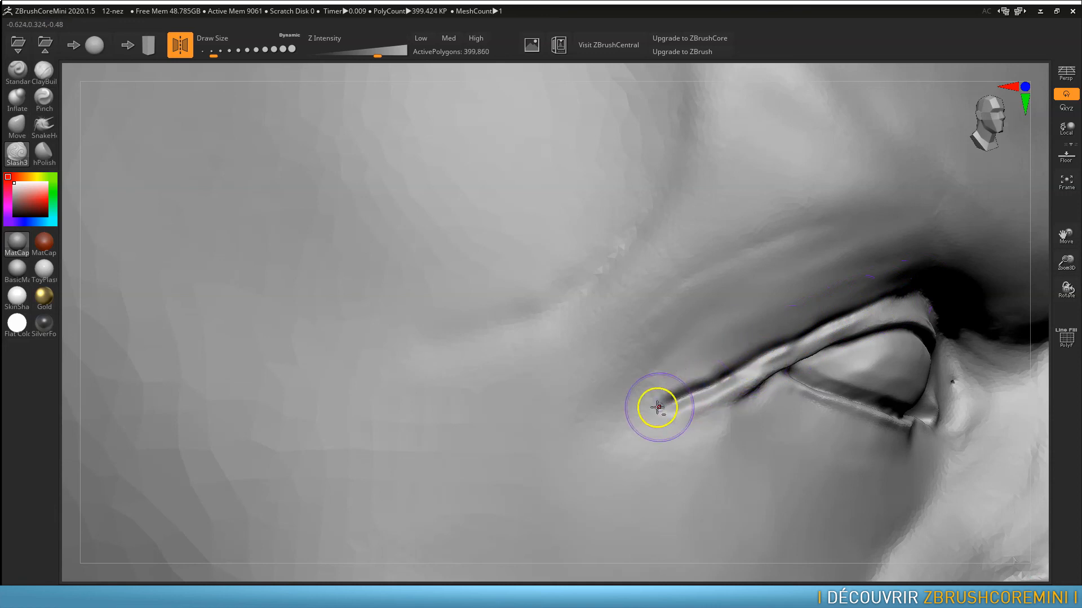
pyautogui.moveTo(657, 407); pyautogui.dragTo(832, 316)
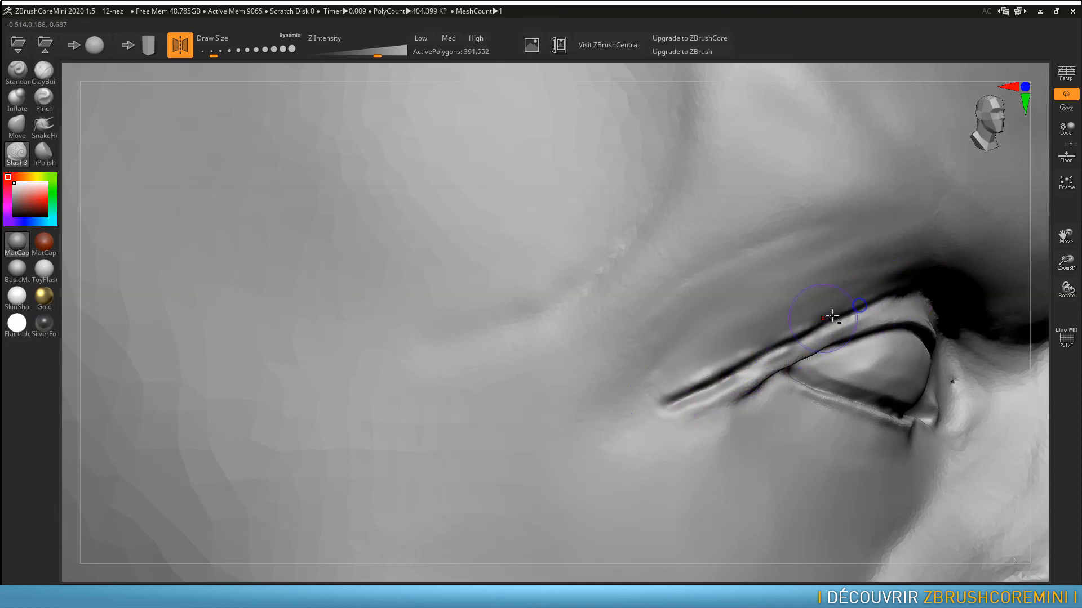
# Step: Smooth the edges of the upper eyelid crease and soften its outer end beside the eye
pyautogui.moveTo(770, 362)
pyautogui.mouseDown()
pyautogui.moveTo(708, 398)
pyautogui.moveTo(843, 339)
pyautogui.moveTo(766, 352)
pyautogui.mouseUp()
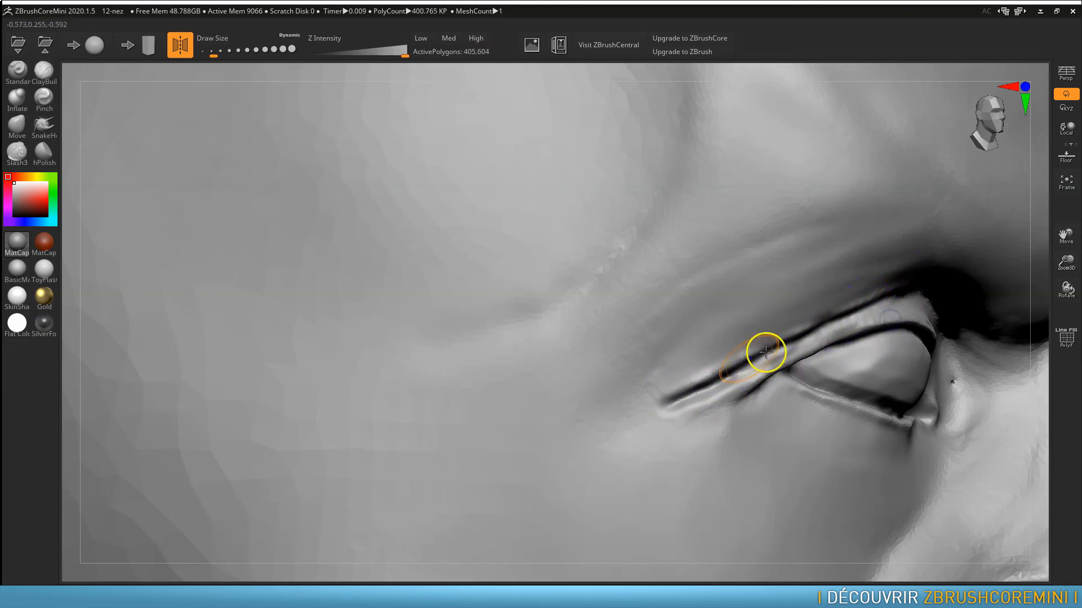
pyautogui.keyDown('shift'); pyautogui.moveTo(691, 377); pyautogui.dragTo(826, 313); pyautogui.keyUp('shift')
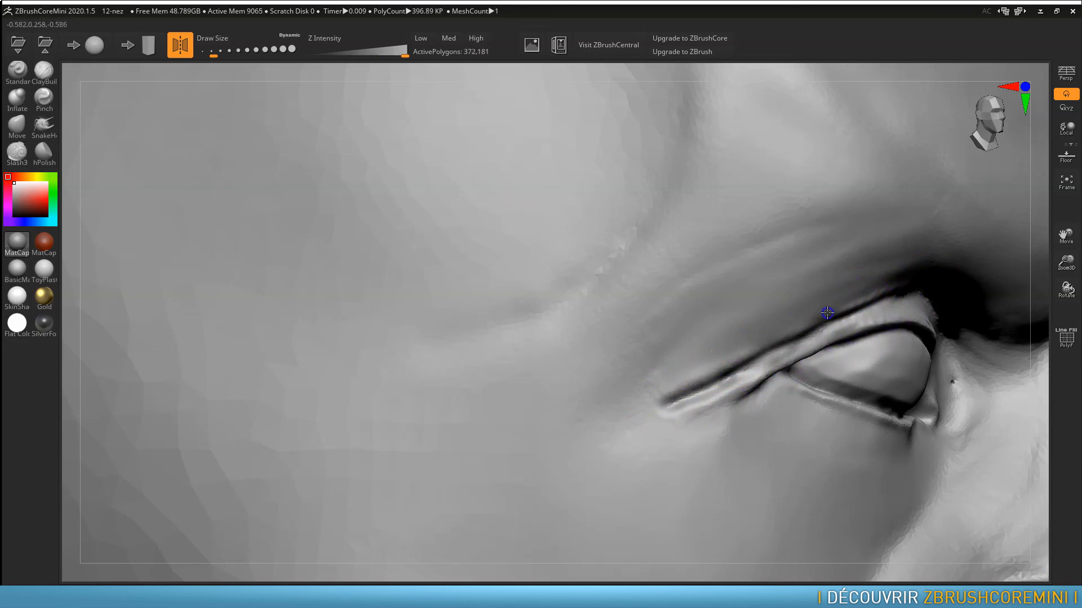
pyautogui.keyDown('shift'); pyautogui.moveTo(638, 401); pyautogui.dragTo(685, 416); pyautogui.keyUp('shift')
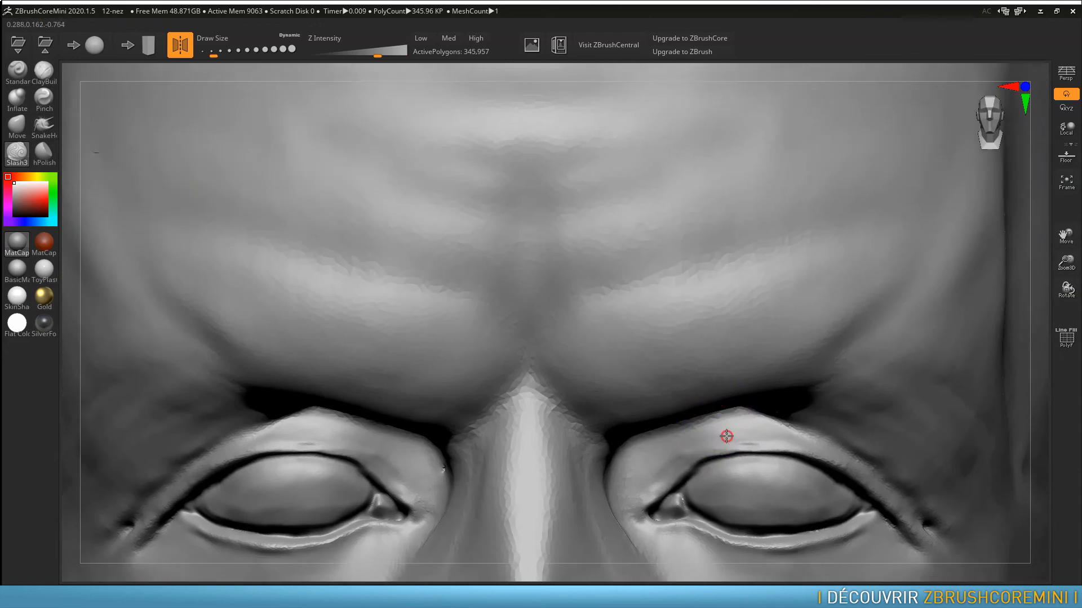
pyautogui.moveTo(726, 437); pyautogui.dragTo(752, 329)
pyautogui.keyDown('ctrl'); pyautogui.moveTo(752, 330); pyautogui.dragTo(703, 237, button='right'); pyautogui.keyUp('ctrl')
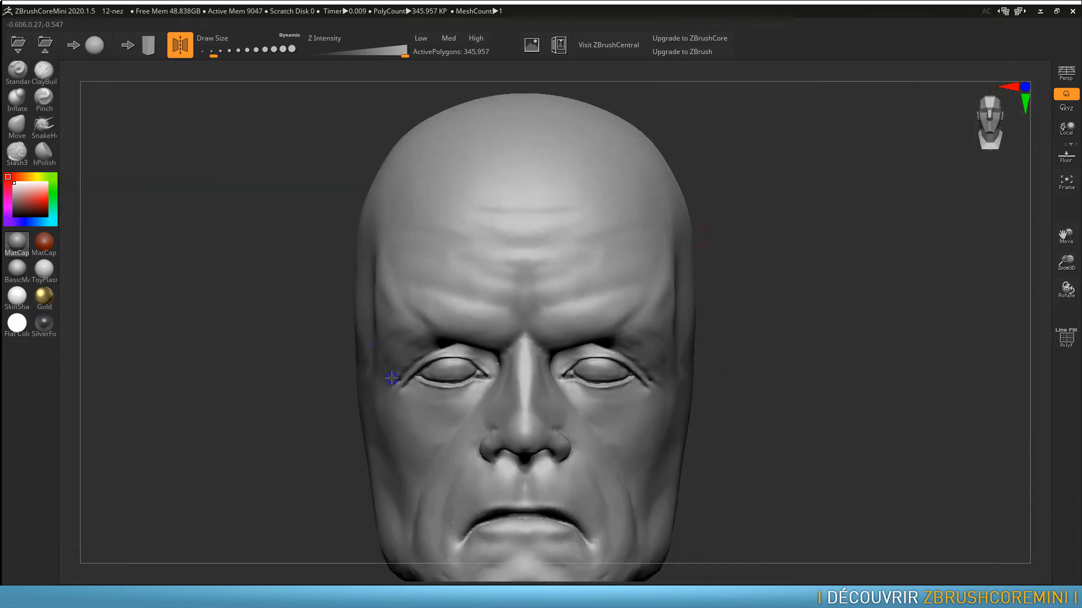
pyautogui.keyDown('shift'); pyautogui.moveTo(390, 385); pyautogui.dragTo(399, 403); pyautogui.keyUp('shift')
pyautogui.moveTo(417, 383)
pyautogui.keyDown('alt'); pyautogui.mouseDown(button='right')
pyautogui.moveTo(442, 371)
pyautogui.moveTo(481, 430)
pyautogui.moveTo(704, 367)
pyautogui.moveTo(664, 387)
pyautogui.mouseUp(button='right'); pyautogui.keyUp('alt')
# Step: Enlarge the brush and smooth the outer eye wrinkles, the brow furrow above the eye and the temple edge
pyautogui.press('s')
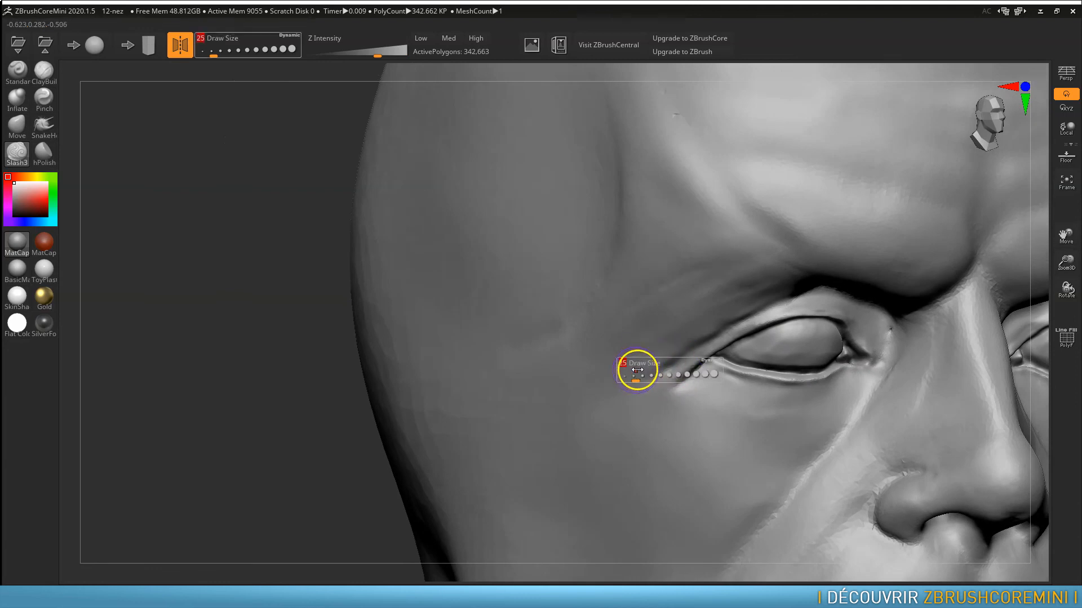
pyautogui.keyDown('shift'); pyautogui.moveTo(671, 361); pyautogui.dragTo(643, 371); pyautogui.keyUp('shift')
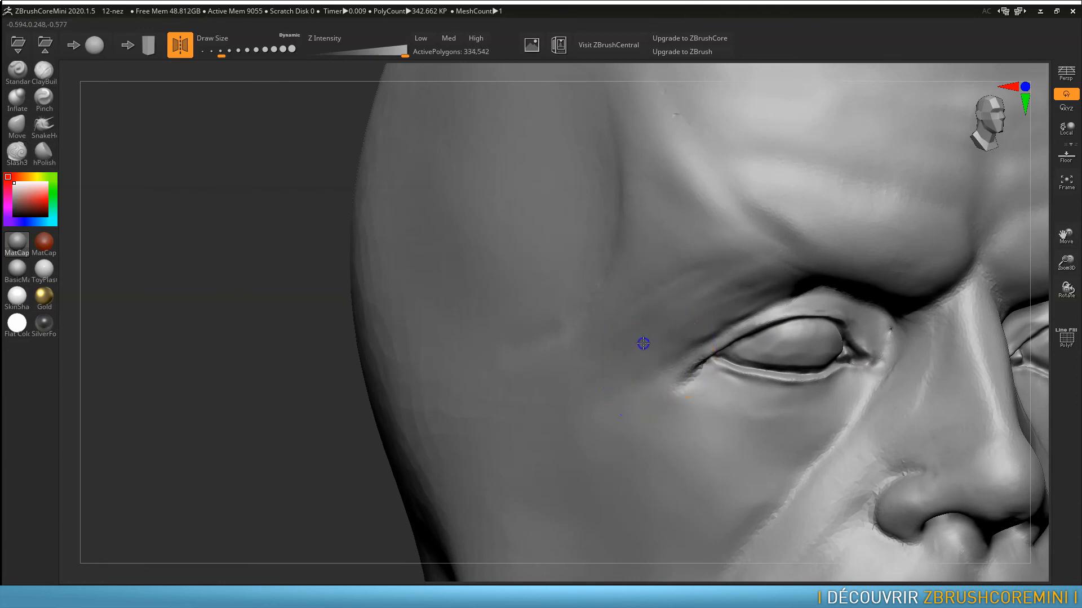
pyautogui.keyDown('shift'); pyautogui.moveTo(710, 202); pyautogui.dragTo(752, 192); pyautogui.keyUp('shift')
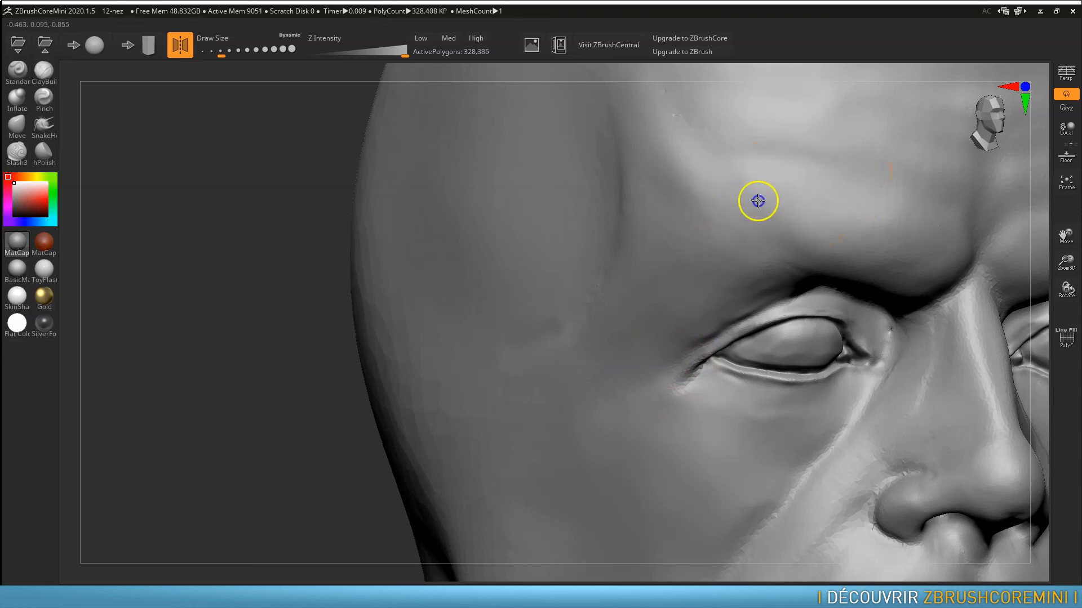
pyautogui.keyDown('shift'); pyautogui.moveTo(617, 294); pyautogui.dragTo(558, 340); pyautogui.keyUp('shift')
# Step: Adjust the eyelid contours and the area between the brows with the Move brush from the front
pyautogui.moveTo(784, 432)
pyautogui.keyDown('ctrl'); pyautogui.mouseDown(button='right')
pyautogui.moveTo(767, 425)
pyautogui.moveTo(751, 322)
pyautogui.moveTo(729, 326)
pyautogui.mouseUp(button='right'); pyautogui.keyUp('ctrl')
pyautogui.moveTo(803, 327)
pyautogui.keyDown('alt'); pyautogui.mouseDown(button='right')
pyautogui.moveTo(702, 331)
pyautogui.moveTo(743, 376)
pyautogui.mouseUp(button='right'); pyautogui.keyUp('alt')
pyautogui.keyDown('ctrl'); pyautogui.moveTo(585, 343); pyautogui.dragTo(611, 392, button='right'); pyautogui.keyUp('ctrl')
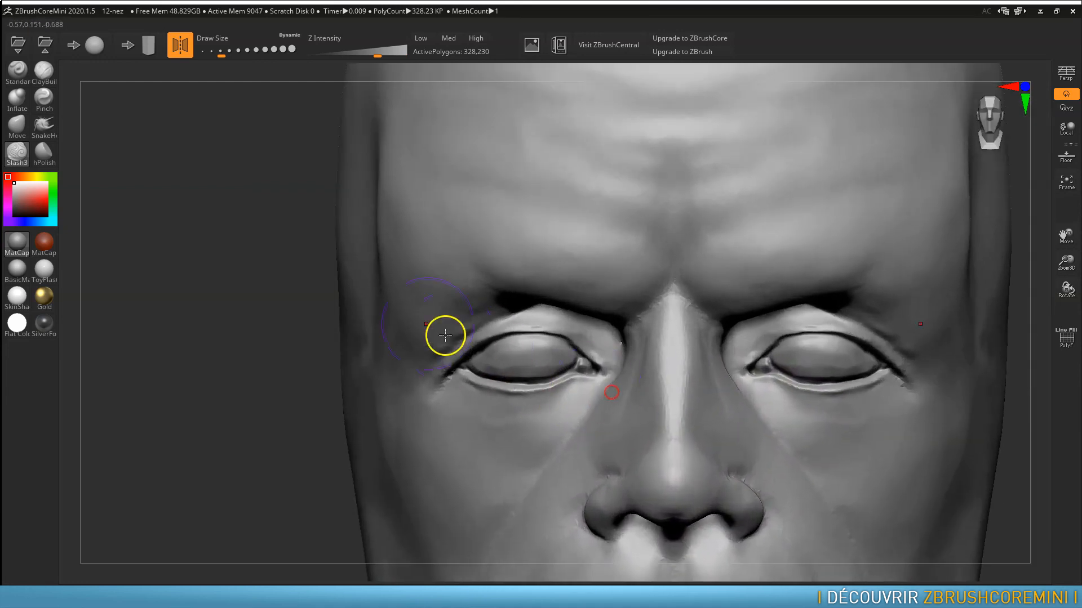
pyautogui.click(16, 126)
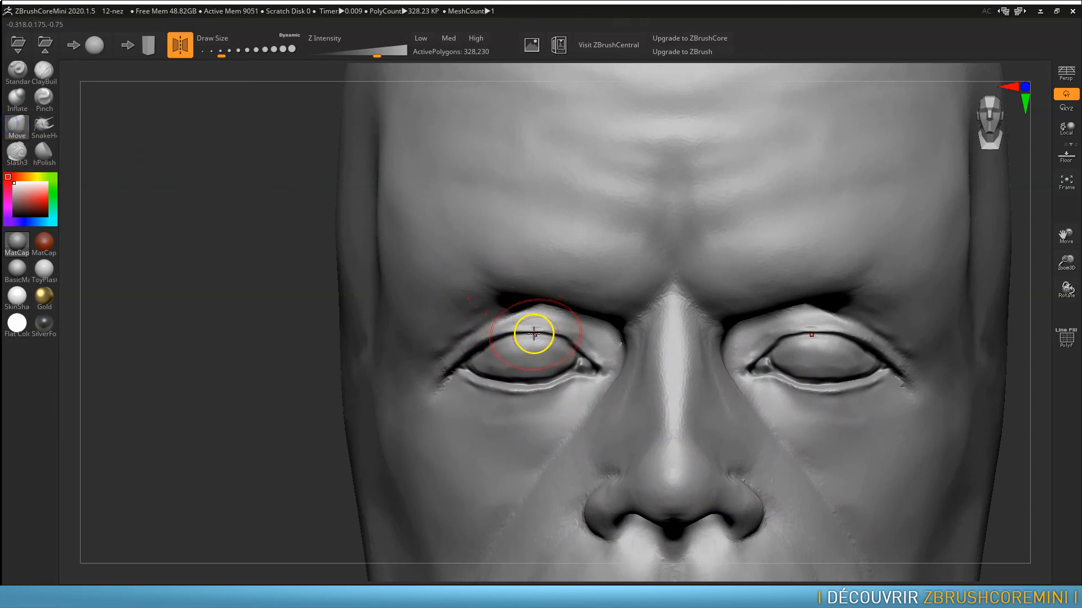
pyautogui.moveTo(527, 396)
pyautogui.mouseDown()
pyautogui.moveTo(467, 352)
pyautogui.moveTo(539, 328)
pyautogui.moveTo(571, 335)
pyautogui.mouseUp()
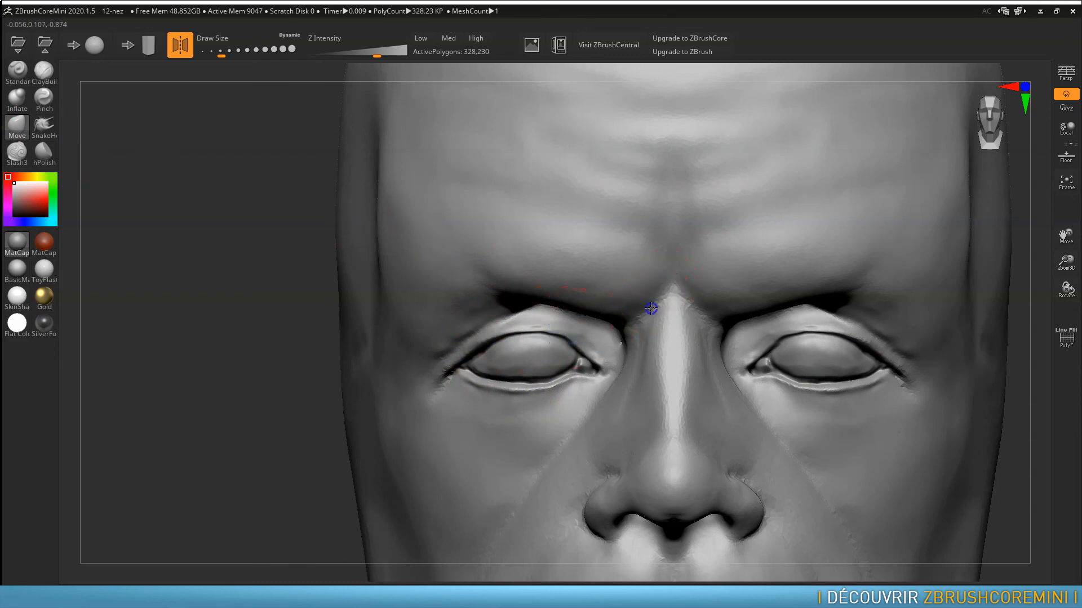
pyautogui.keyDown('shift'); pyautogui.moveTo(669, 267); pyautogui.dragTo(647, 252); pyautogui.keyUp('shift')
# Step: Turn on perspective display and check the whole head from the front, side and three-quarter views
pyautogui.keyDown('ctrl'); pyautogui.moveTo(753, 374); pyautogui.dragTo(798, 282, button='right'); pyautogui.keyUp('ctrl')
pyautogui.keyDown('alt'); pyautogui.moveTo(806, 357); pyautogui.dragTo(714, 326, button='right'); pyautogui.keyUp('alt')
pyautogui.keyDown('ctrl'); pyautogui.moveTo(726, 391); pyautogui.dragTo(735, 264, button='right'); pyautogui.keyUp('ctrl')
pyautogui.moveTo(677, 352); pyautogui.dragTo(698, 360, button='right')
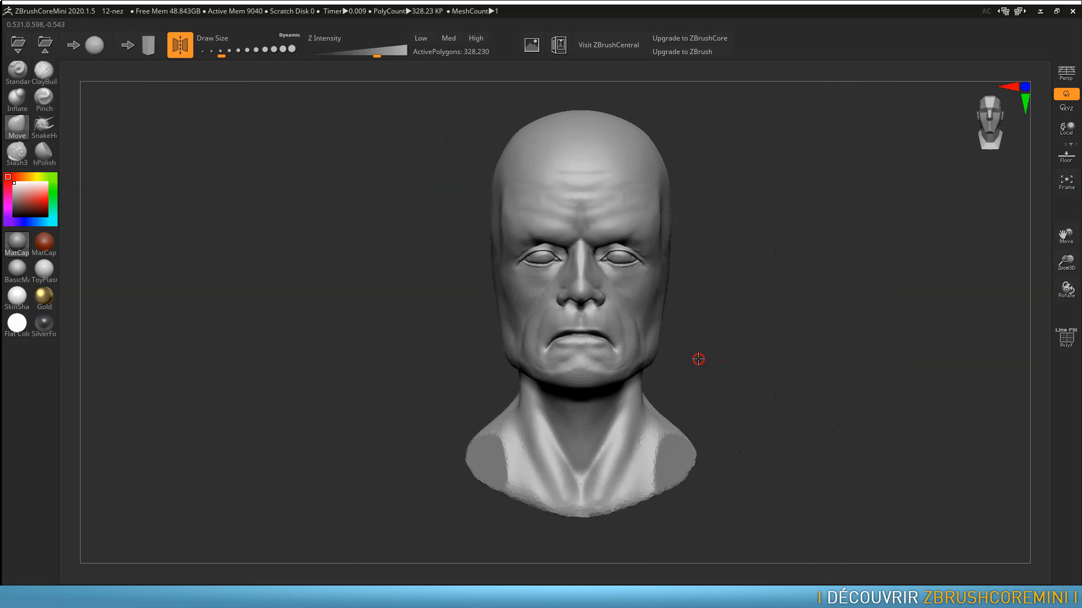
pyautogui.click(1072, 78)
pyautogui.moveTo(741, 333); pyautogui.dragTo(681, 337, button='right')
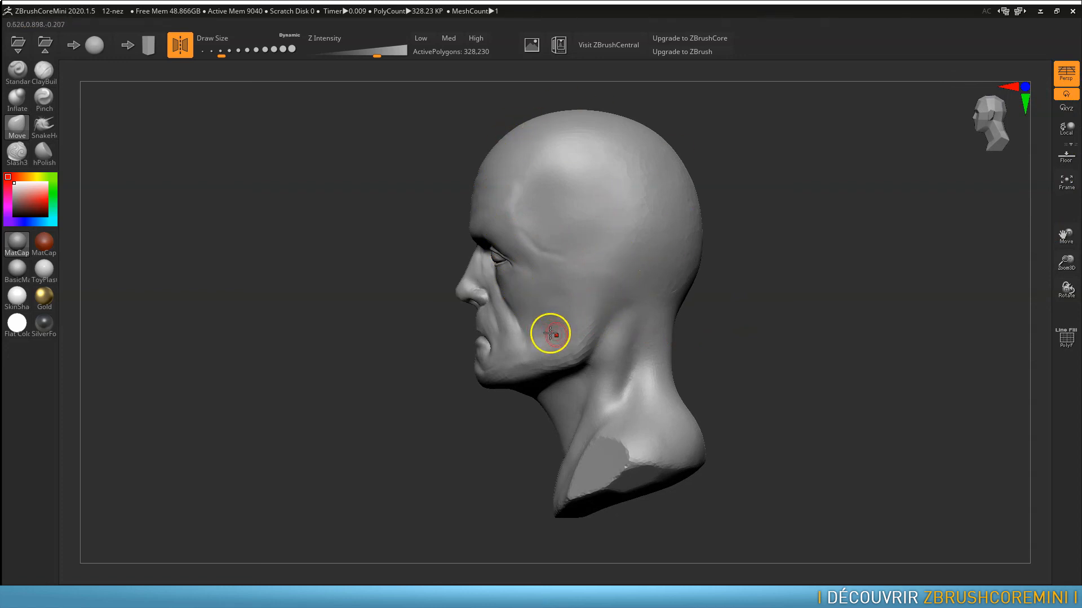
pyautogui.moveTo(587, 342); pyautogui.dragTo(661, 400, button='right')
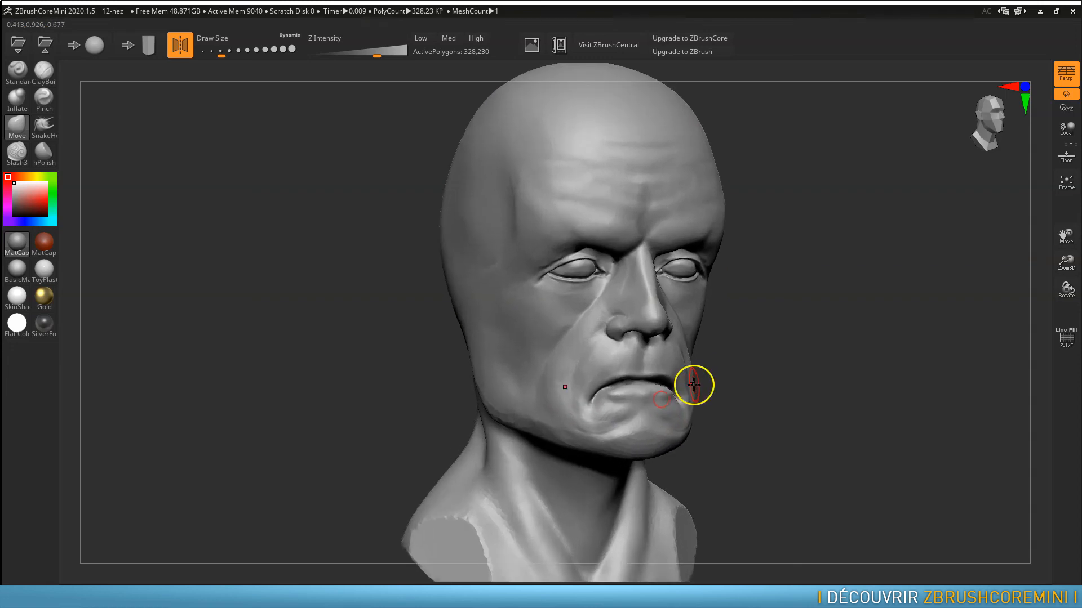